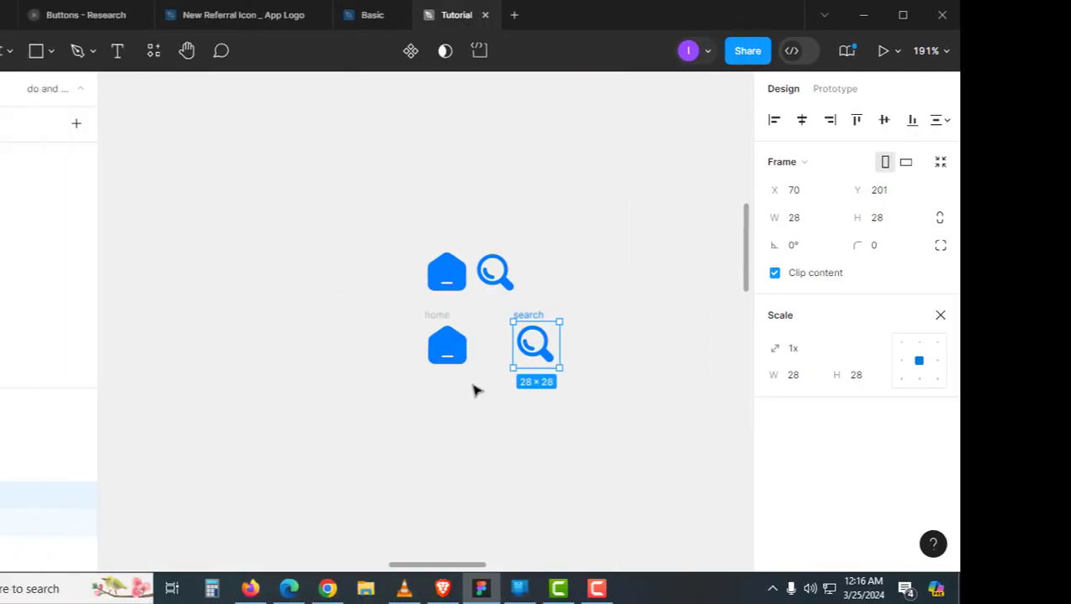
# Step: Select the top home icon on the screen
pyautogui.click(562, 252)
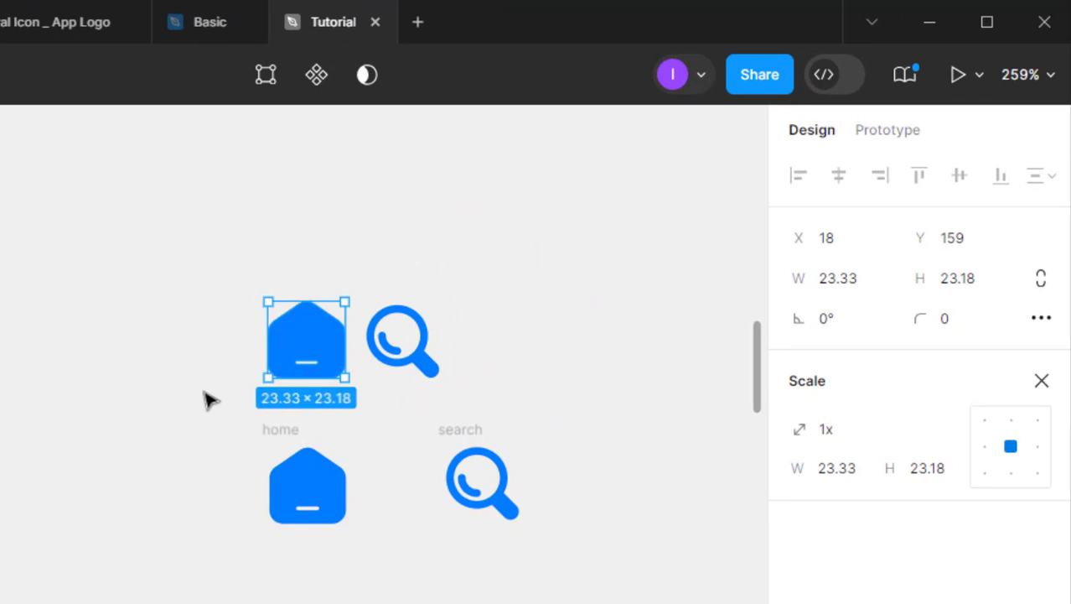
pyautogui.click(210, 401)
pyautogui.click(333, 363)
pyautogui.press('Escape')
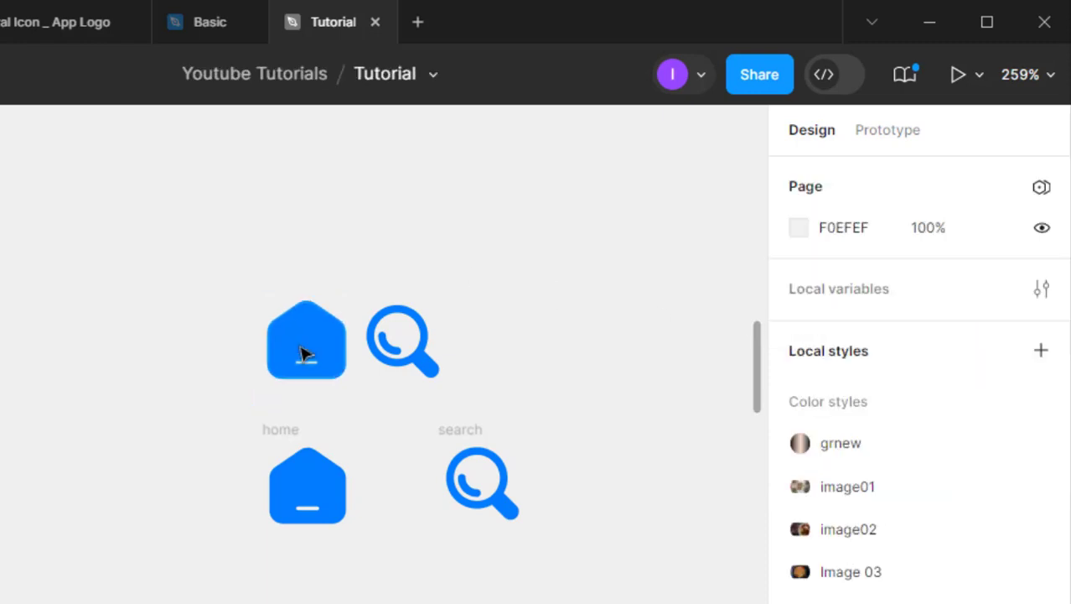
pyautogui.click(303, 351)
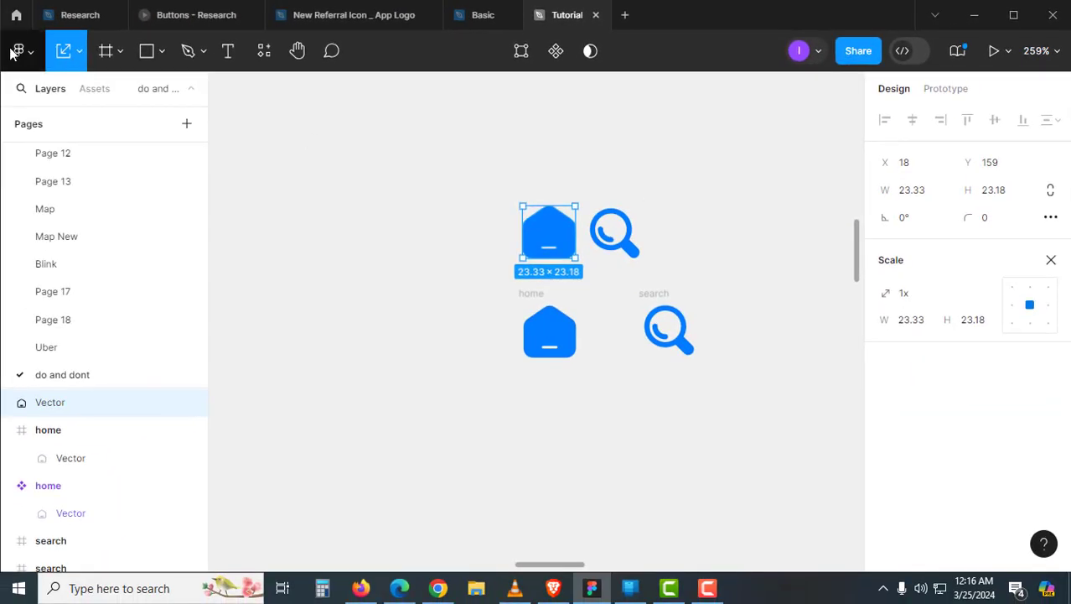
# Step: Try a width of 20 on the home icon in move mode, then undo back to 23.33
pyautogui.click(77, 56)
pyautogui.click(90, 119)
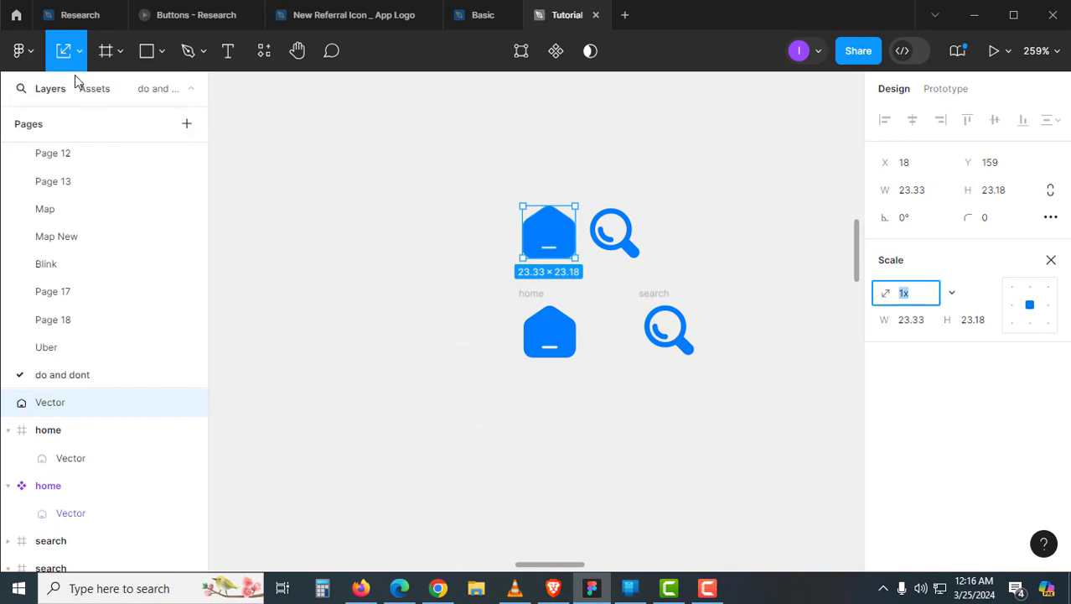
pyautogui.click(78, 52)
pyautogui.click(91, 92)
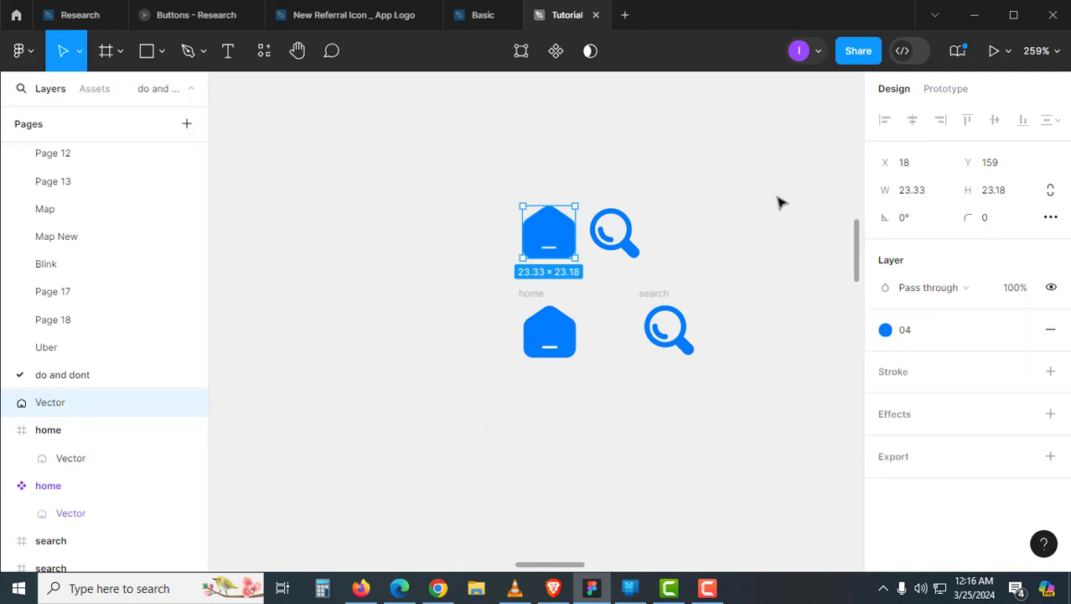
pyautogui.click(914, 193)
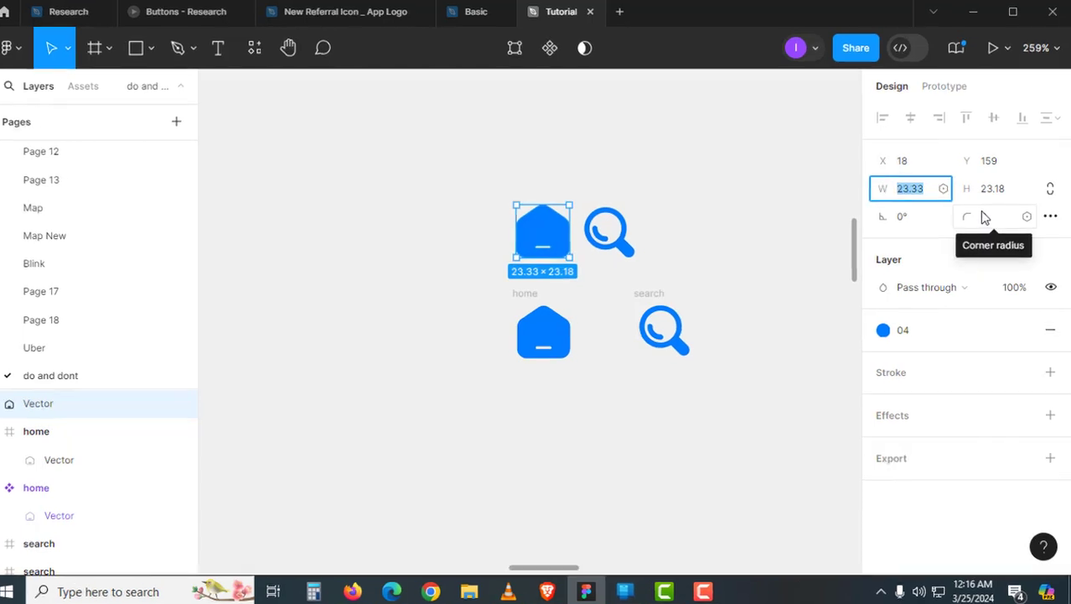
pyautogui.write('20')
pyautogui.press('Return')
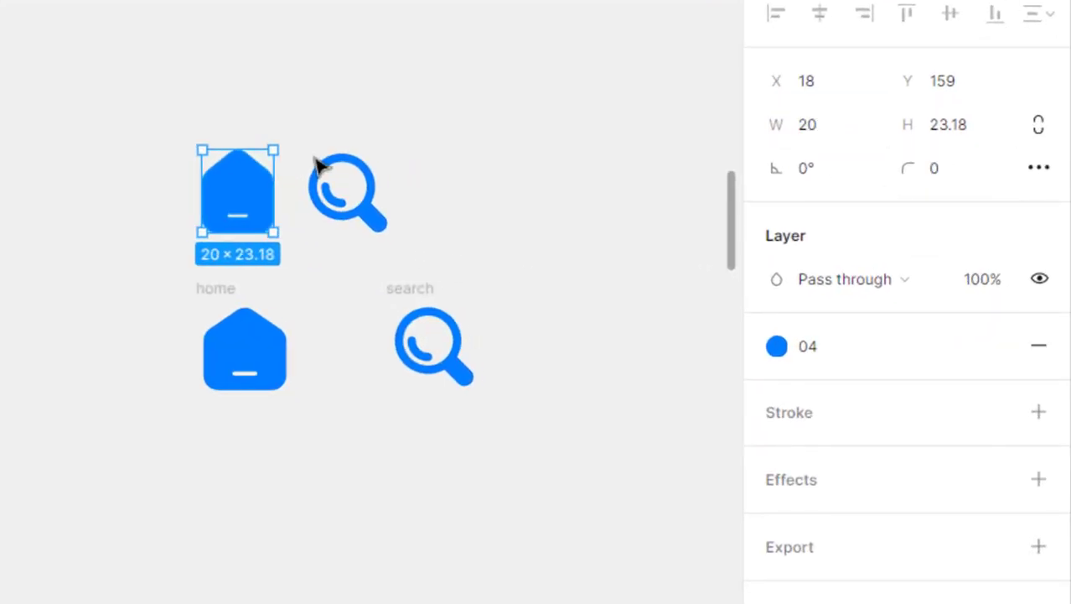
pyautogui.hotkey('ctrl', 'z')
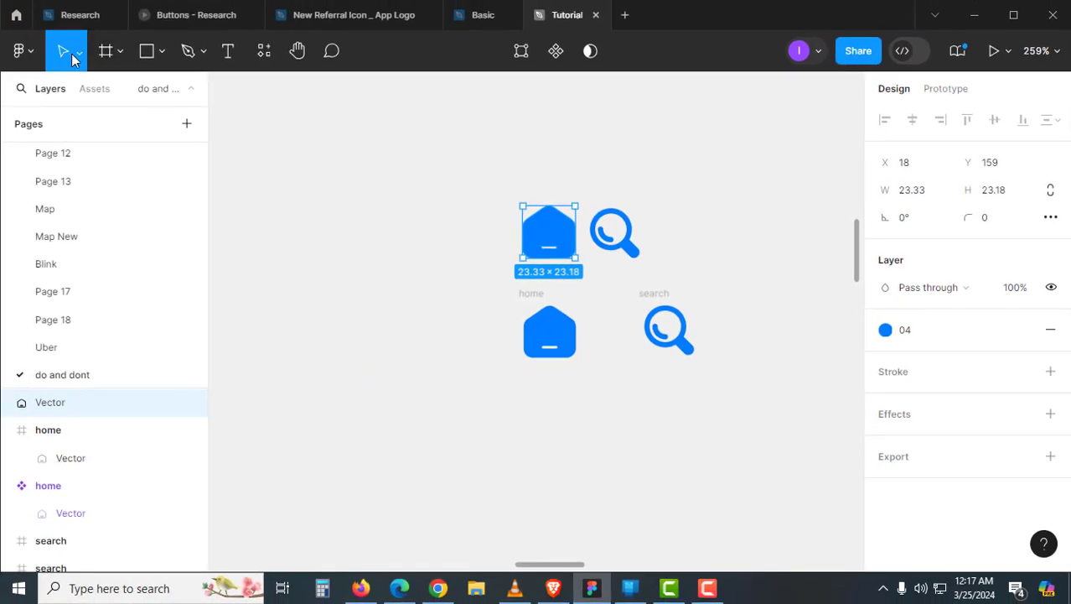
# Step: Try proportionally scaling the home icon to width 20, then undo it
pyautogui.click(79, 52)
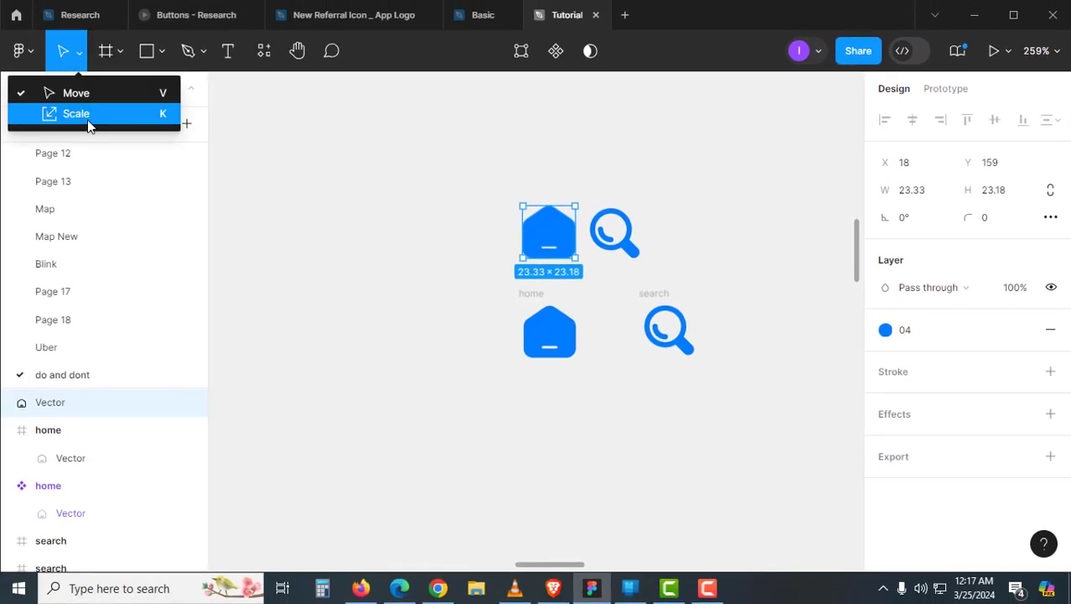
pyautogui.click(76, 112)
pyautogui.click(867, 250)
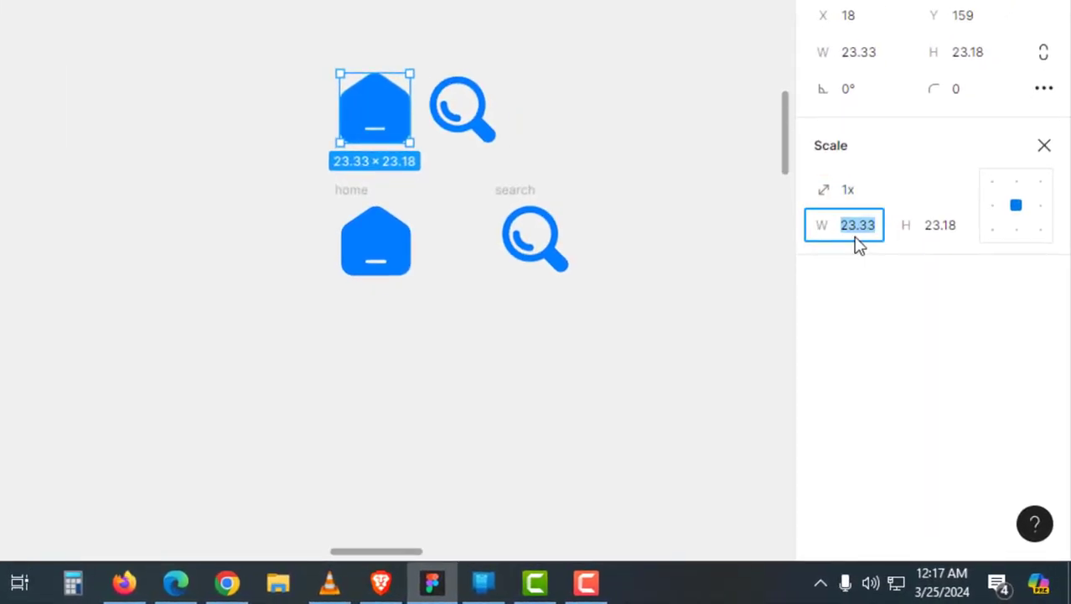
pyautogui.write('20')
pyautogui.press('Return')
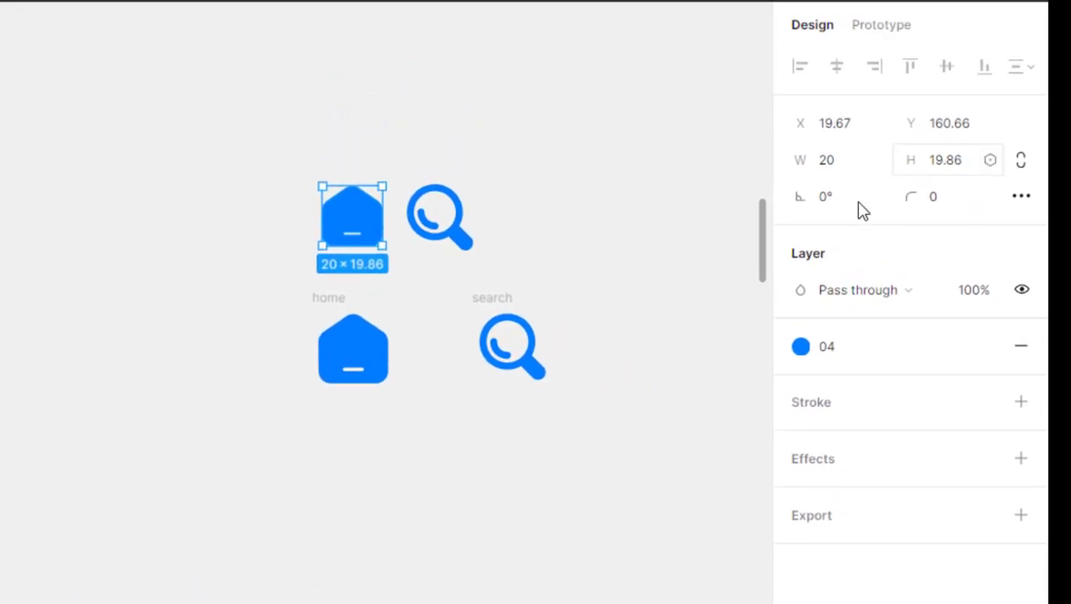
pyautogui.hotkey('ctrl', 'z')
# Step: Inspect the lower home frame and the vector inside it
pyautogui.click(704, 246)
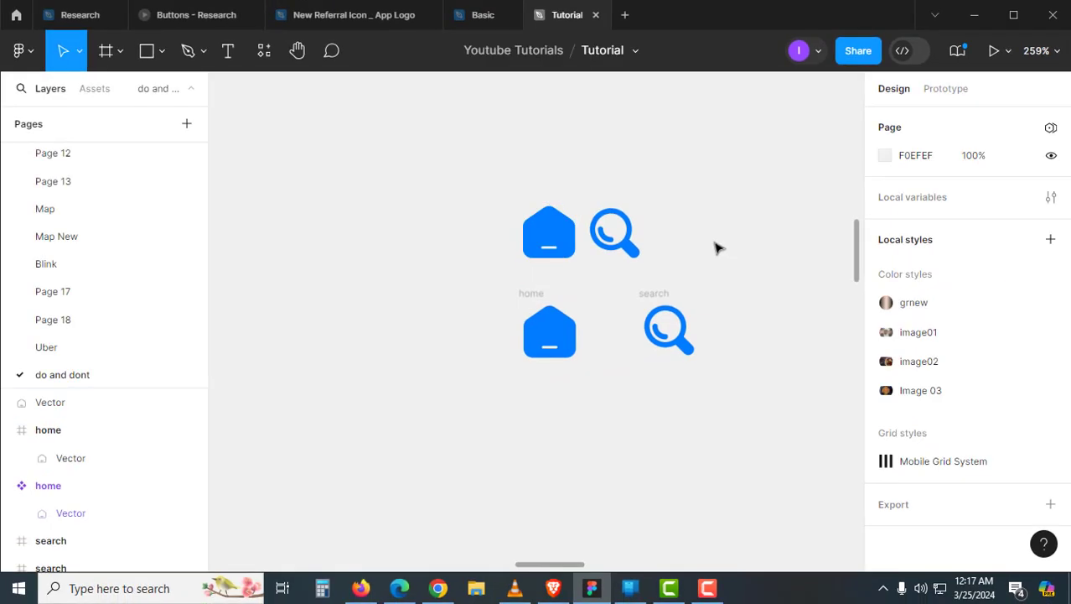
pyautogui.click(545, 298)
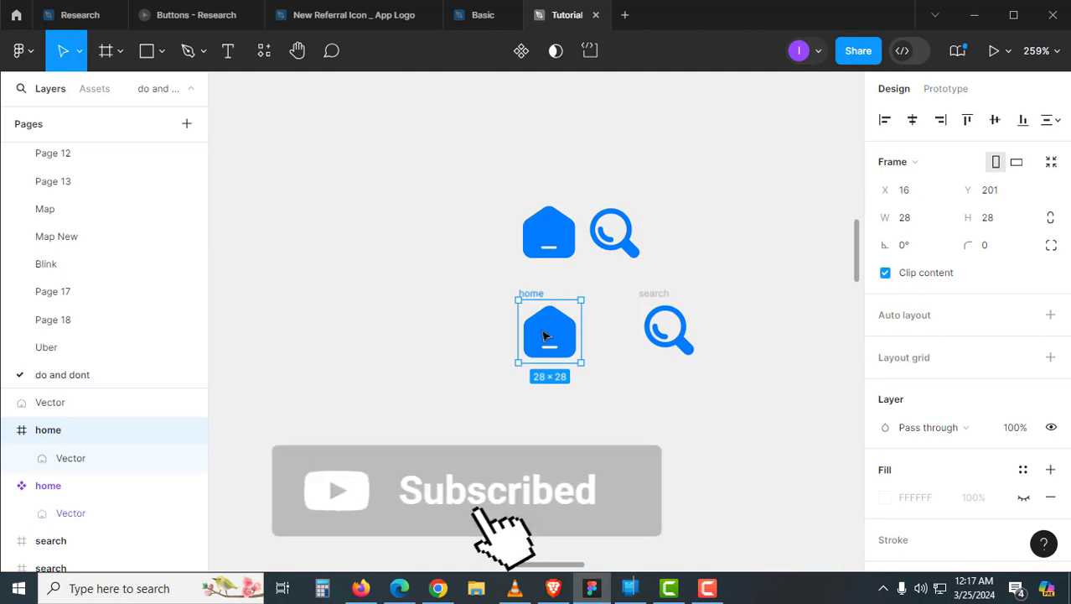
pyautogui.scroll(3, 544, 335)
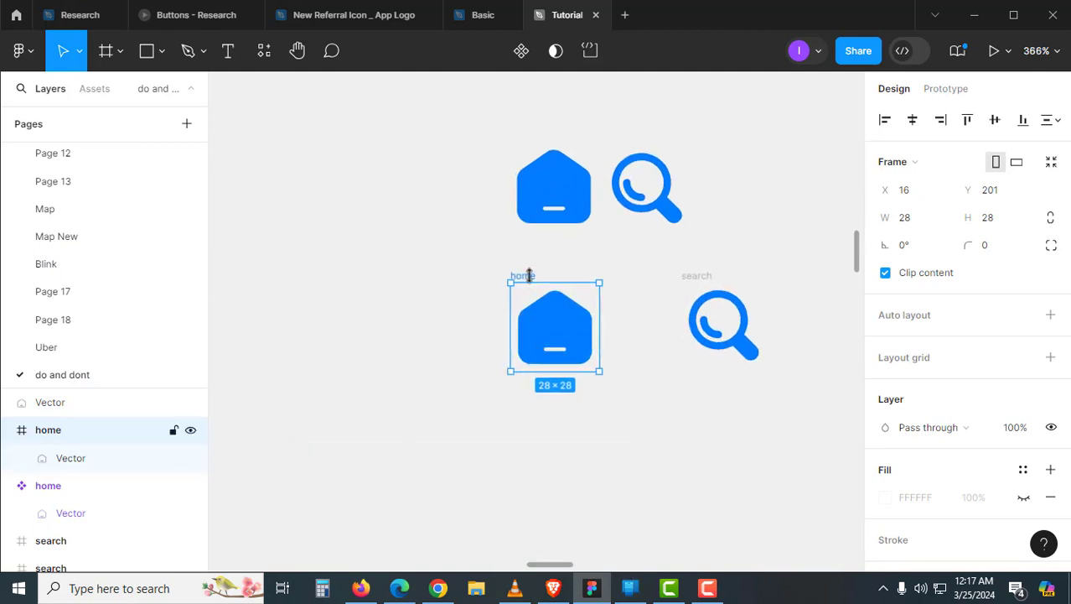
pyautogui.scroll(1, 528, 275)
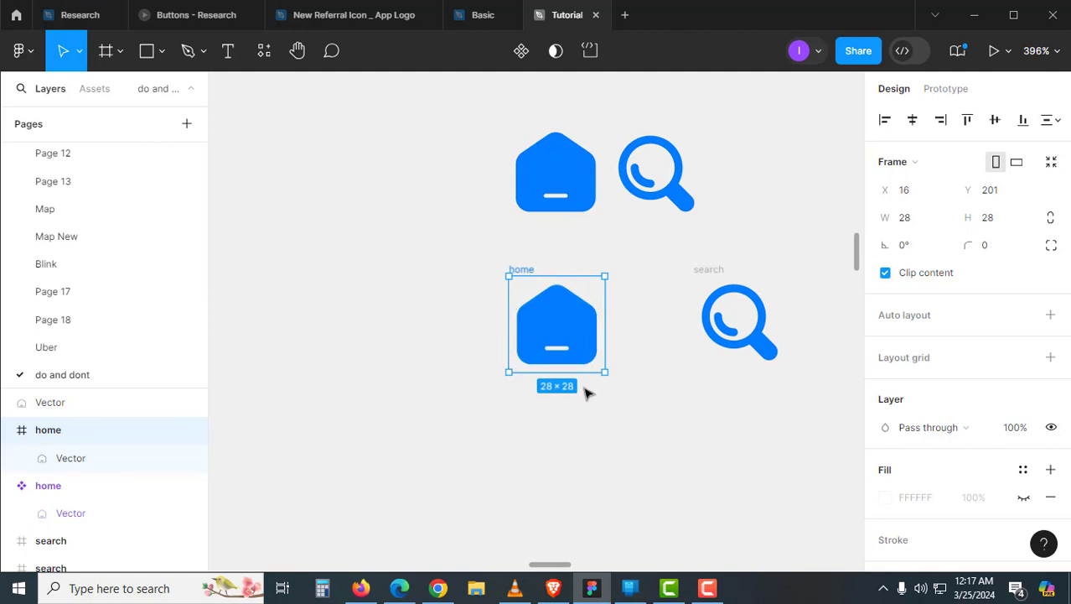
pyautogui.moveTo(555, 328)
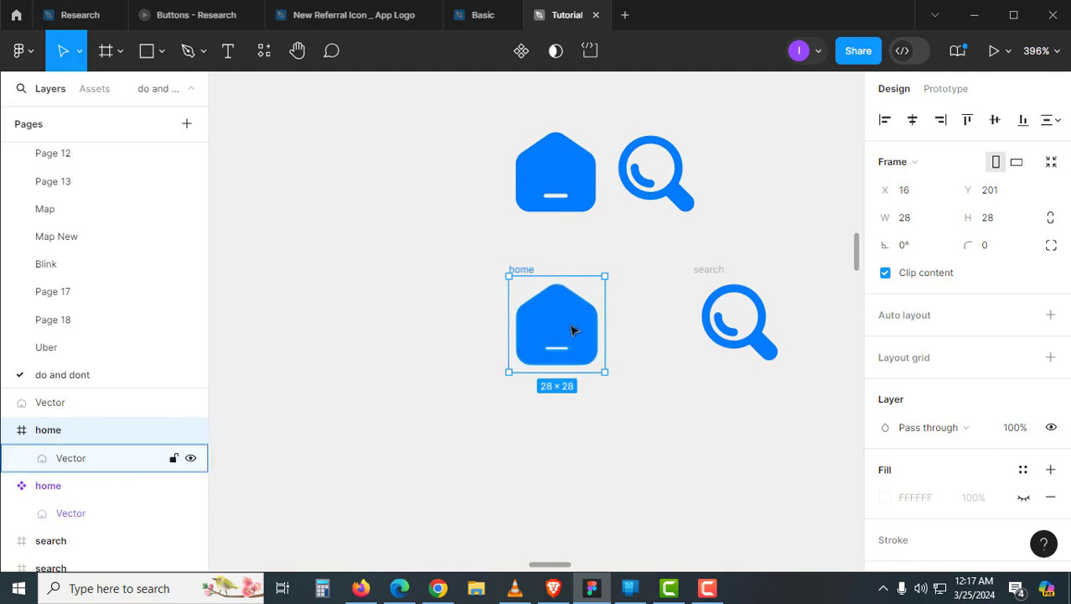
pyautogui.click(573, 331)
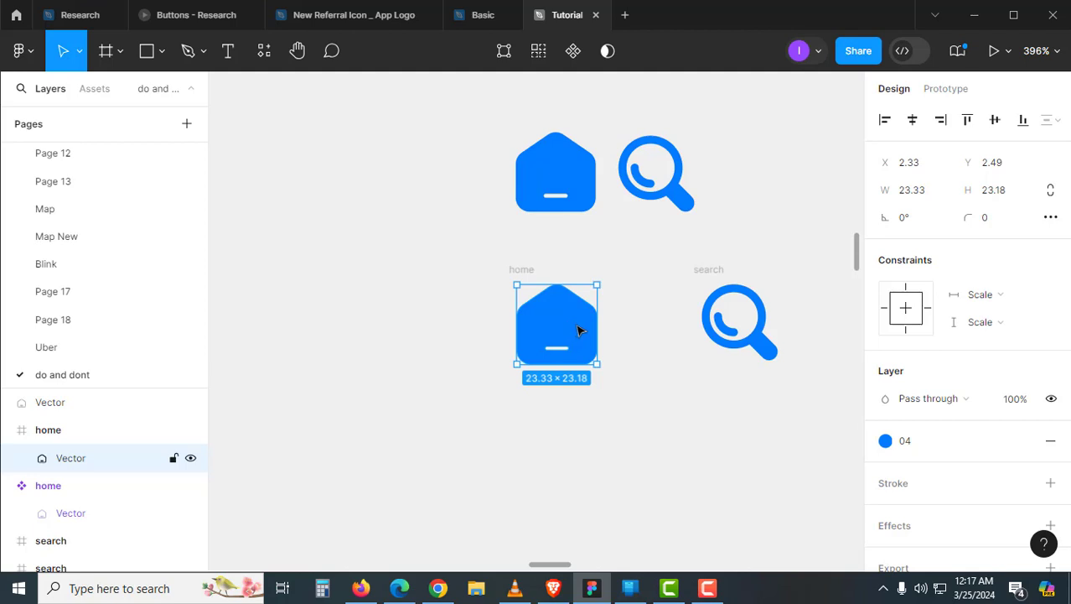
pyautogui.click(633, 381)
pyautogui.click(530, 271)
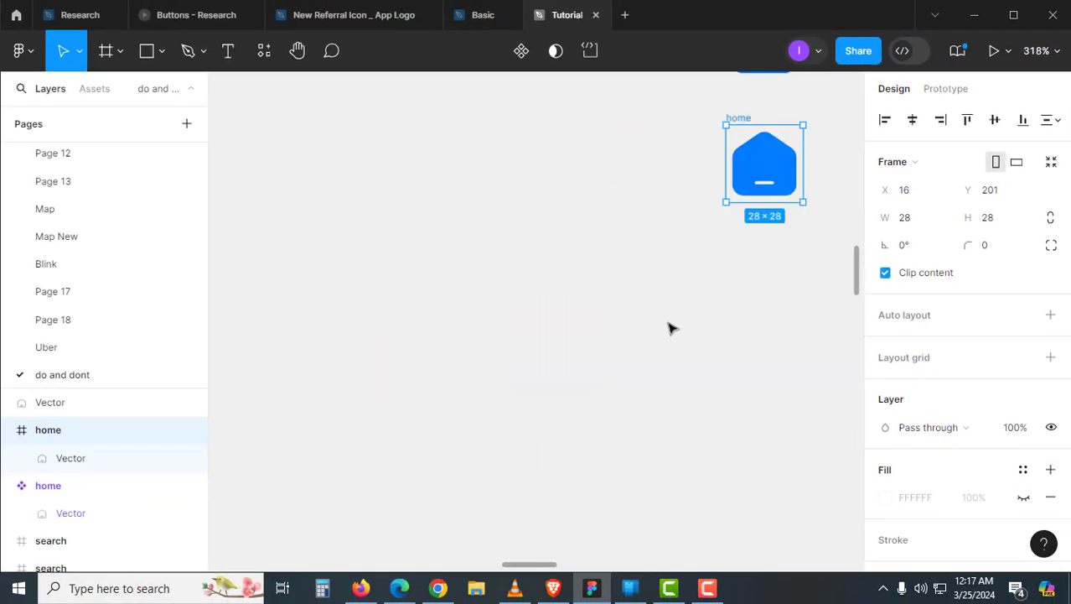
# Step: Pan around the canvas to view the PNG download image and nearby screens
pyautogui.scroll(-5, 669, 325)
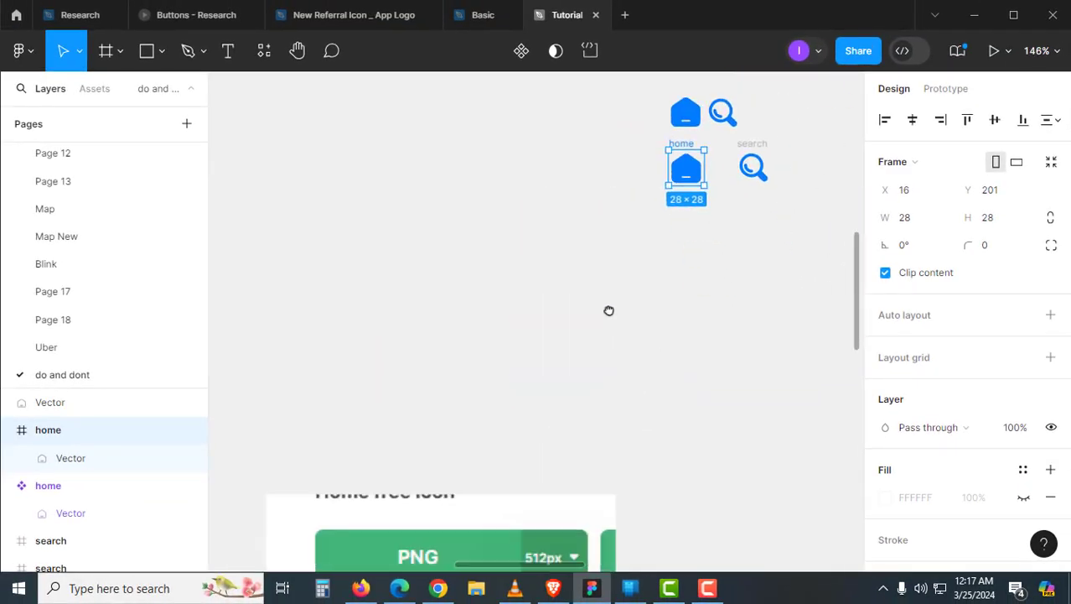
pyautogui.scroll(-5, 633, 385)
pyautogui.moveTo(636, 388); pyautogui.dragTo(678, 335)
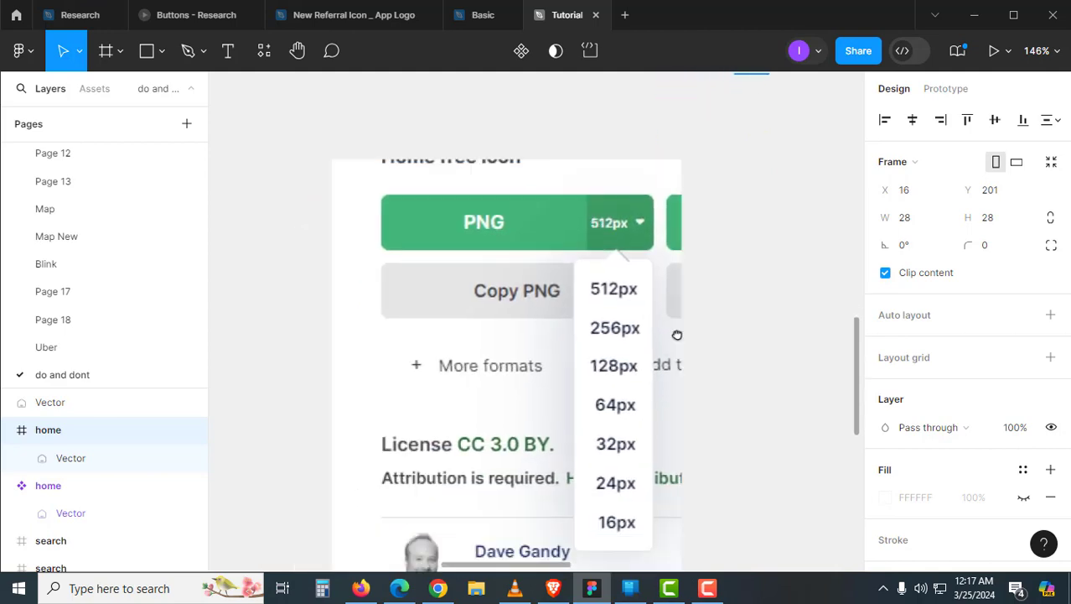
pyautogui.scroll(-1, 677, 335)
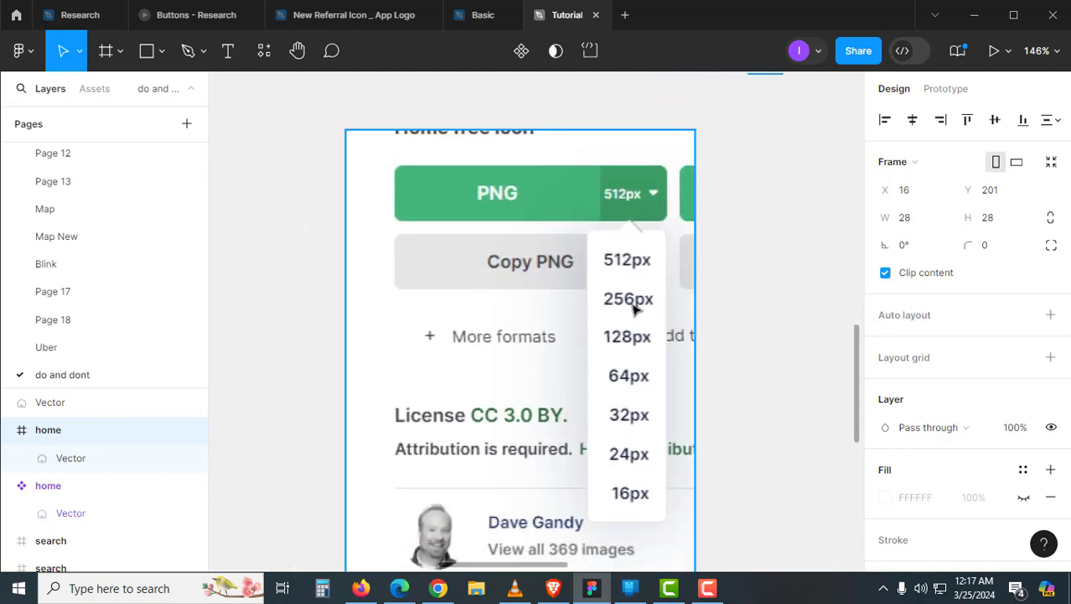
pyautogui.scroll(-1, 635, 310)
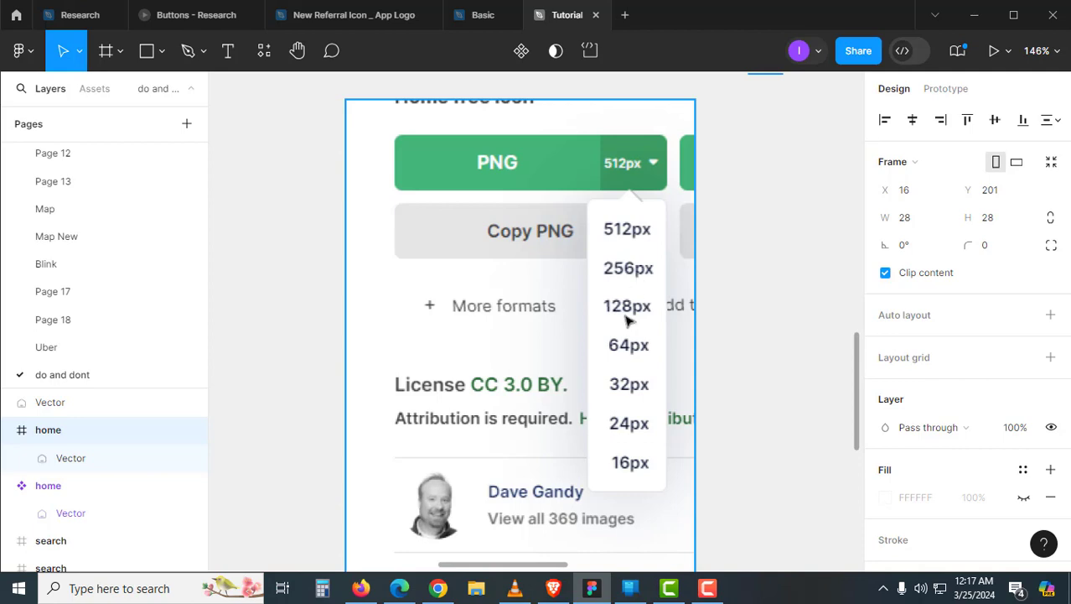
pyautogui.scroll(-1, 622, 356)
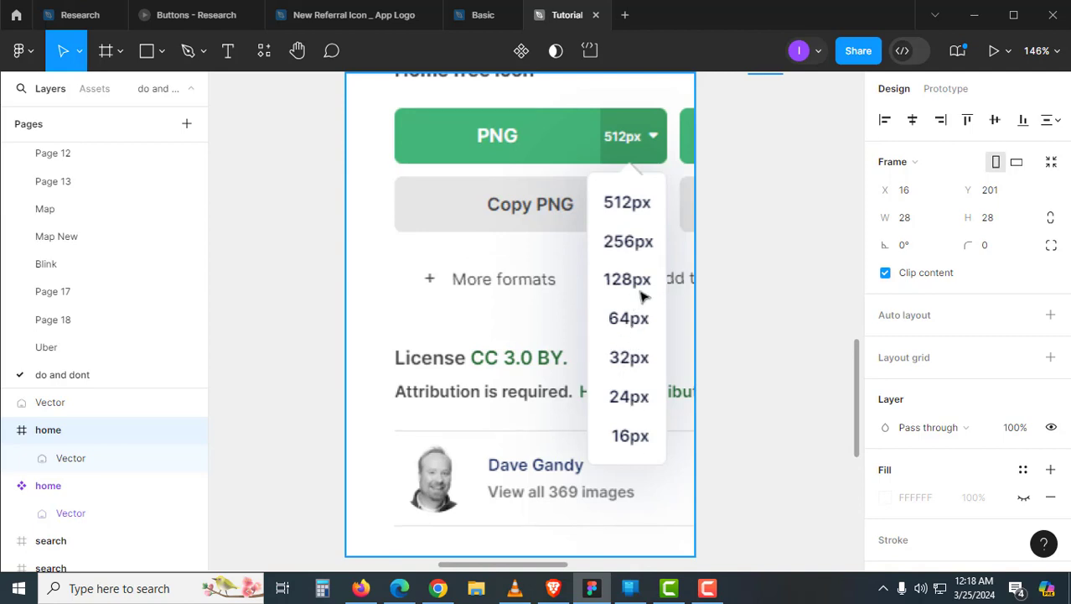
pyautogui.scroll(1, 623, 217)
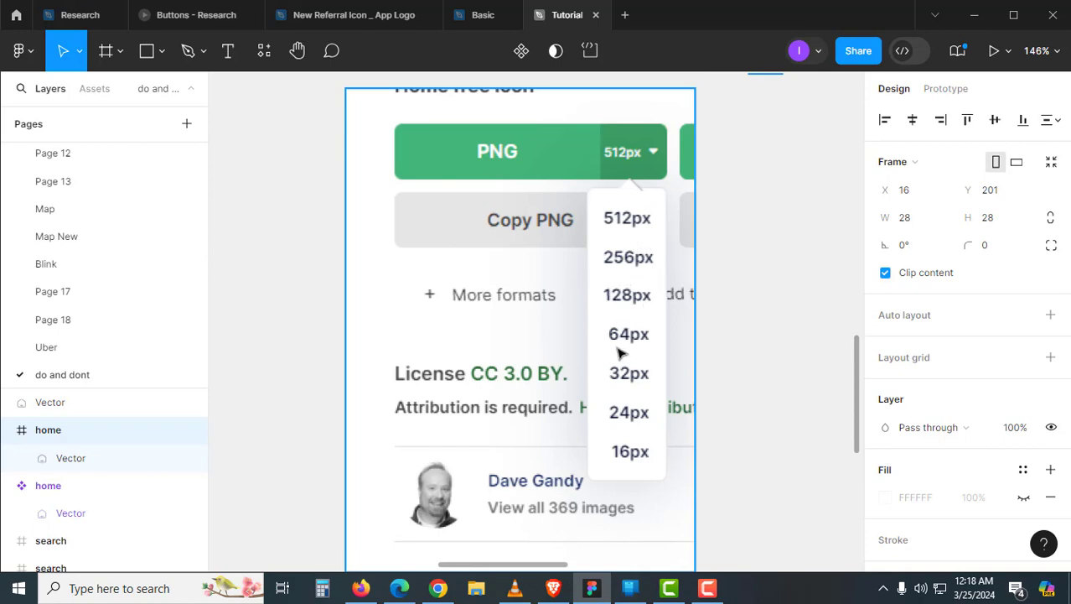
pyautogui.scroll(-2, 792, 275)
pyautogui.scroll(-3, 792, 272)
pyautogui.scroll(-3, 695, 328)
pyautogui.scroll(2, 662, 363)
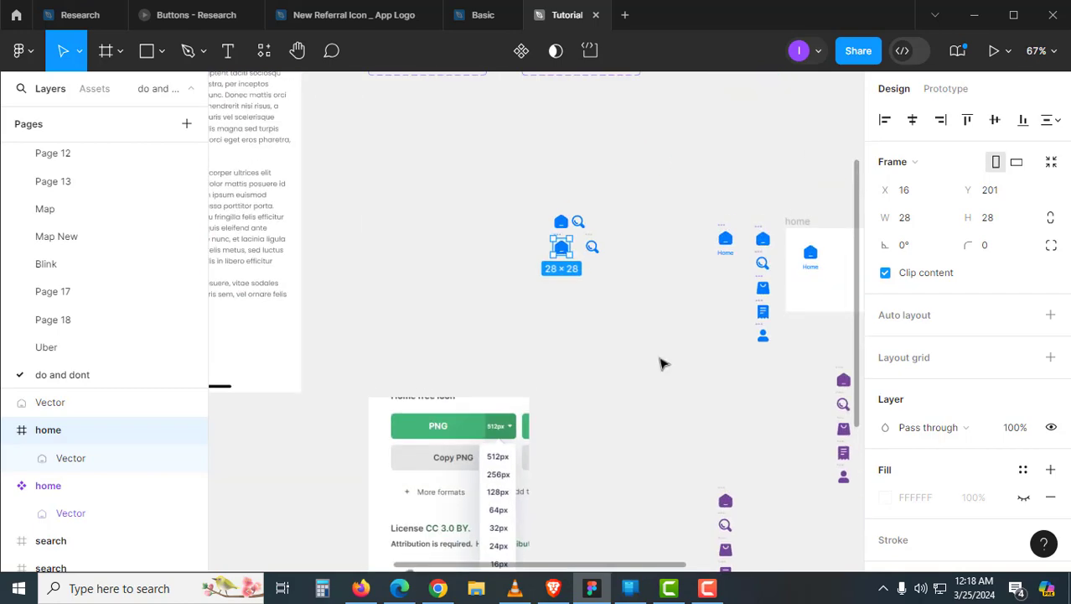
pyautogui.scroll(3, 534, 270)
pyautogui.scroll(4, 534, 267)
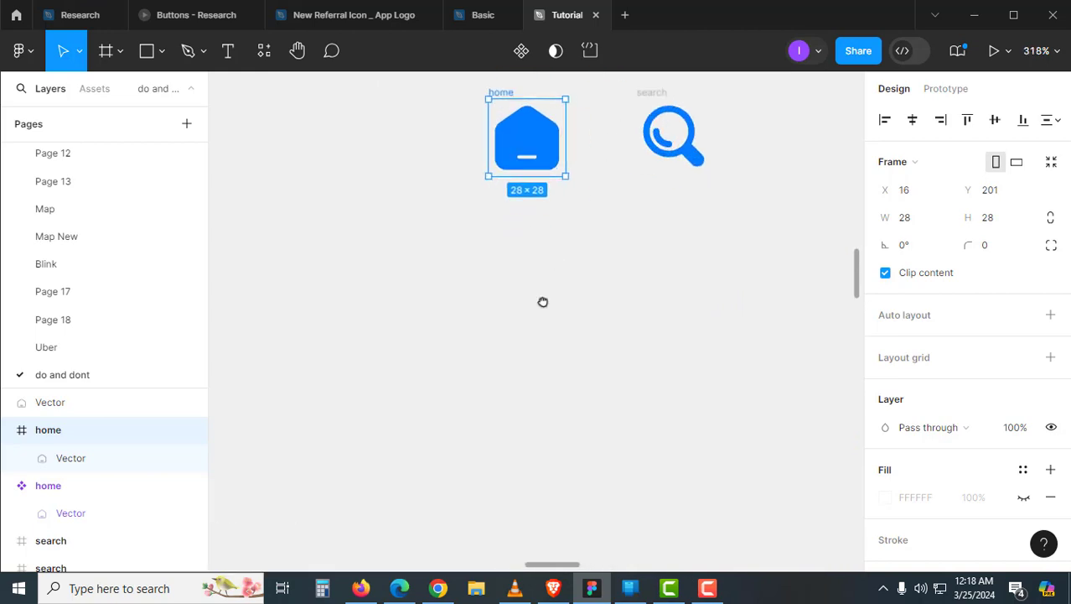
pyautogui.scroll(3, 542, 301)
pyautogui.hscroll(2, 643, 321)
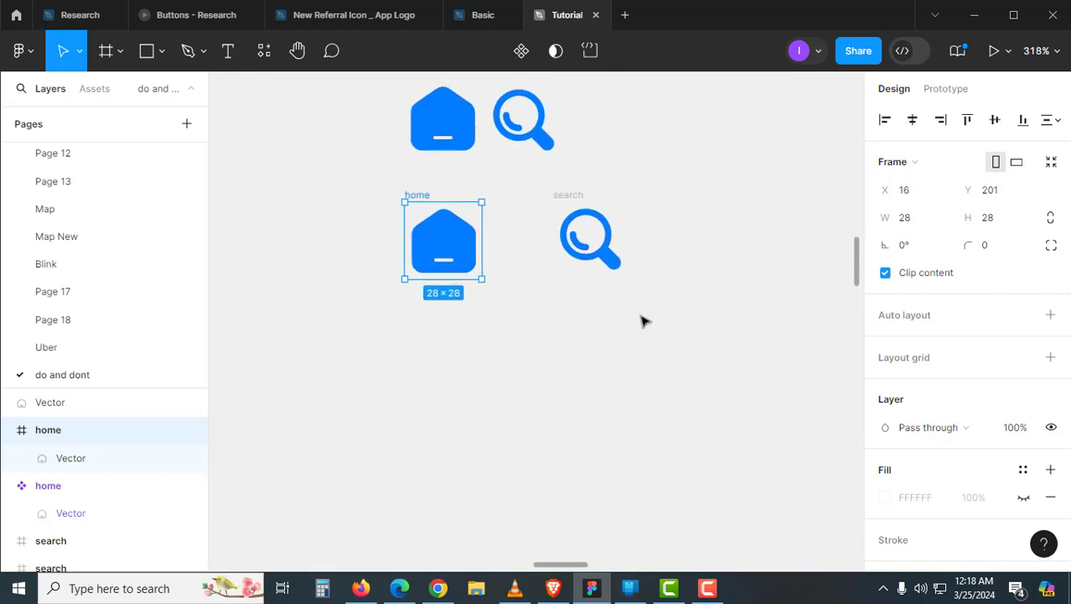
pyautogui.scroll(2, 501, 327)
pyautogui.hscroll(-1, 501, 326)
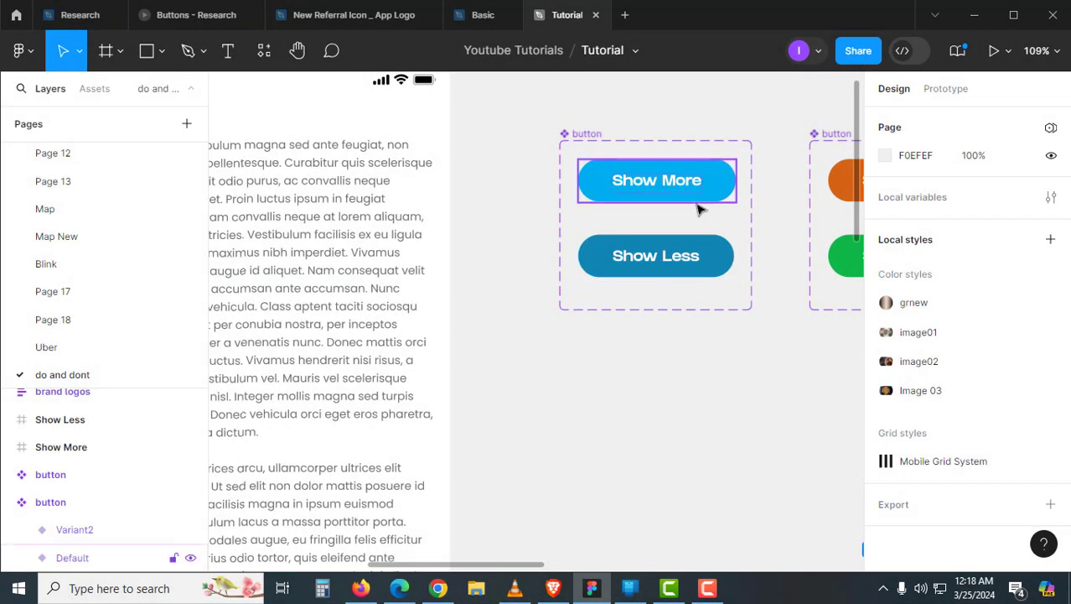
# Step: Inspect the Show More and Show Less button variants in the component set
pyautogui.click(701, 203)
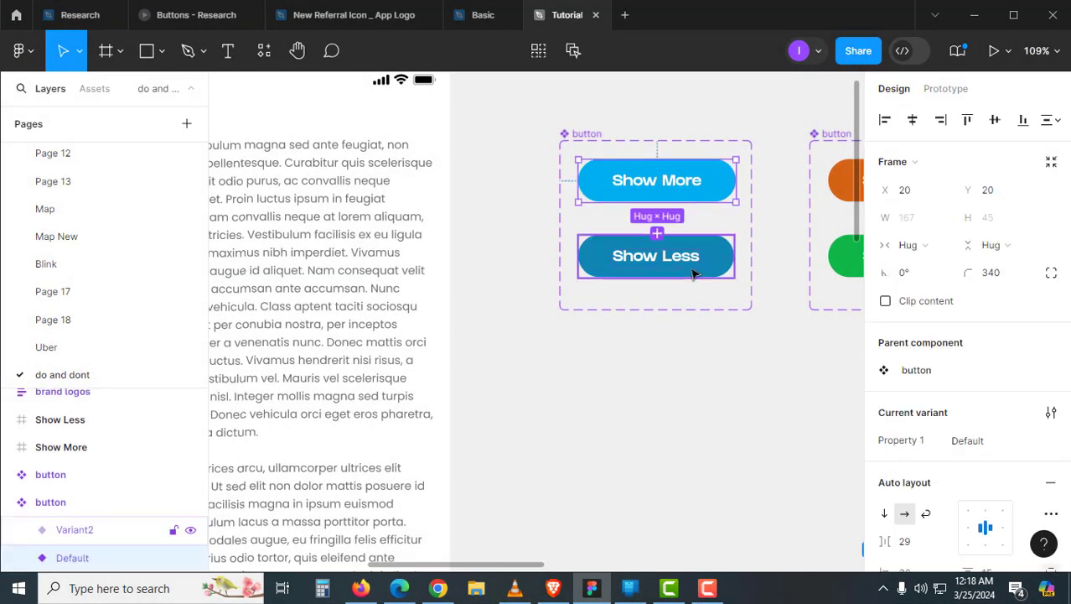
pyautogui.click(692, 273)
pyautogui.click(701, 193)
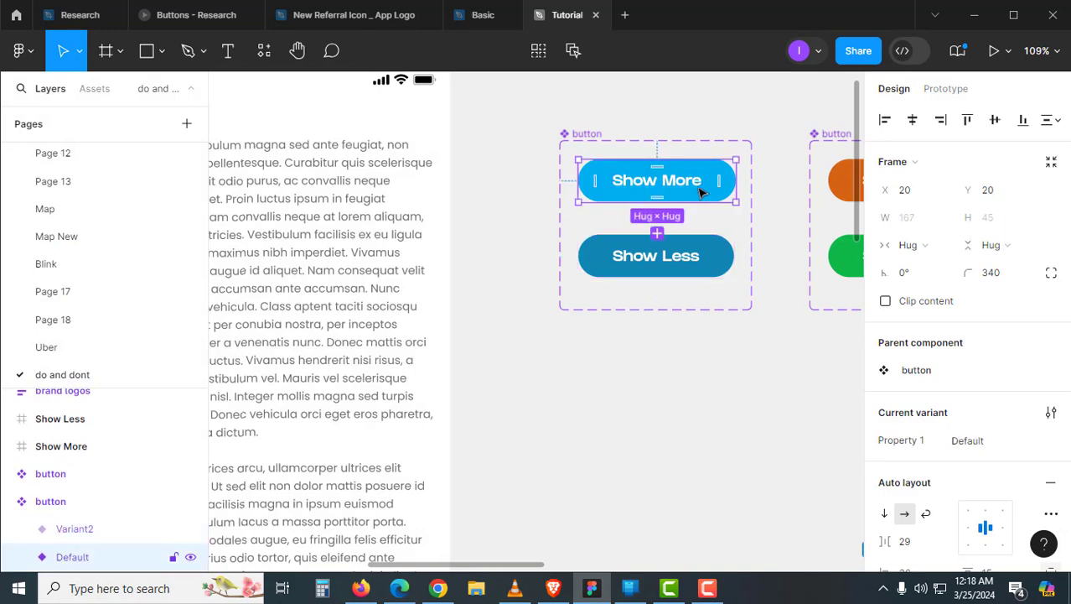
pyautogui.click(691, 259)
pyautogui.scroll(2, 691, 259)
pyautogui.scroll(2, 691, 256)
pyautogui.click(696, 177)
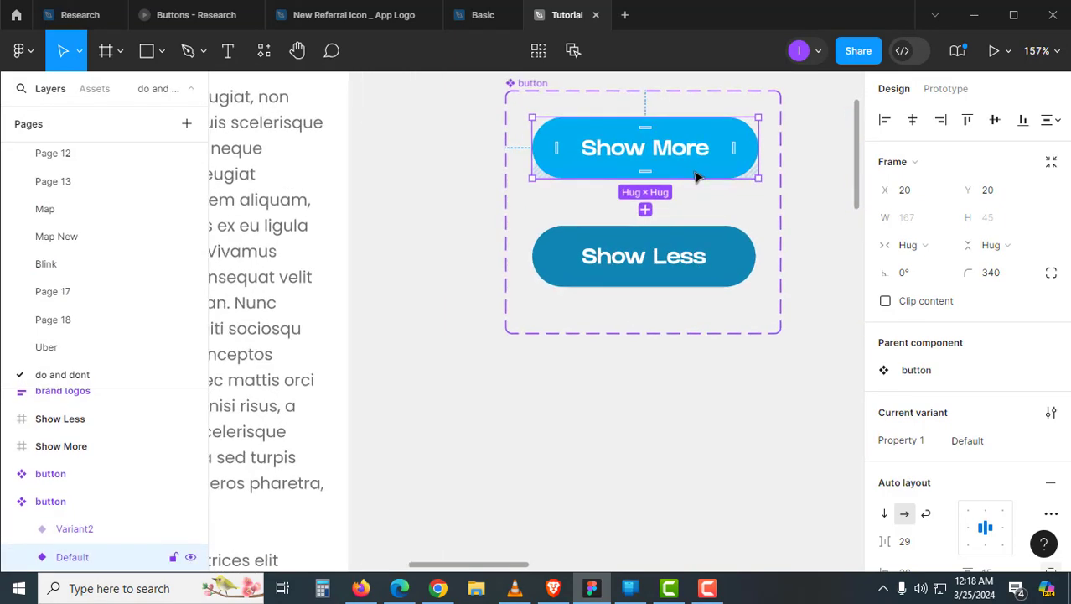
pyautogui.click(700, 264)
# Step: Deselect everything and scroll over to the Show More phone frame
pyautogui.scroll(-2, 681, 168)
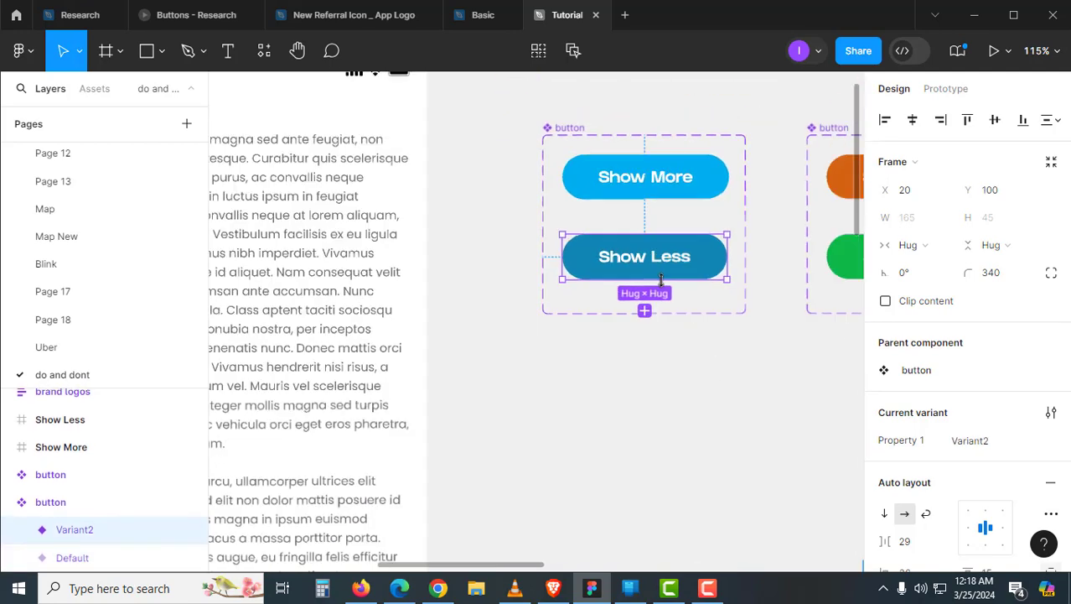
pyautogui.hscroll(-3, 724, 407)
pyautogui.click(705, 407)
pyautogui.hscroll(-5, 705, 406)
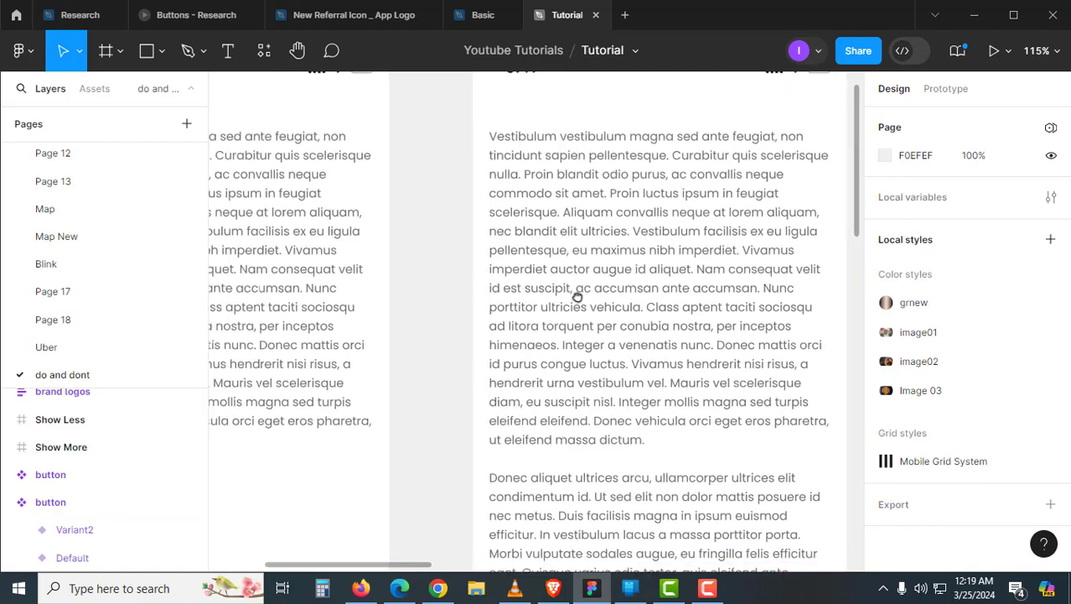
pyautogui.scroll(-2, 573, 296)
pyautogui.hscroll(3, 573, 296)
pyautogui.hscroll(-2, 554, 301)
pyautogui.scroll(-1, 555, 301)
# Step: Switch the Show More button instance to Variant2 (Show Less), then back to Default
pyautogui.doubleClick(553, 287)
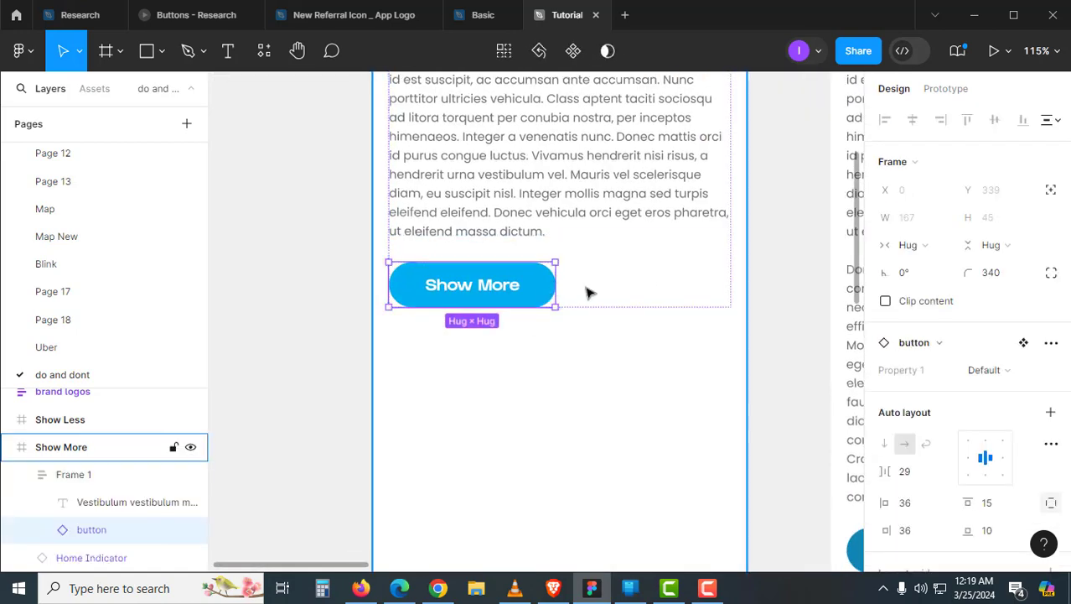
pyautogui.scroll(2, 589, 293)
pyautogui.moveTo(989, 370)
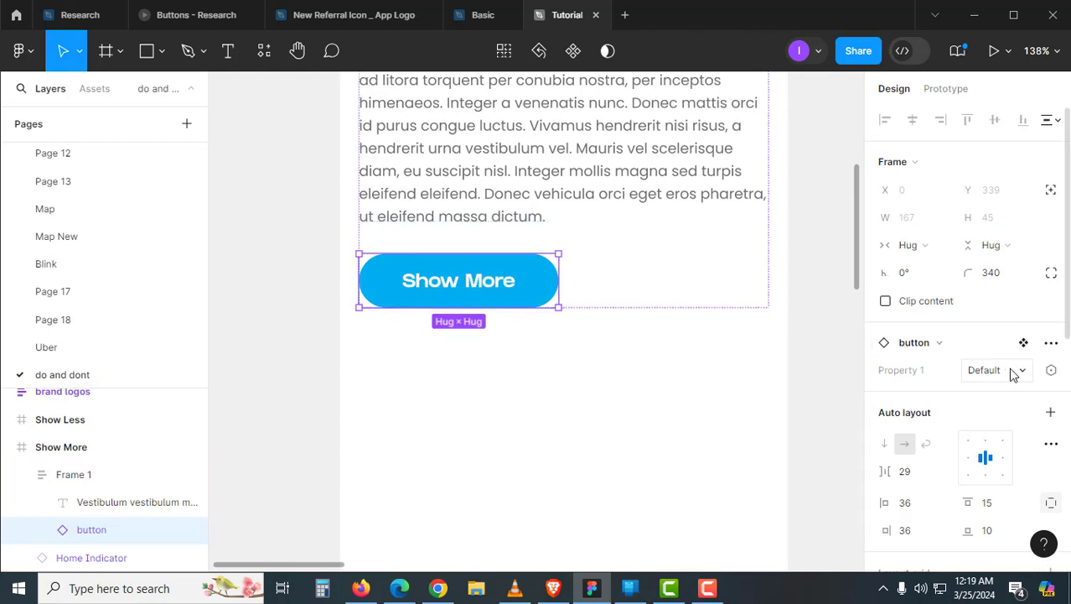
pyautogui.click(1012, 374)
pyautogui.click(955, 392)
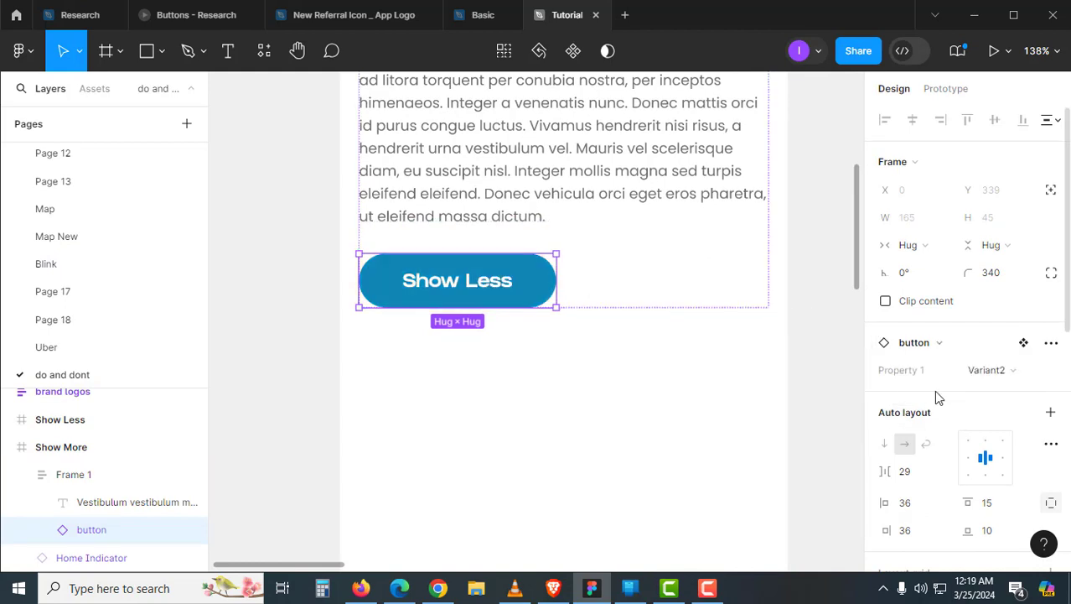
pyautogui.click(988, 370)
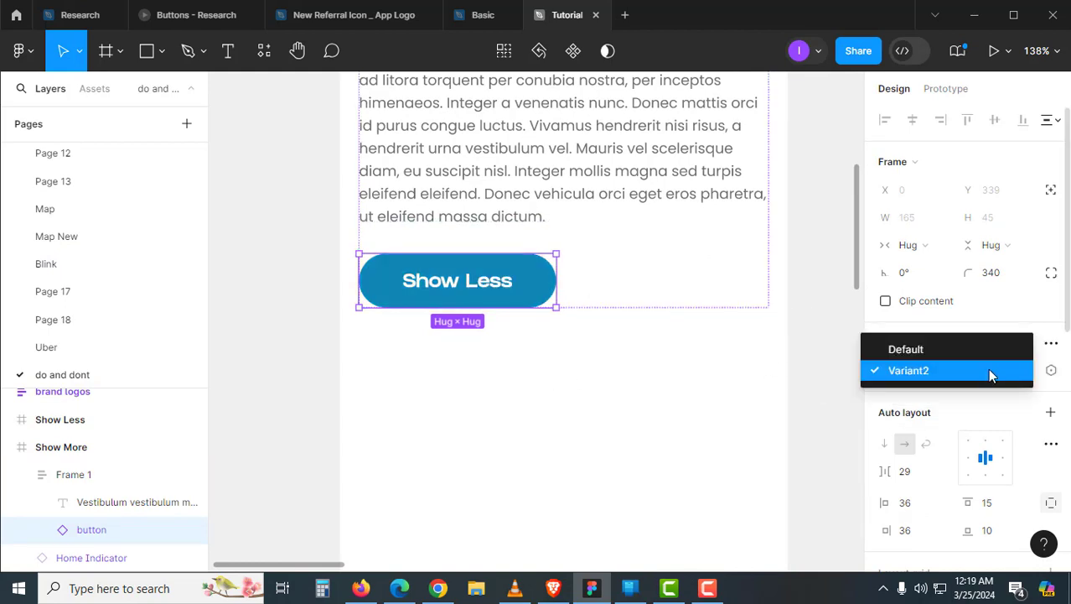
pyautogui.click(922, 350)
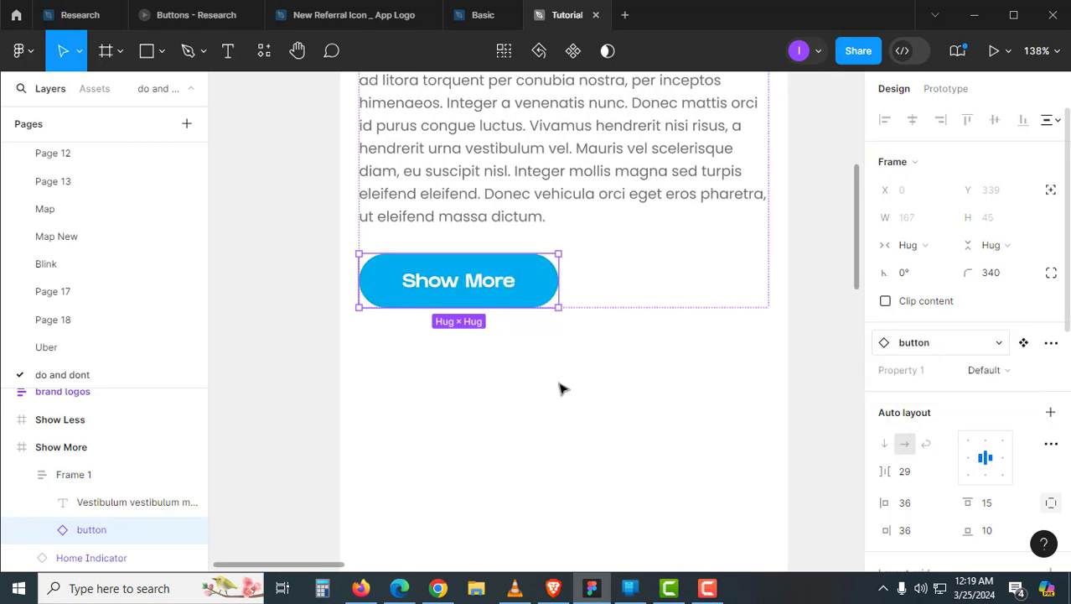
pyautogui.keyDown('ctrl'); pyautogui.scroll(-2, 551, 390); pyautogui.keyUp('ctrl')
pyautogui.keyDown('ctrl'); pyautogui.scroll(-1, 551, 390); pyautogui.keyUp('ctrl')
pyautogui.keyDown('ctrl'); pyautogui.scroll(-1, 573, 394); pyautogui.keyUp('ctrl')
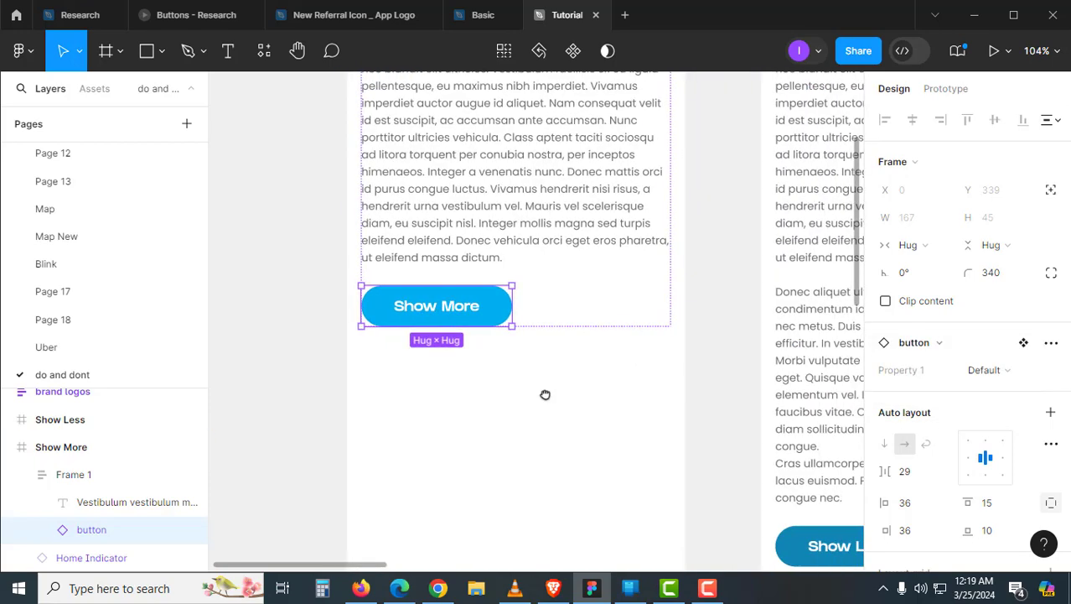
pyautogui.keyDown('ctrl'); pyautogui.scroll(-2, 545, 394); pyautogui.keyUp('ctrl')
pyautogui.keyDown('ctrl'); pyautogui.scroll(-1, 636, 352); pyautogui.keyUp('ctrl')
pyautogui.hscroll(5, 670, 361)
# Step: Place a copy of the blue Show More variant below the component set
pyautogui.hscroll(5, 712, 311)
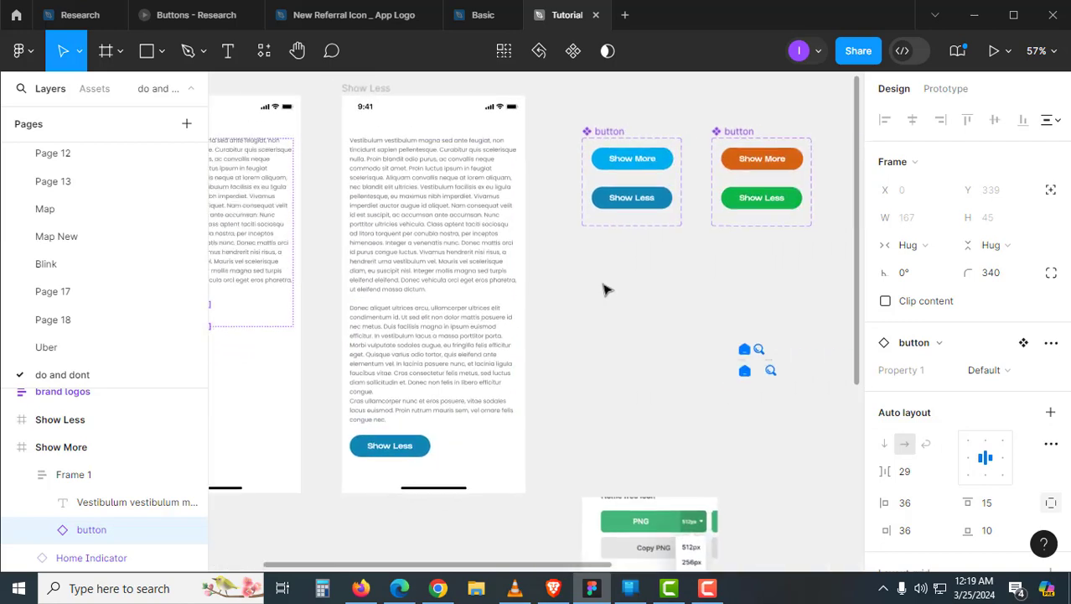
pyautogui.keyDown('ctrl'); pyautogui.scroll(2, 605, 289); pyautogui.keyUp('ctrl')
pyautogui.keyDown('ctrl'); pyautogui.scroll(2, 657, 244); pyautogui.keyUp('ctrl')
pyautogui.scroll(3, 630, 138)
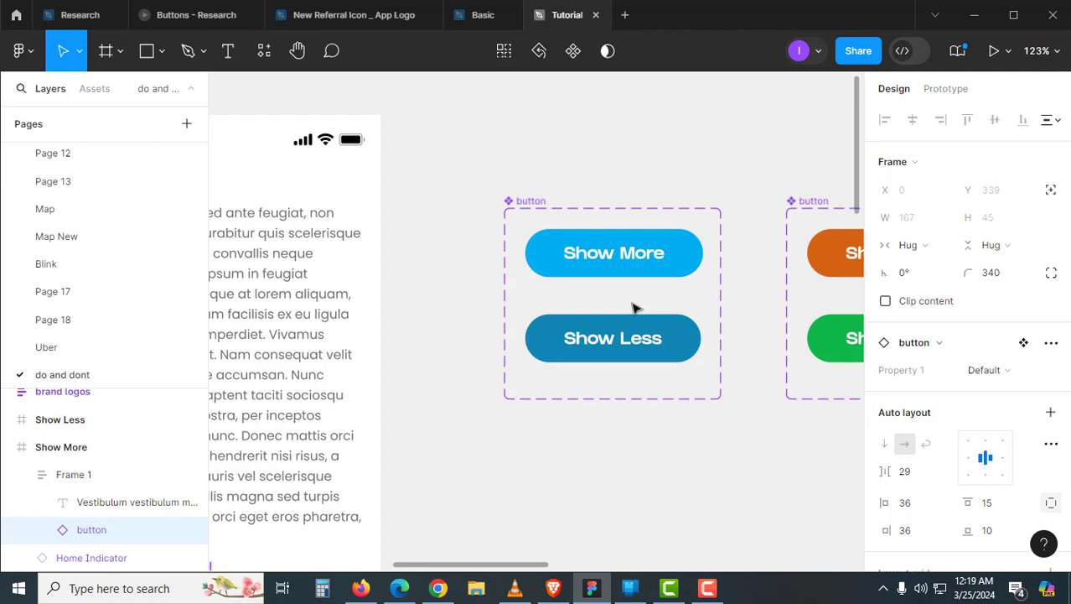
pyautogui.scroll(-2, 635, 308)
pyautogui.doubleClick(694, 163)
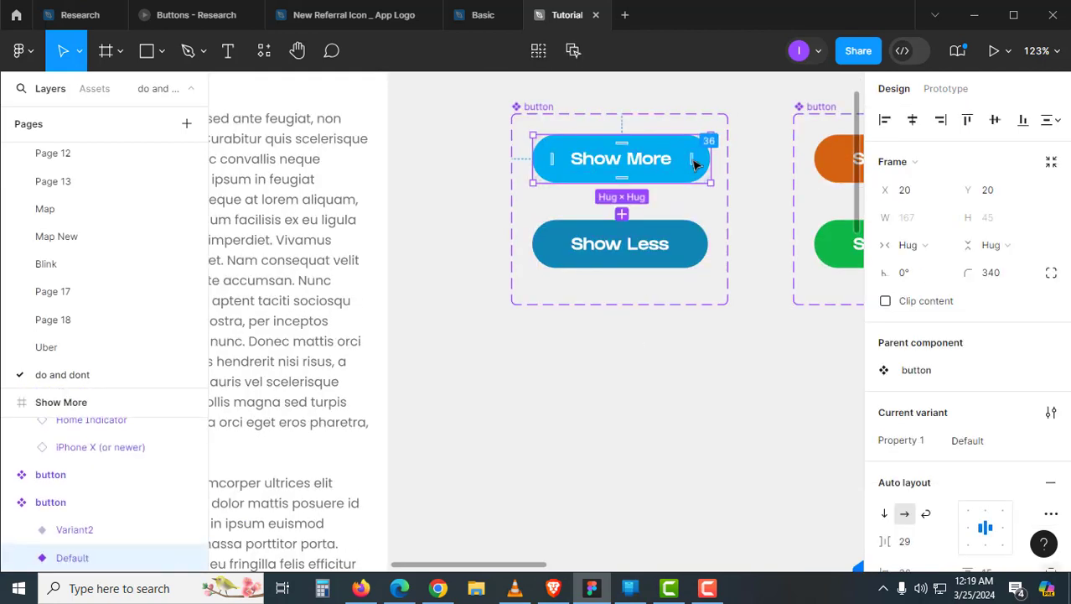
pyautogui.click(694, 164)
pyautogui.moveTo(652, 170); pyautogui.dragTo(634, 423)
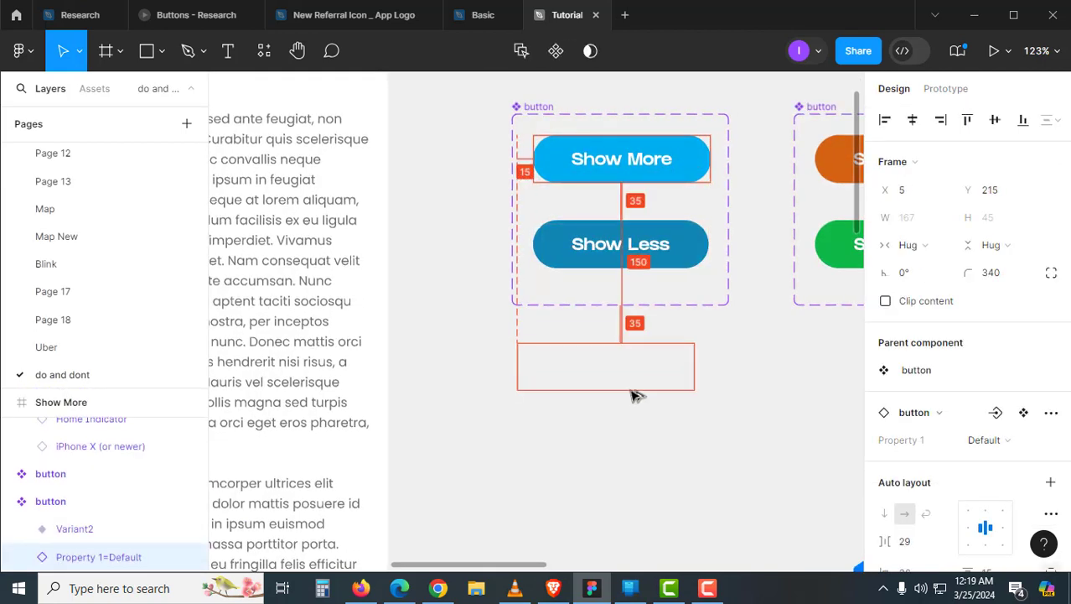
pyautogui.click(626, 492)
# Step: Relabel the new button instance 'Click Me'
pyautogui.scroll(-1, 645, 369)
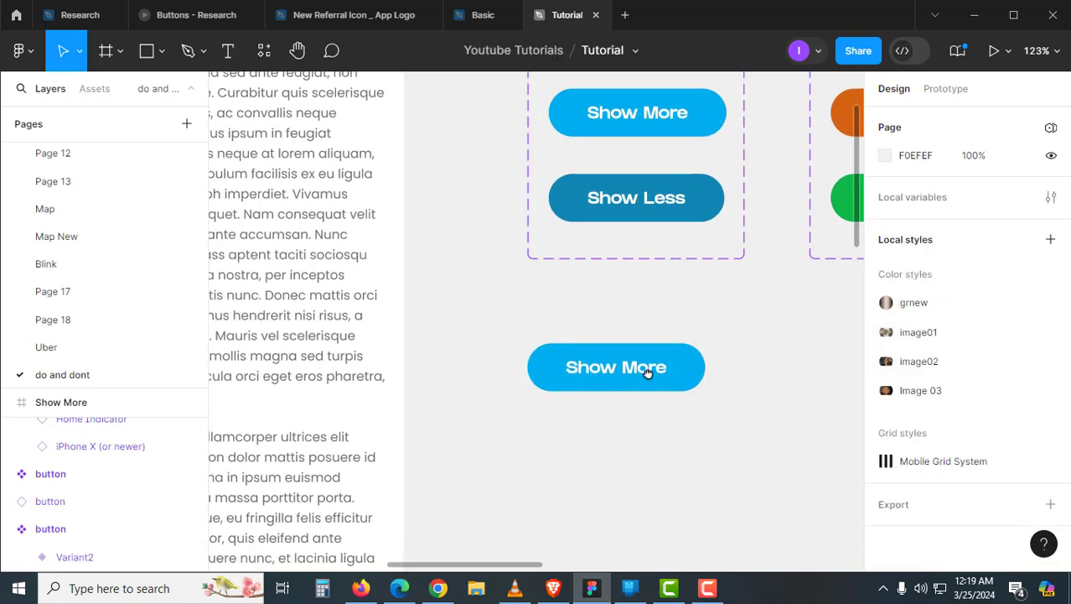
pyautogui.scroll(-2, 642, 335)
pyautogui.keyDown('ctrl'); pyautogui.click(643, 325); pyautogui.keyUp('ctrl')
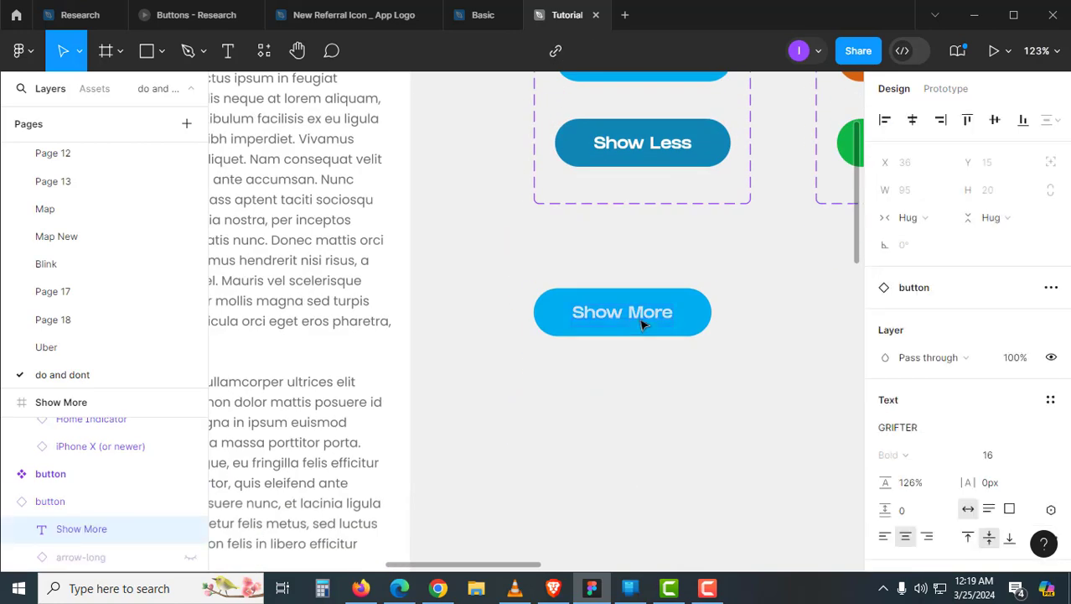
pyautogui.write('Click .')
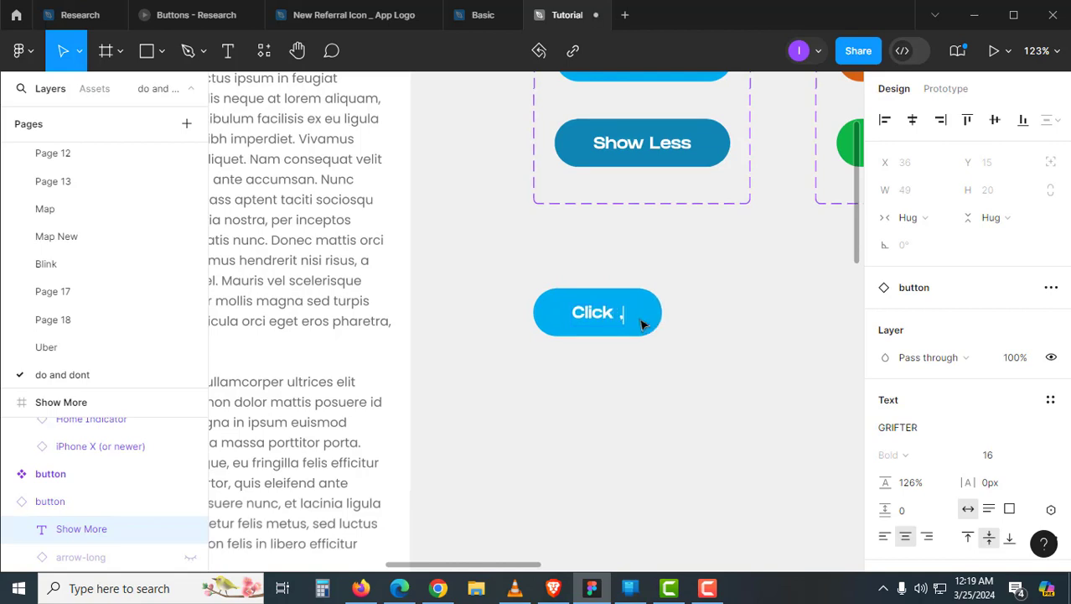
pyautogui.write('E')
pyautogui.press('BackSpace')
pyautogui.press('BackSpace')
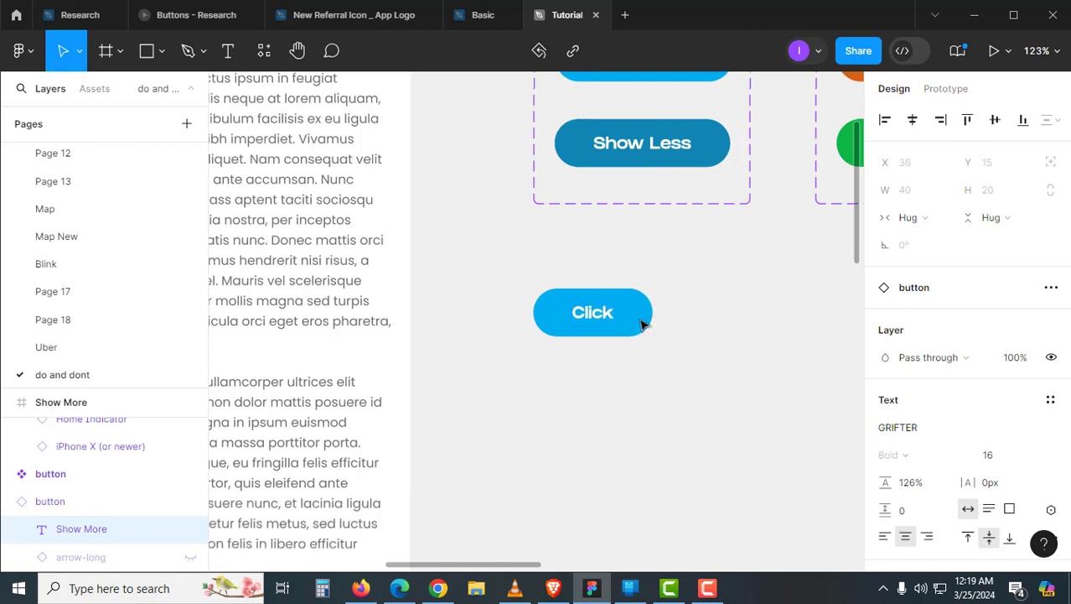
pyautogui.write(' Me')
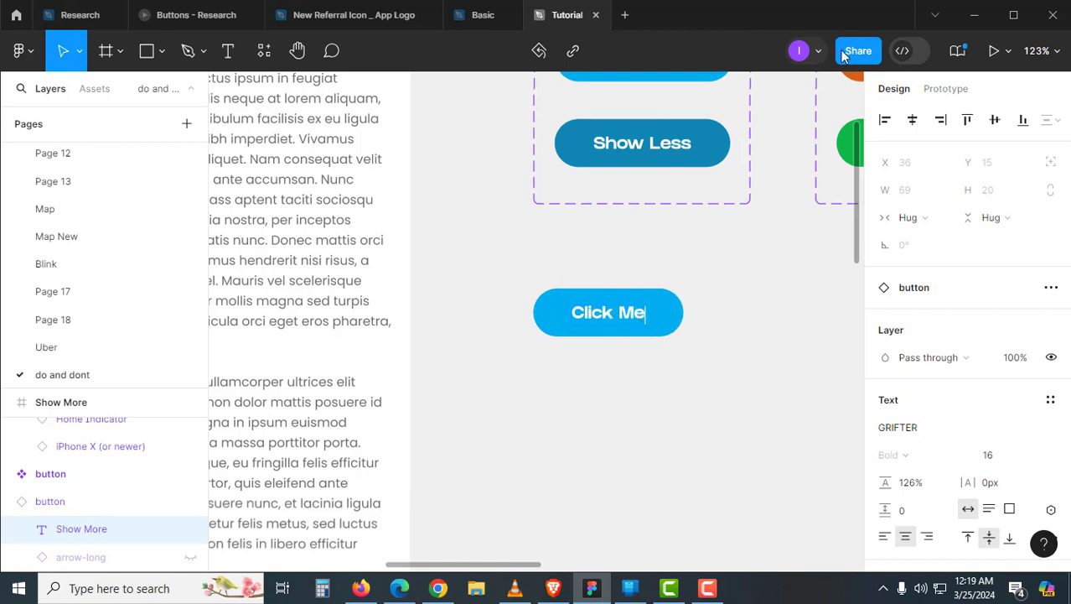
# Step: Copy the Click Me button just below itself and set the copy's Property 1 to Variant2 (Show Less)
pyautogui.click(648, 364)
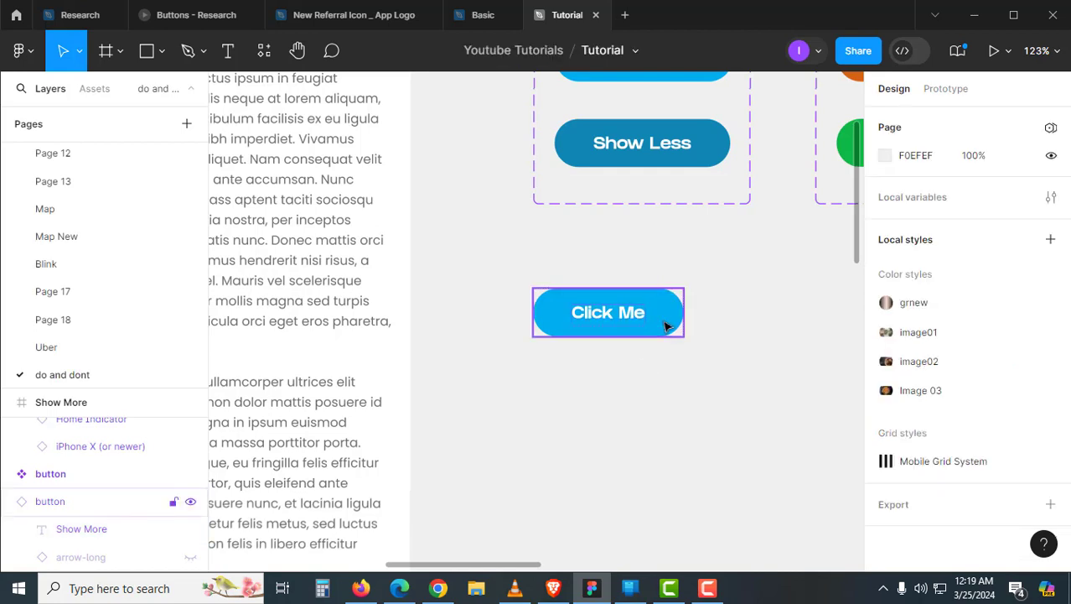
pyautogui.moveTo(668, 323); pyautogui.dragTo(668, 394)
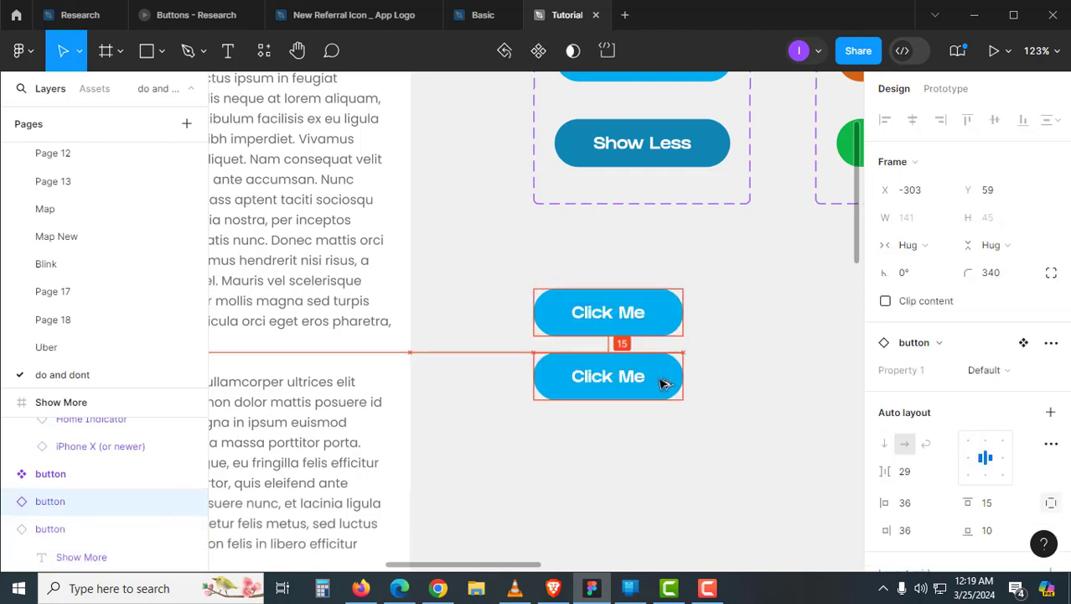
pyautogui.click(723, 382)
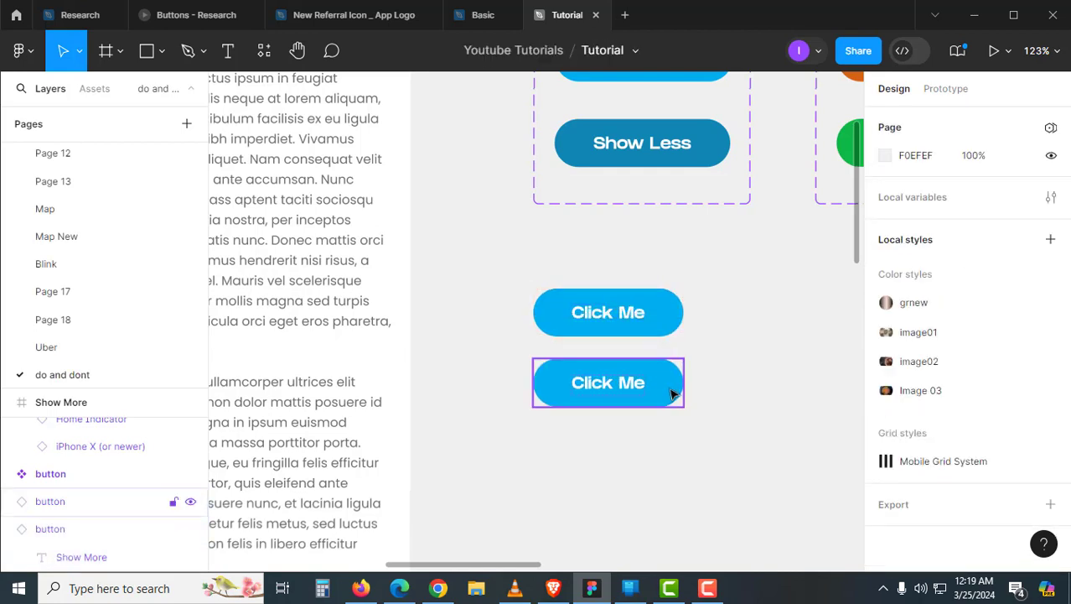
pyautogui.click(670, 394)
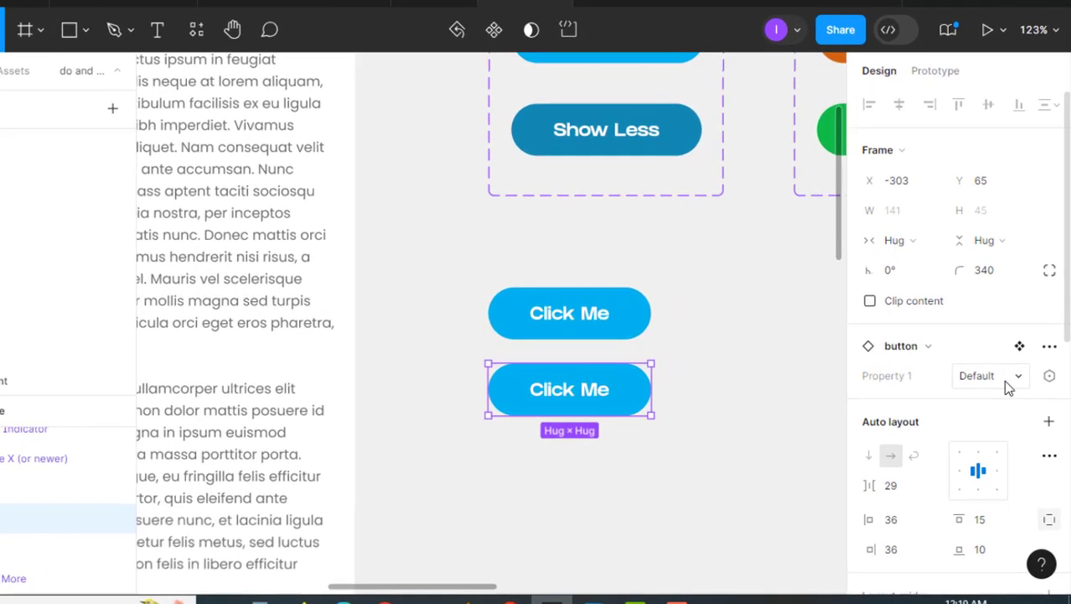
pyautogui.click(990, 369)
pyautogui.click(960, 434)
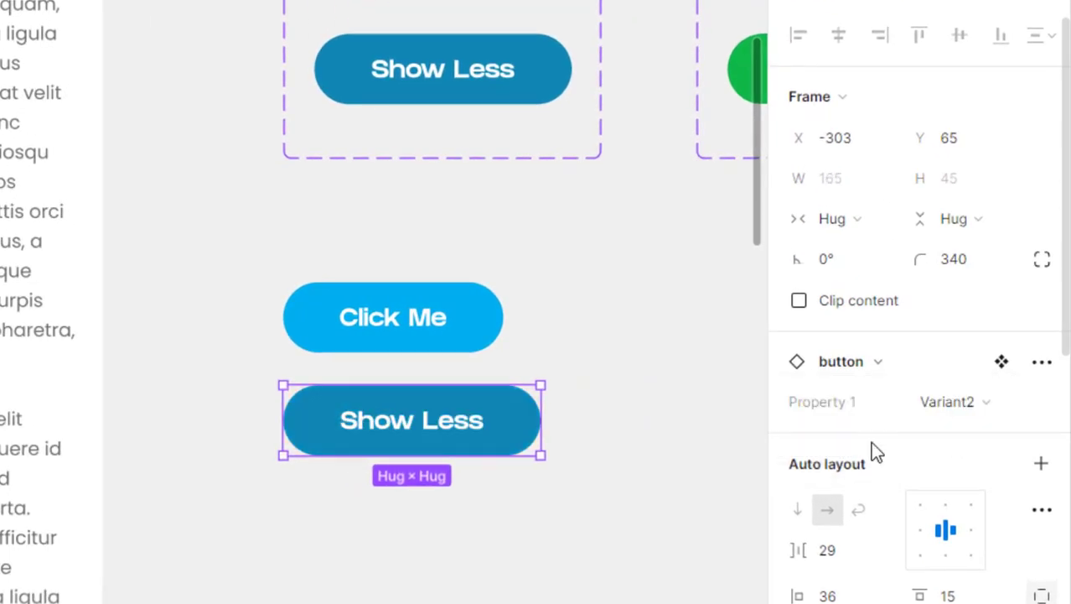
pyautogui.click(607, 486)
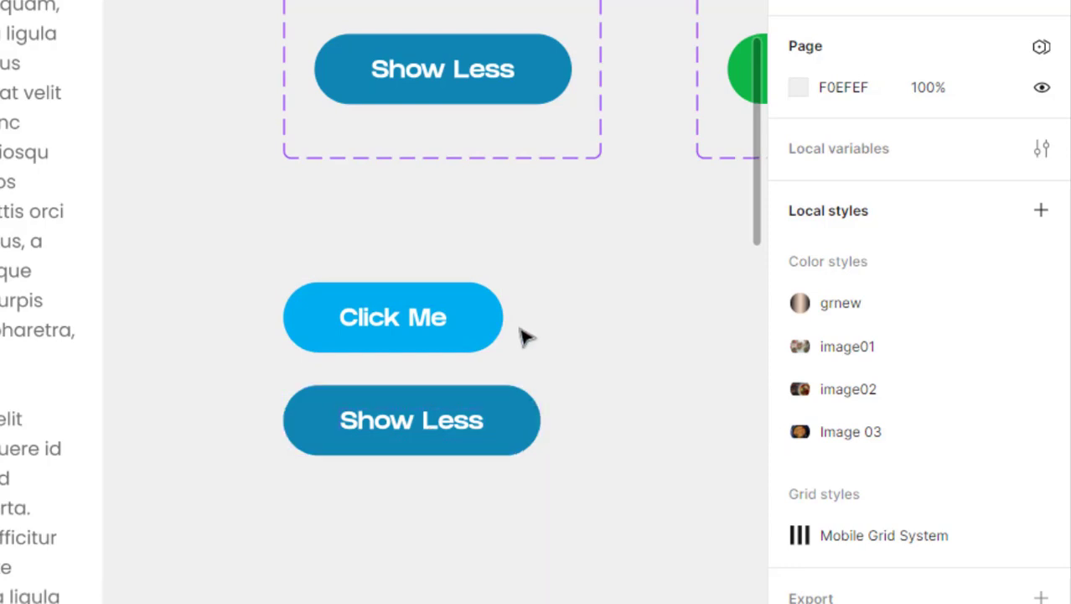
pyautogui.click(491, 332)
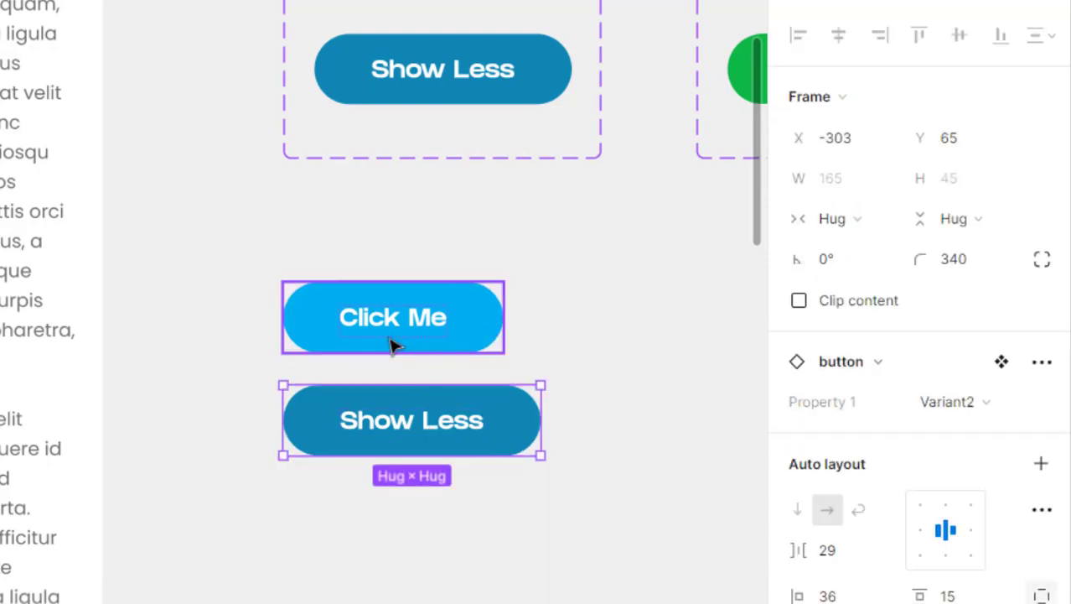
# Step: Place a copy of the orange Show More button below its set and relabel it 'Click Me'
pyautogui.click(617, 355)
pyautogui.moveTo(653, 331); pyautogui.dragTo(397, 431)
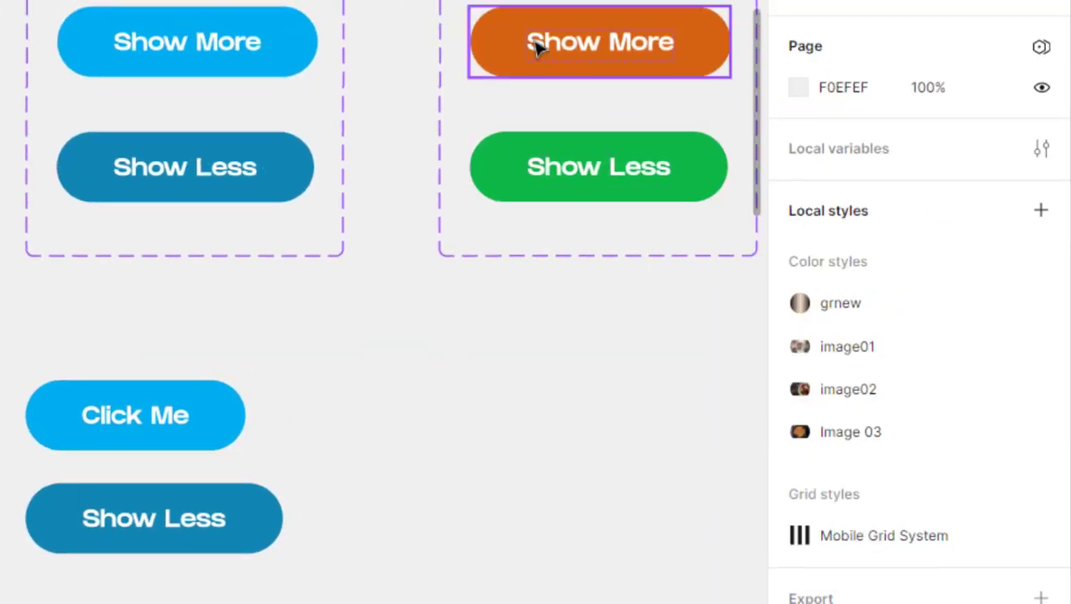
pyautogui.moveTo(531, 48)
pyautogui.mouseDown()
pyautogui.moveTo(509, 472)
pyautogui.moveTo(420, 472)
pyautogui.mouseUp()
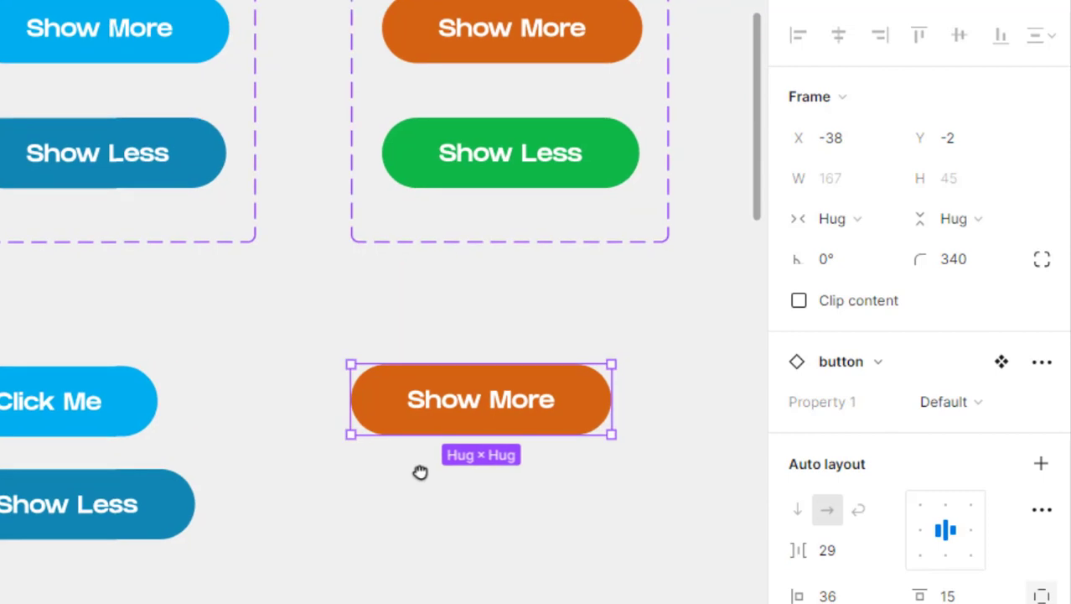
pyautogui.press('Escape')
pyautogui.click(494, 421)
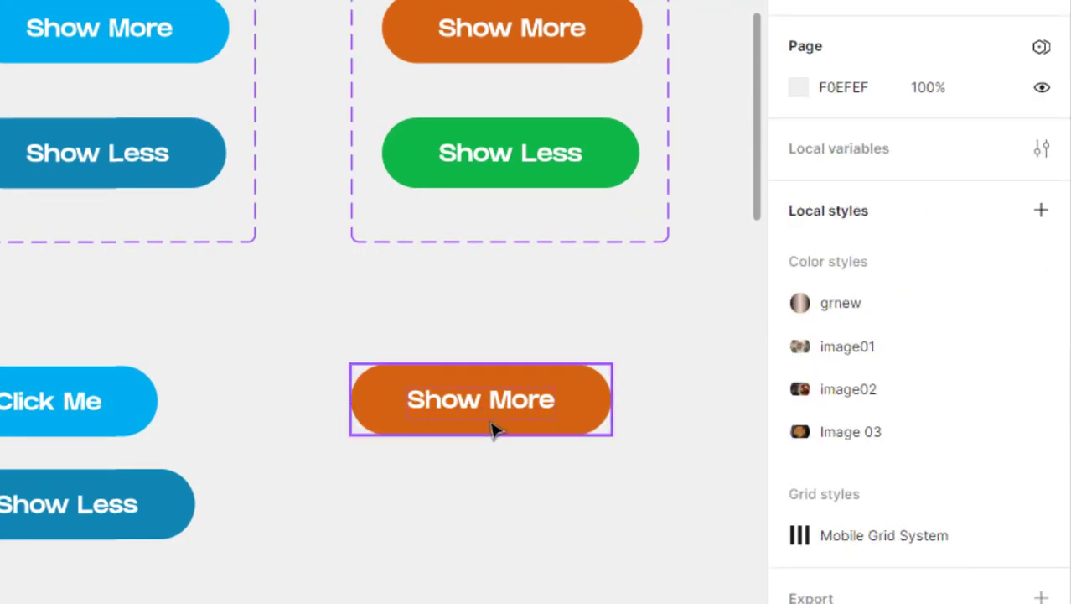
pyautogui.doubleClick(492, 415)
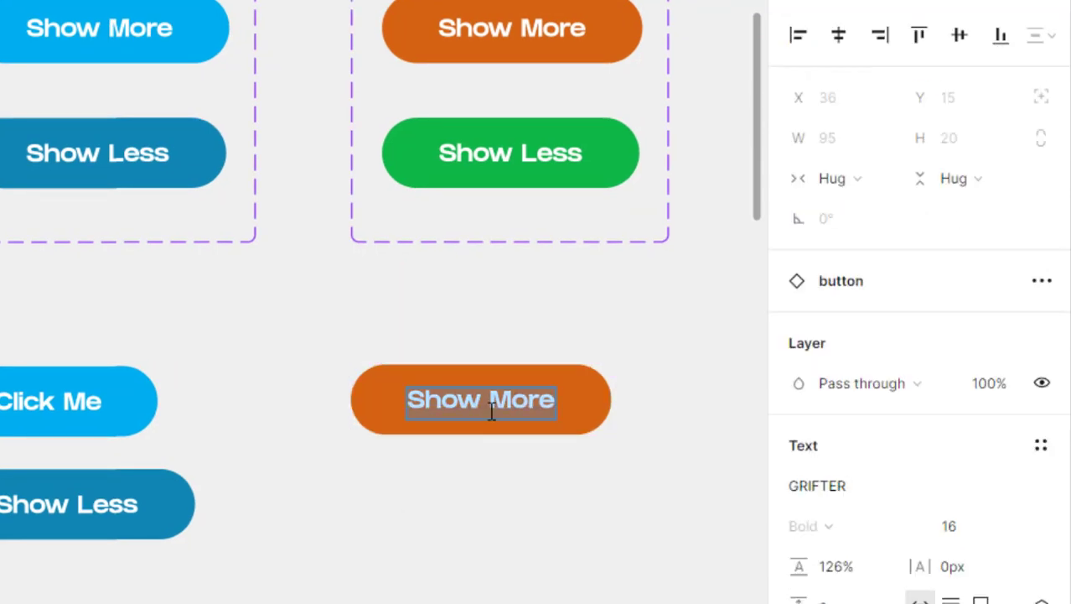
pyautogui.write('Click Me')
pyautogui.press('Escape')
pyautogui.click(463, 521)
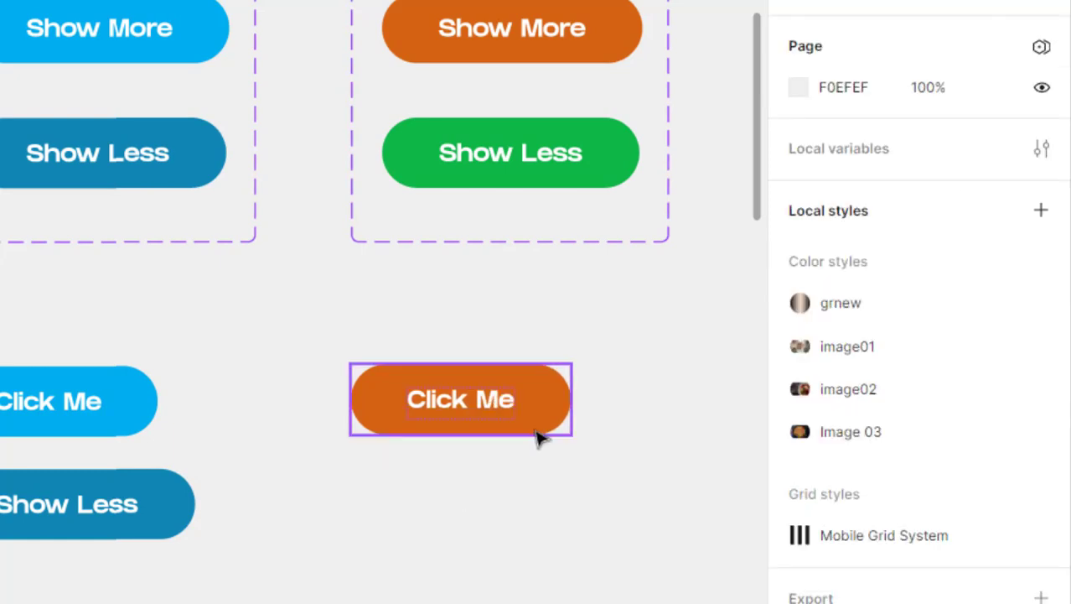
# Step: Duplicate the orange Click Me button below and switch the copy to green Variant2
pyautogui.moveTo(536, 409); pyautogui.dragTo(538, 498)
pyautogui.click(966, 406)
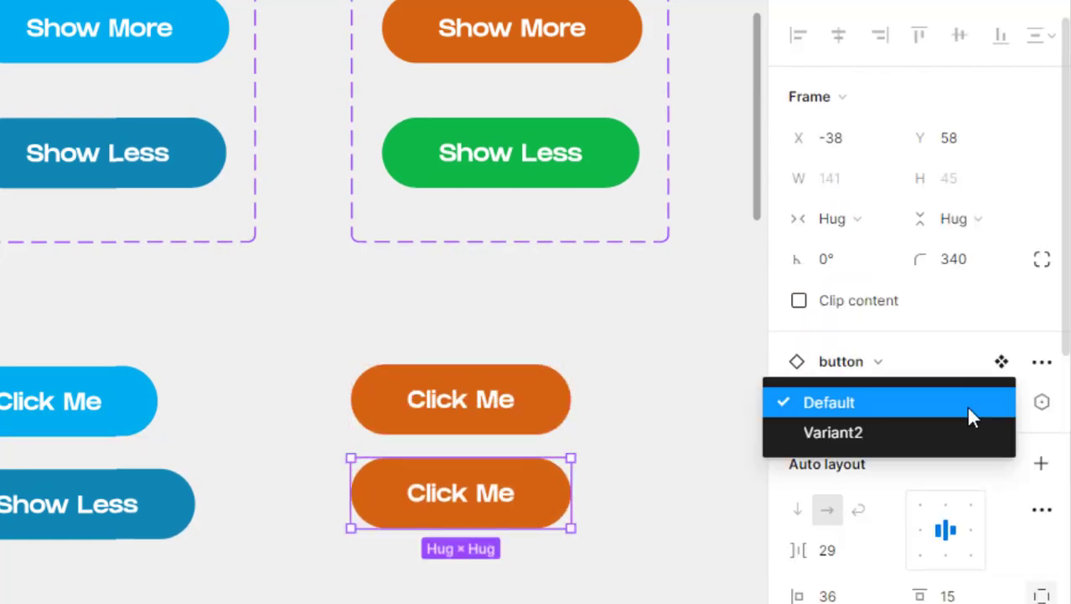
pyautogui.click(910, 431)
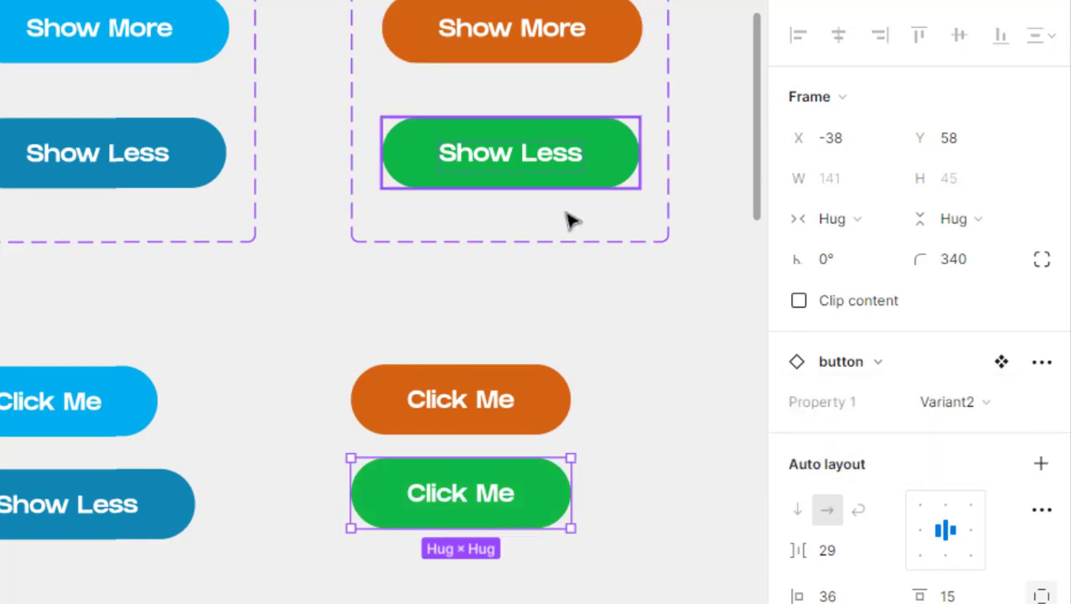
pyautogui.click(637, 392)
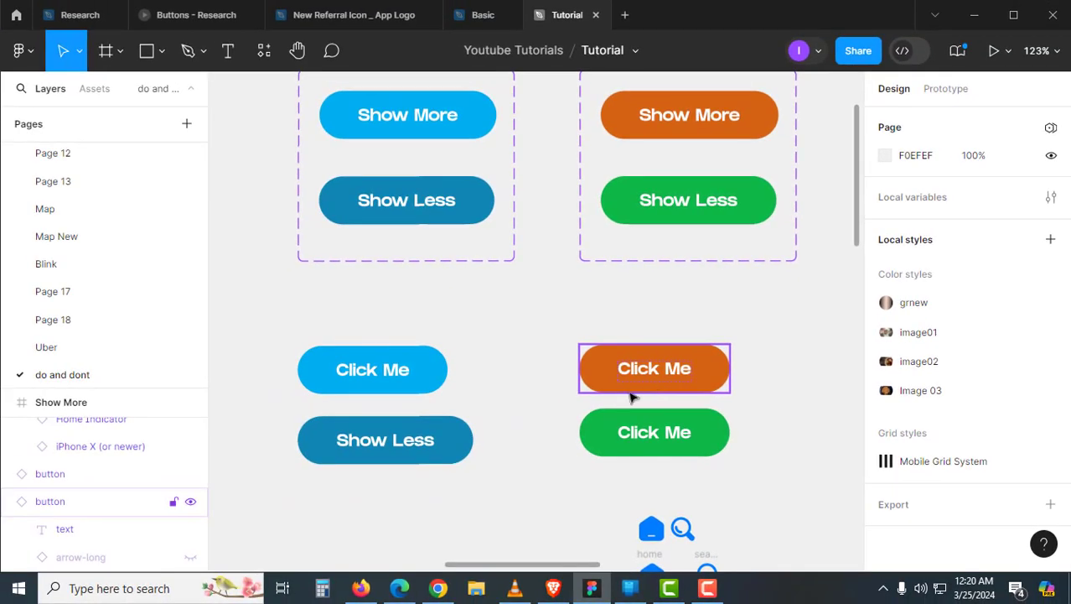
pyautogui.hscroll(-3, 629, 394)
pyautogui.hscroll(-3, 633, 397)
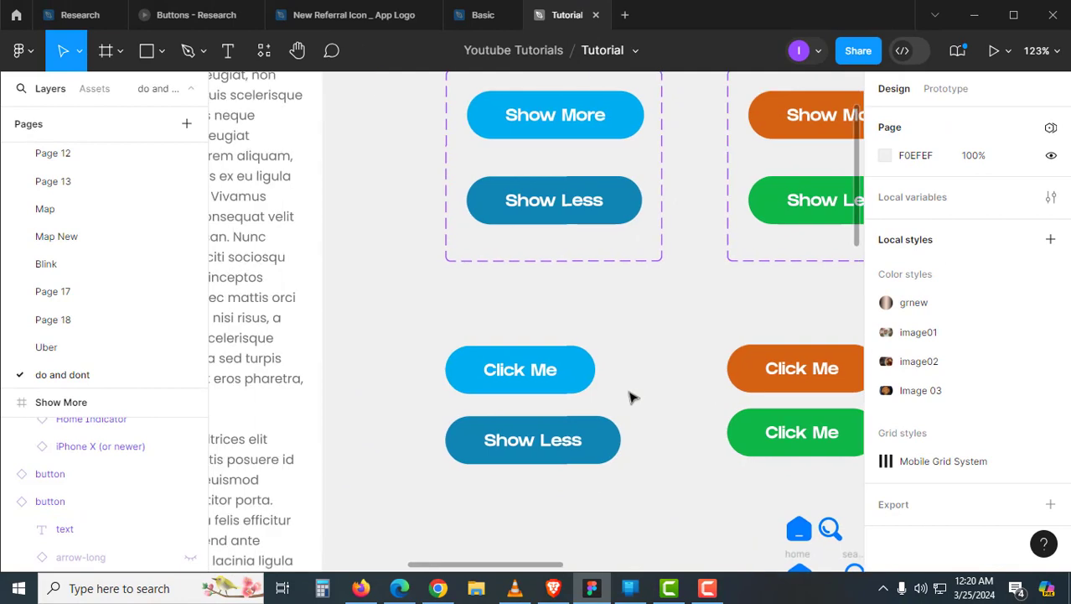
pyautogui.scroll(2, 633, 398)
pyautogui.scroll(1, 633, 397)
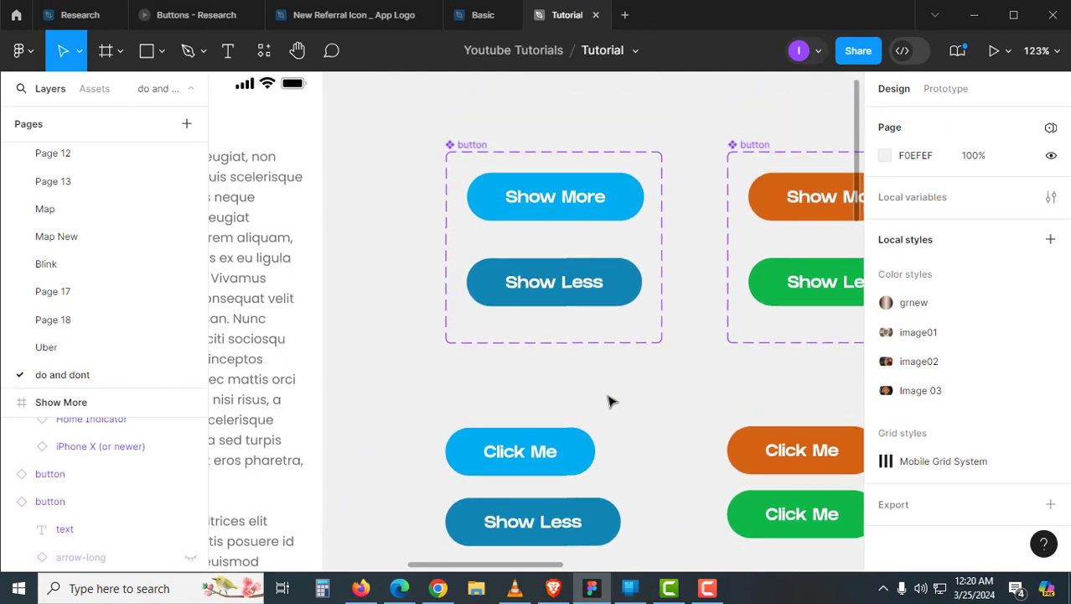
pyautogui.click(541, 199)
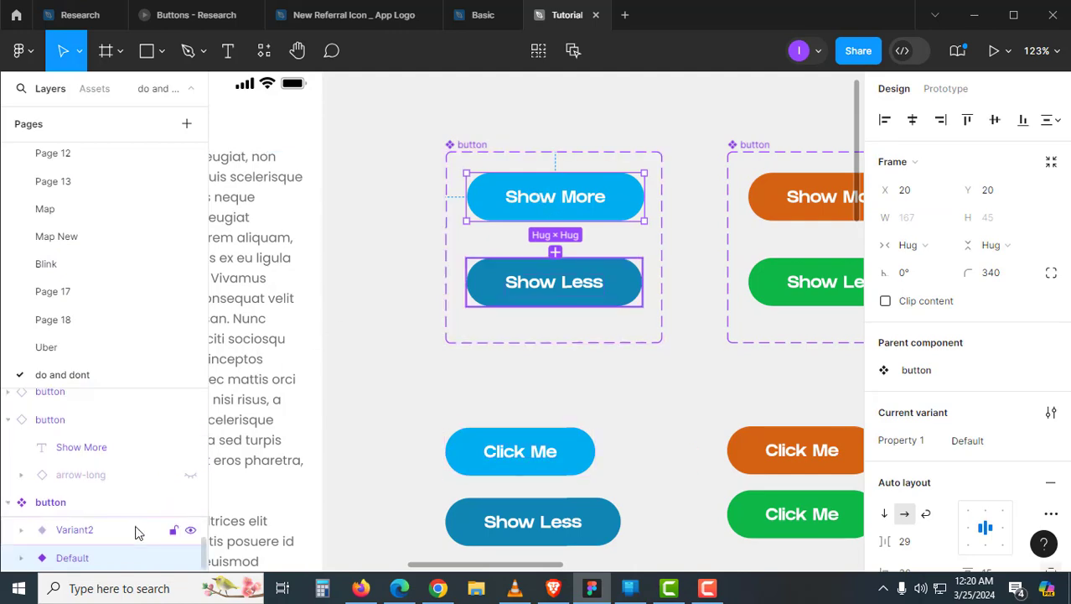
pyautogui.press('Escape')
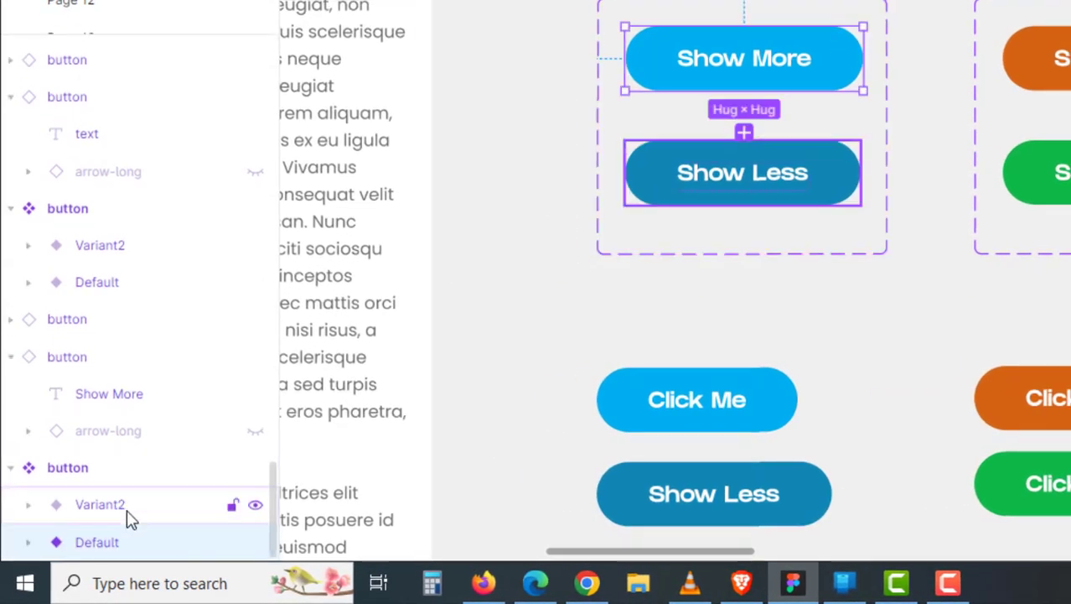
pyautogui.scroll(-1, 596, 275)
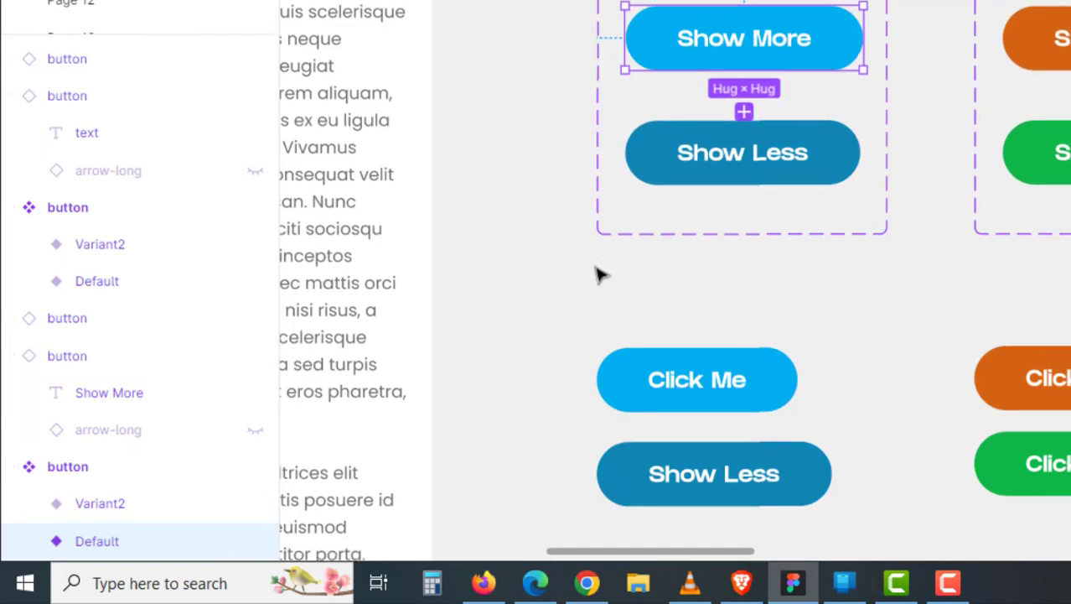
pyautogui.click(28, 541)
pyautogui.scroll(-2, 136, 521)
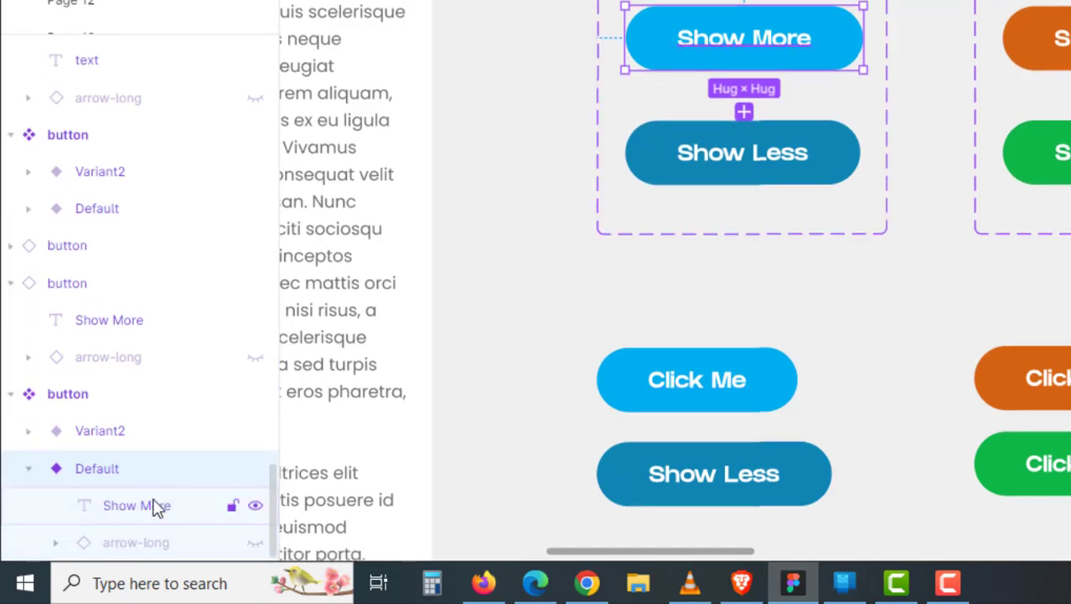
pyautogui.click(158, 508)
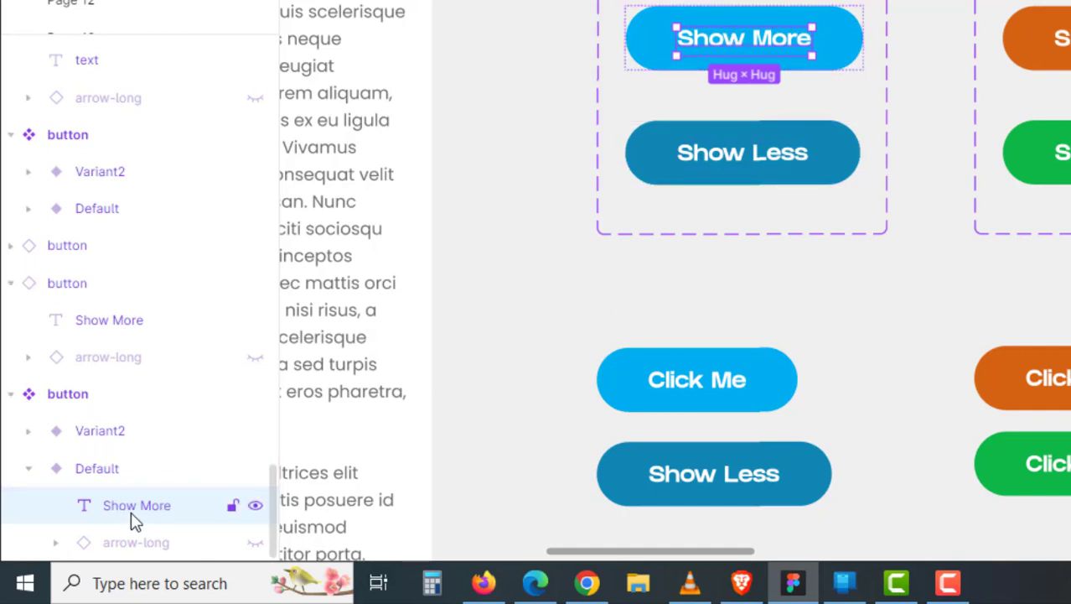
pyautogui.click(773, 162)
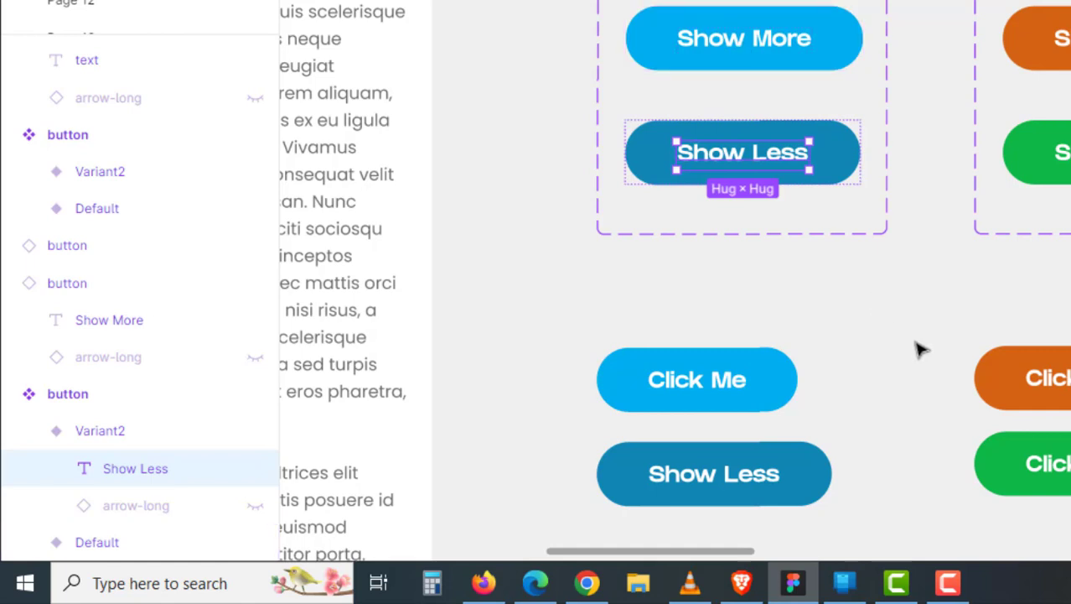
pyautogui.moveTo(916, 350); pyautogui.dragTo(833, 335)
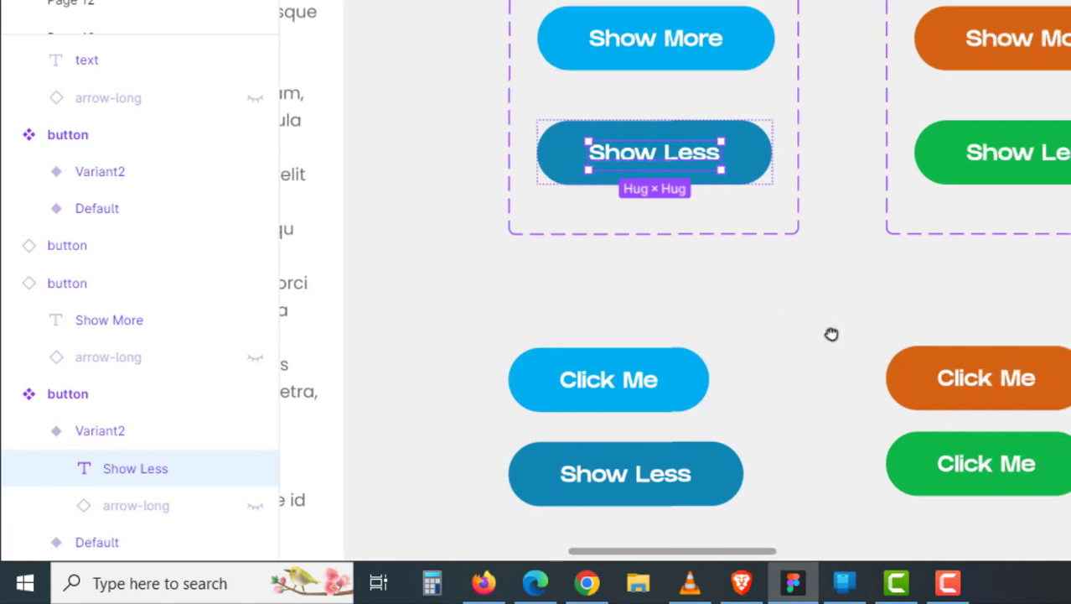
pyautogui.doubleClick(1014, 46)
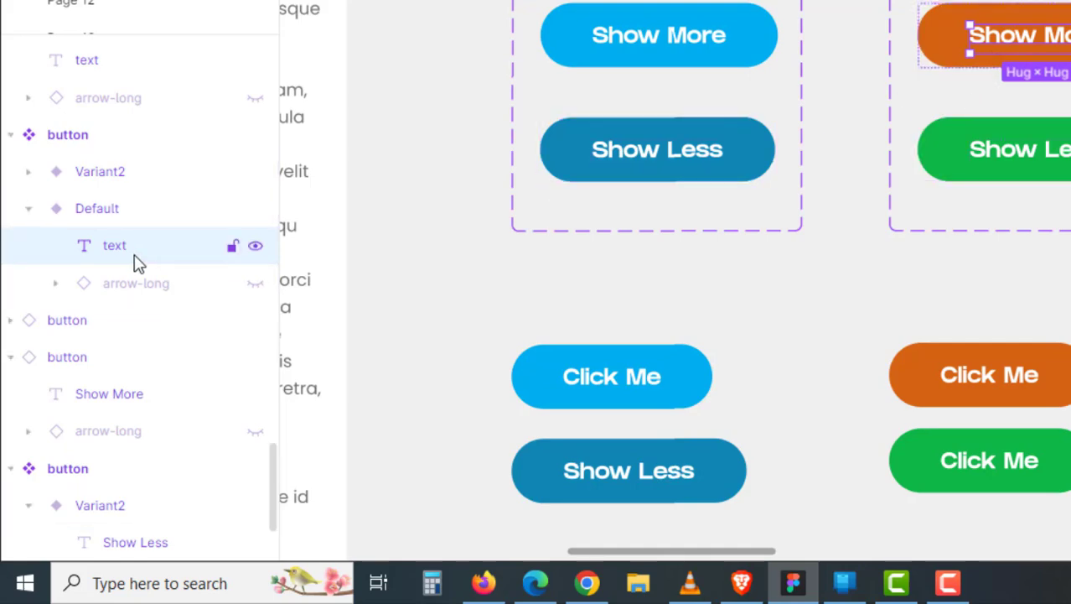
pyautogui.moveTo(113, 248)
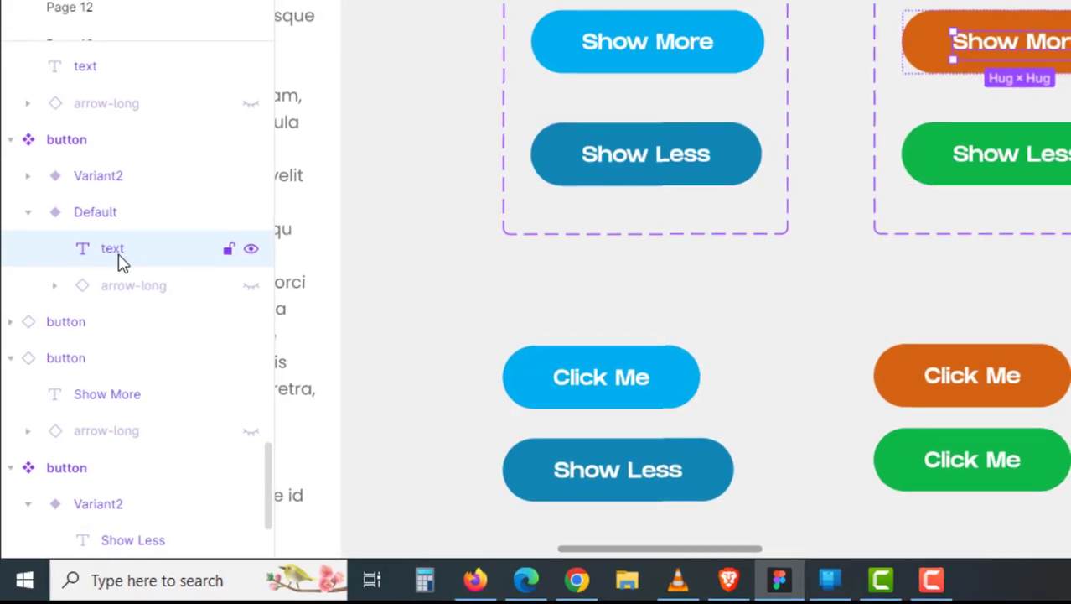
pyautogui.click(941, 191)
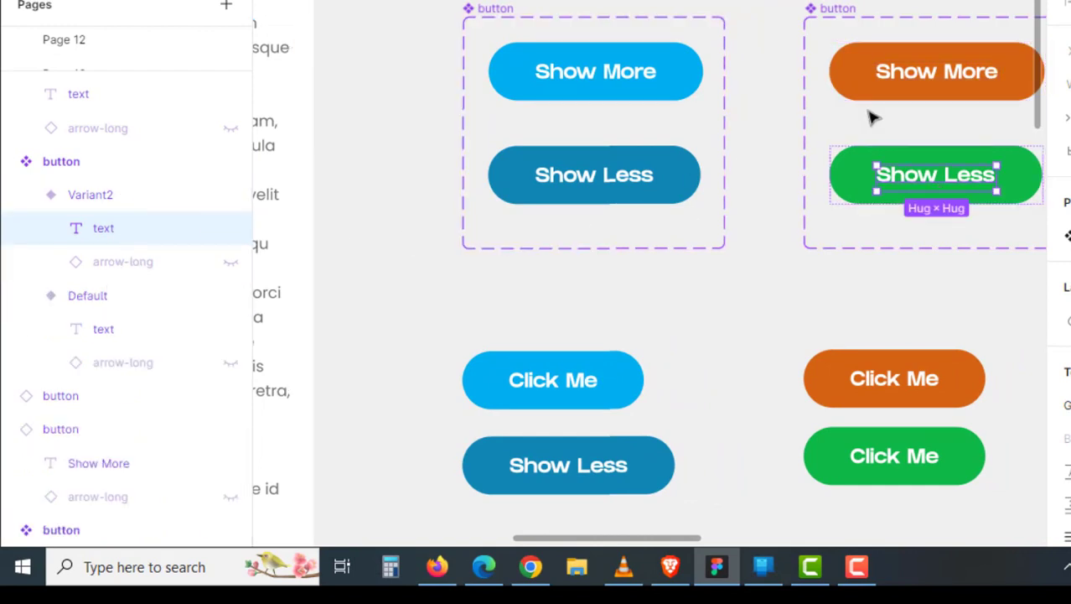
pyautogui.click(909, 80)
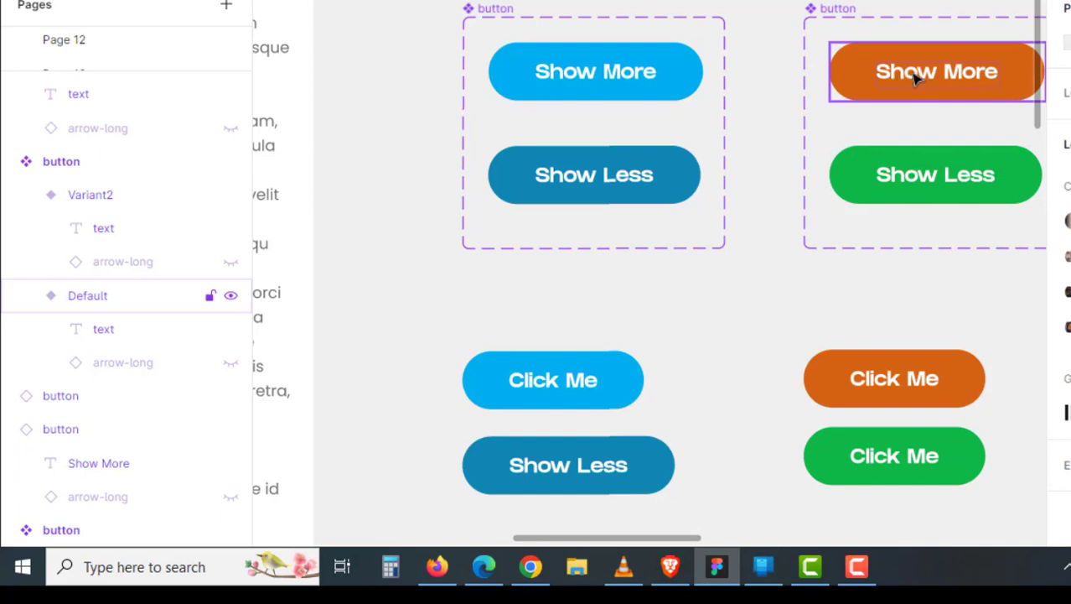
pyautogui.click(895, 125)
pyautogui.scroll(-2, 773, 338)
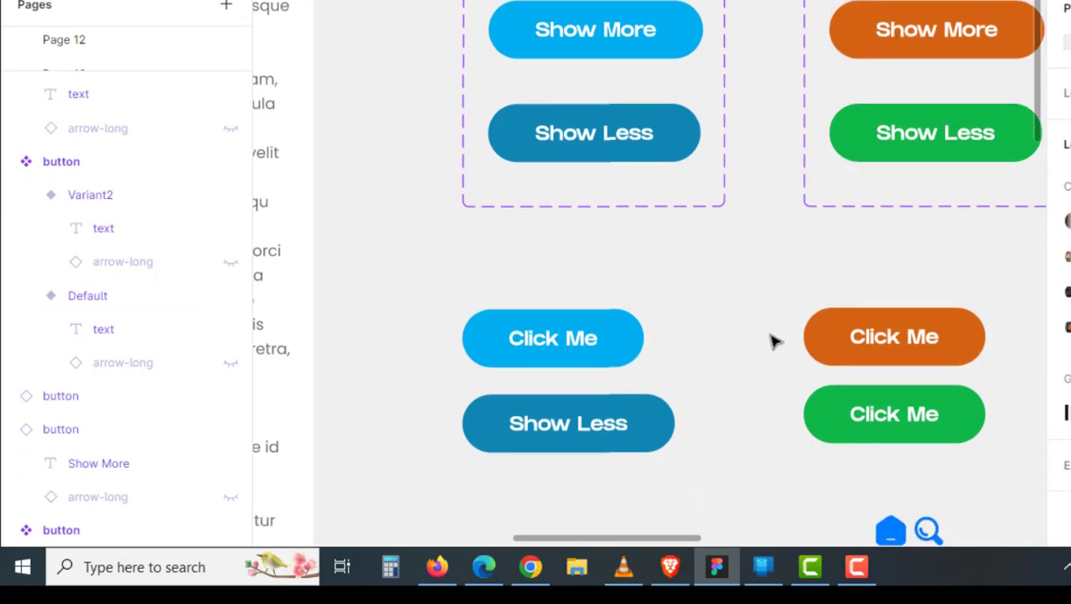
pyautogui.scroll(-1, 773, 339)
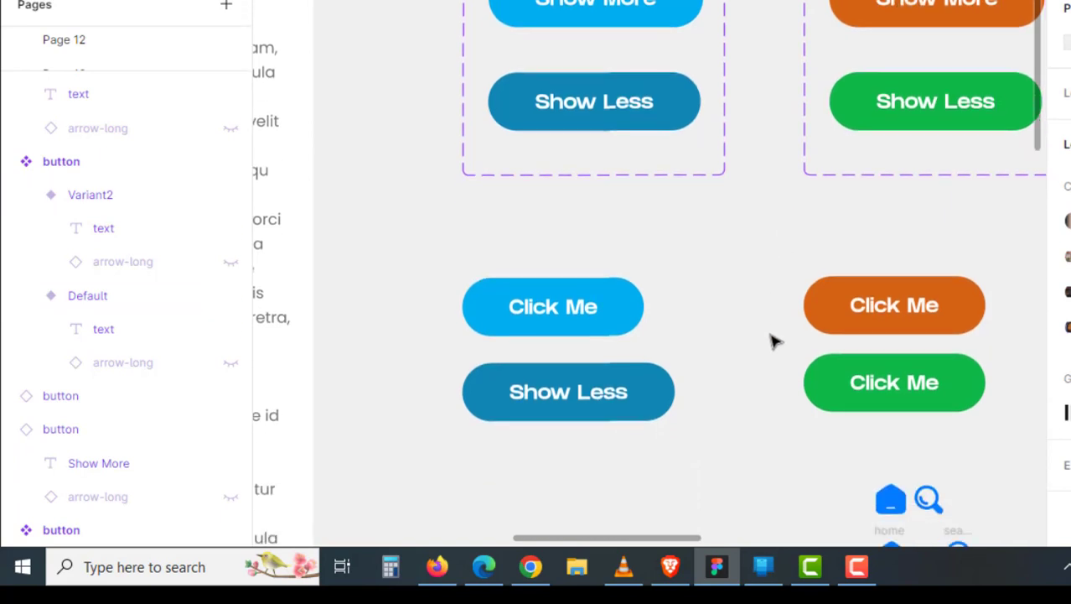
pyautogui.keyDown('ctrl'); pyautogui.click(939, 9); pyautogui.keyUp('ctrl')
pyautogui.keyDown('ctrl'); pyautogui.keyDown('shift'); pyautogui.click(931, 105); pyautogui.keyUp('shift'); pyautogui.keyUp('ctrl')
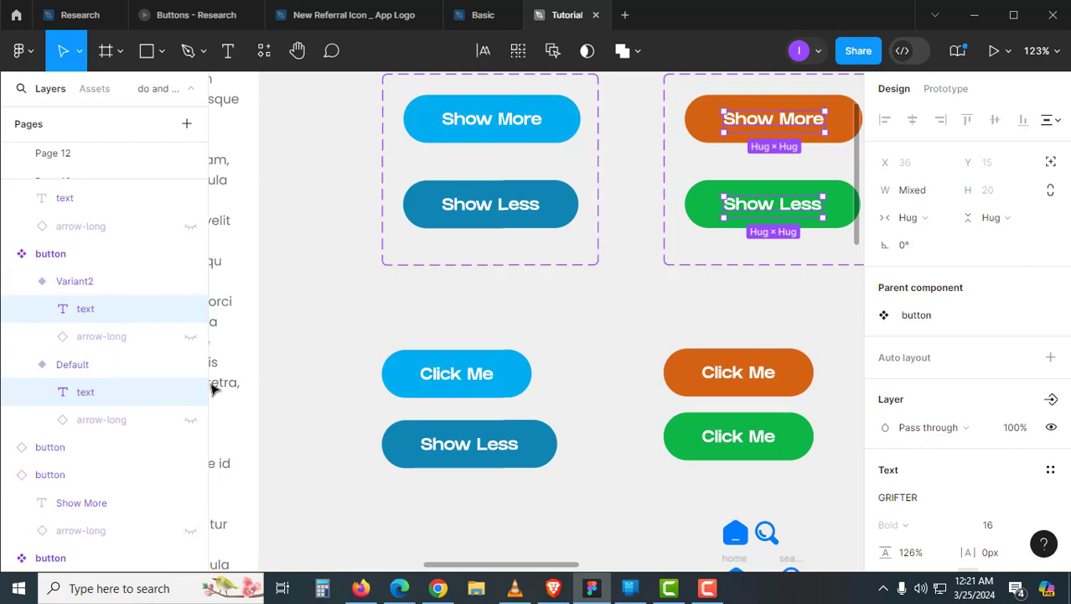
pyautogui.click(508, 338)
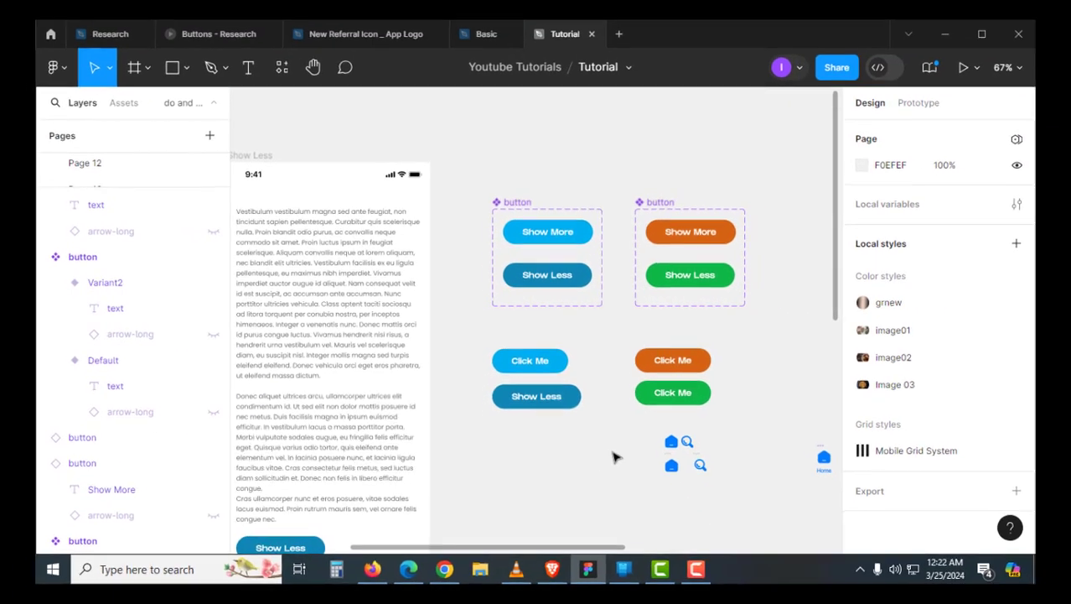
# Step: Zoom to the icon components and select the 28 × 28 home icon nested in 'icon and text'
pyautogui.scroll(-3, 452, 368)
pyautogui.hscroll(3, 454, 309)
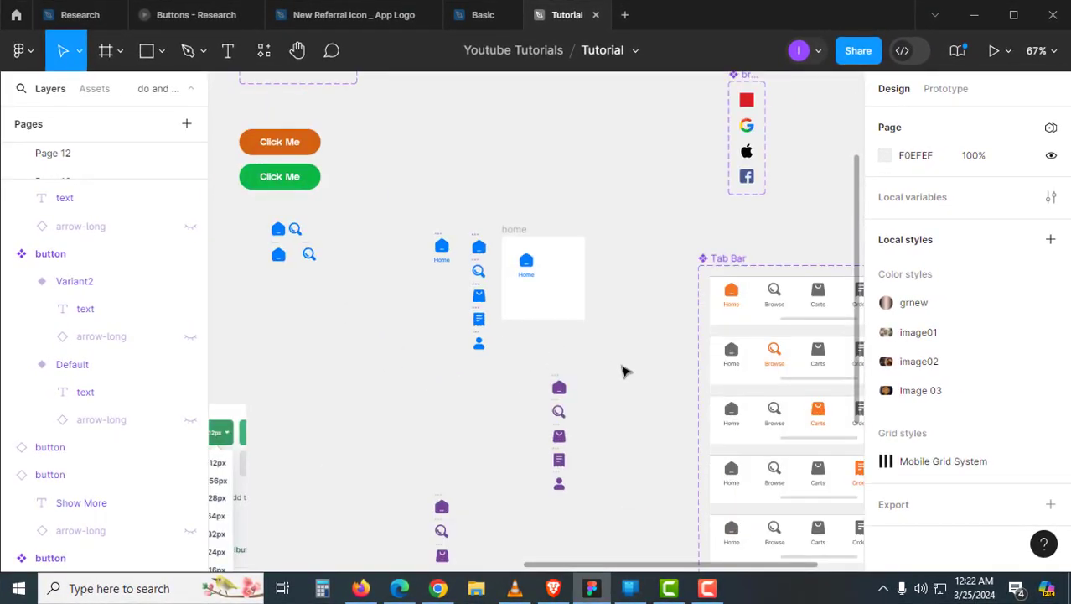
pyautogui.hscroll(2, 622, 371)
pyautogui.scroll(1, 545, 366)
pyautogui.scroll(2, 260, 317)
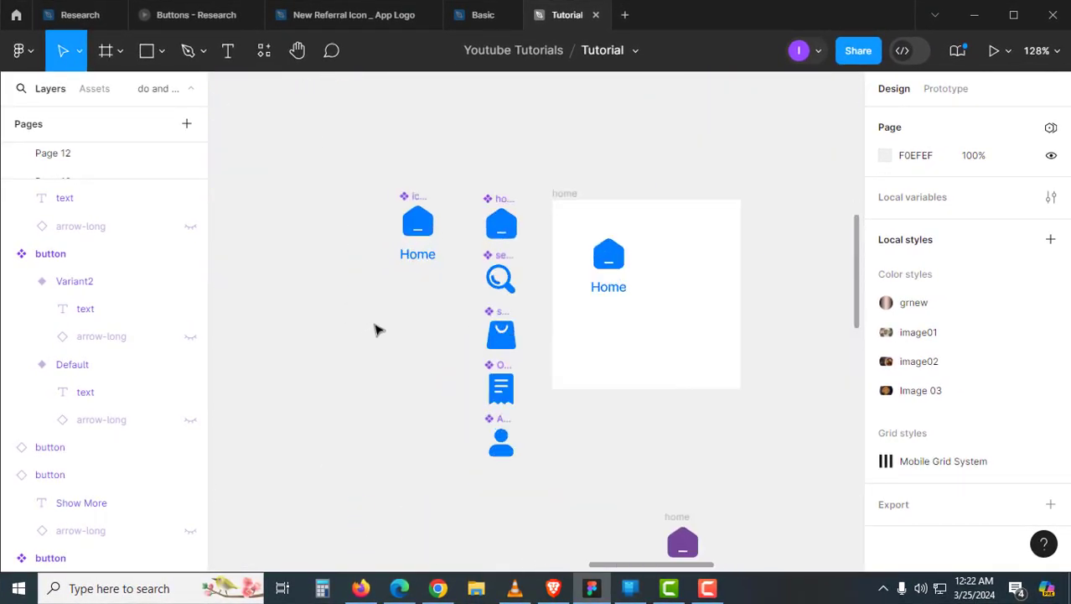
pyautogui.scroll(3, 375, 328)
pyautogui.scroll(1, 443, 314)
pyautogui.scroll(2, 485, 353)
pyautogui.scroll(1, 506, 419)
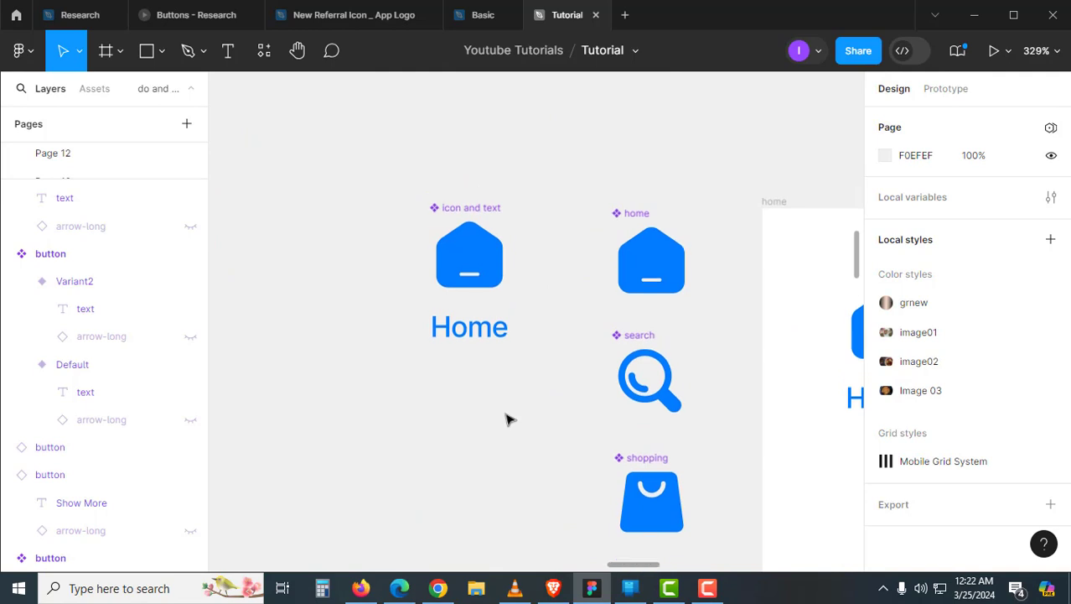
pyautogui.scroll(2, 502, 269)
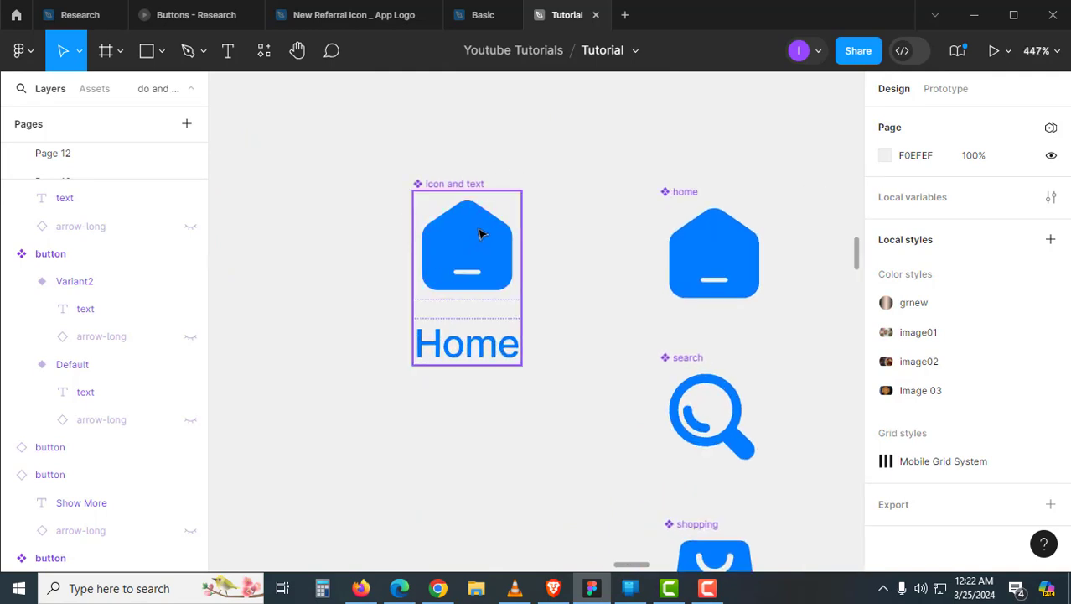
pyautogui.doubleClick(480, 234)
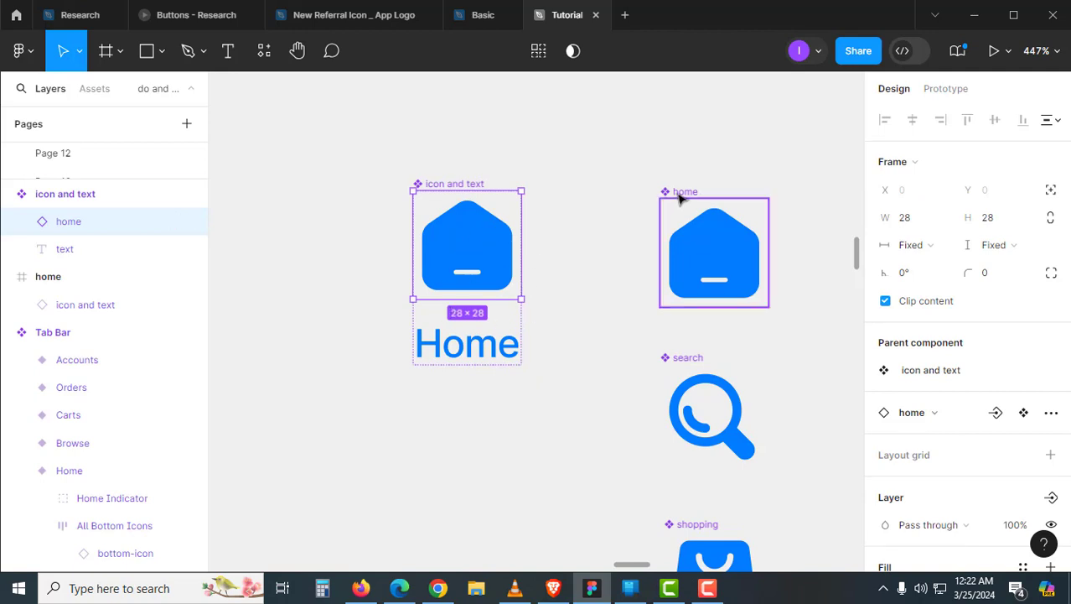
# Step: Swap the home icon nested in 'icon and text' for a copy of the home icon component
pyautogui.click(719, 274)
pyautogui.moveTo(742, 249); pyautogui.dragTo(535, 446)
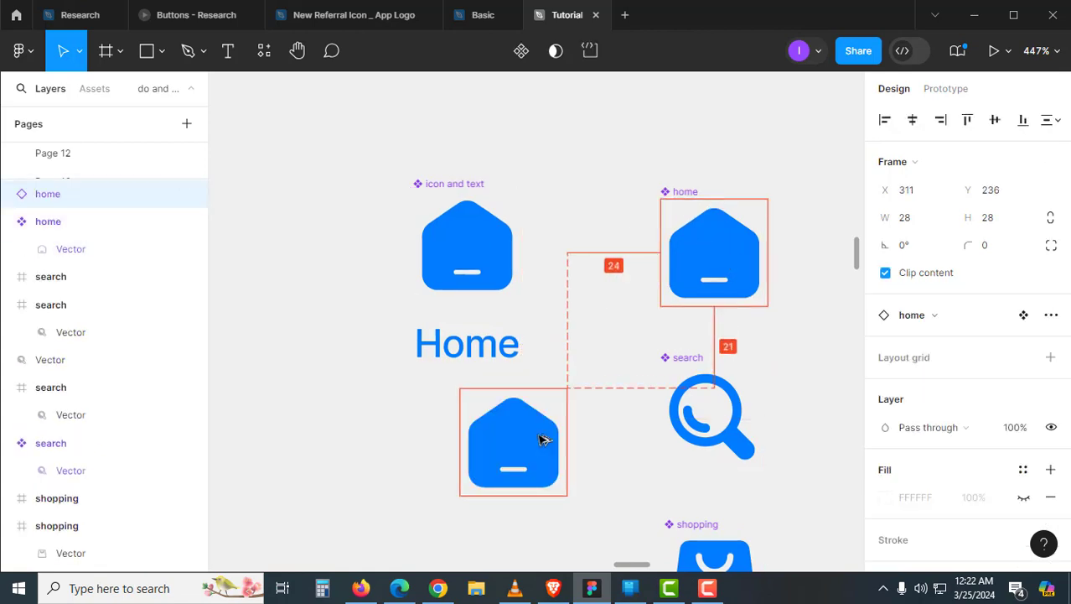
pyautogui.click(575, 335)
pyautogui.click(535, 443)
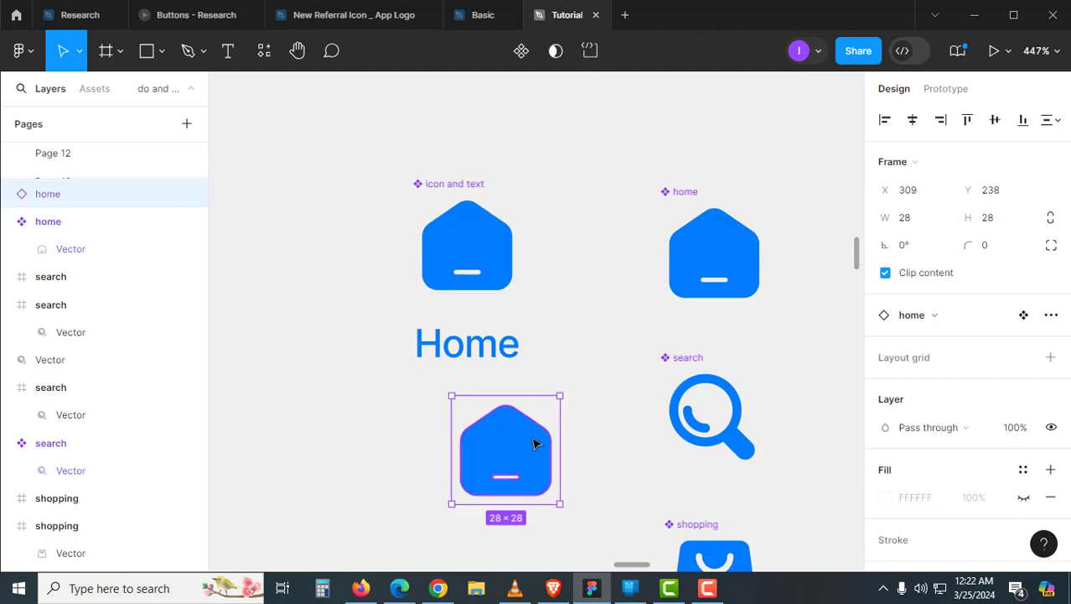
pyautogui.press('Delete')
pyautogui.click(501, 276)
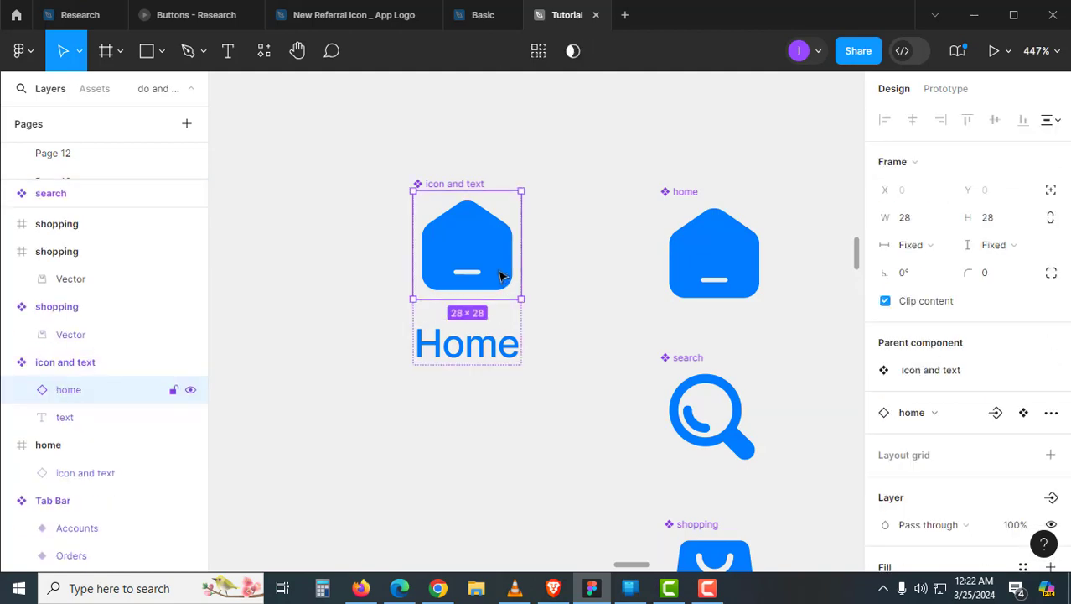
pyautogui.rightClick(502, 273)
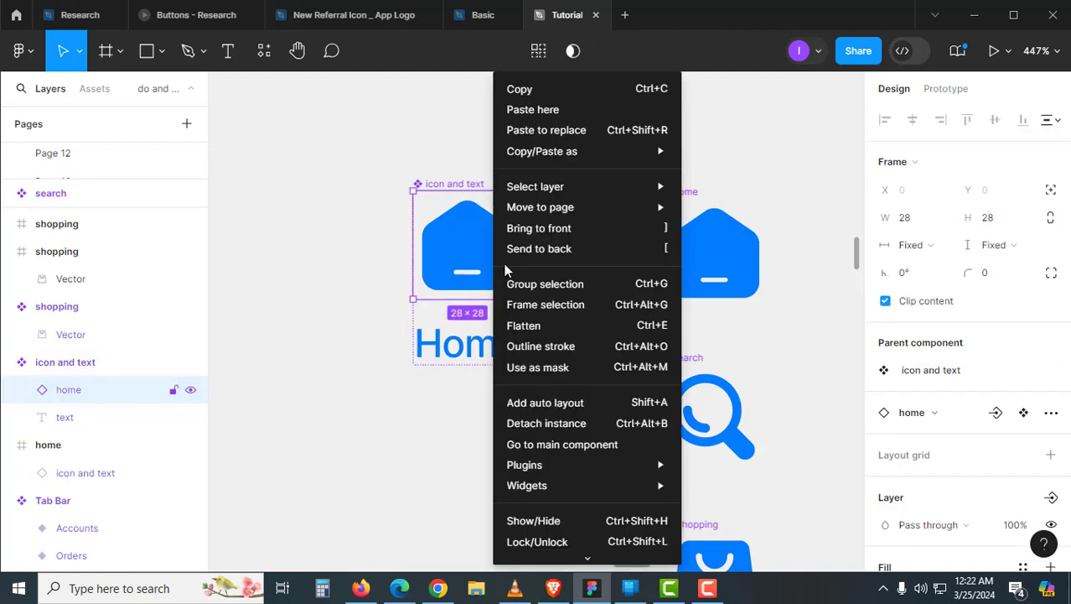
pyautogui.click(570, 136)
pyautogui.click(598, 228)
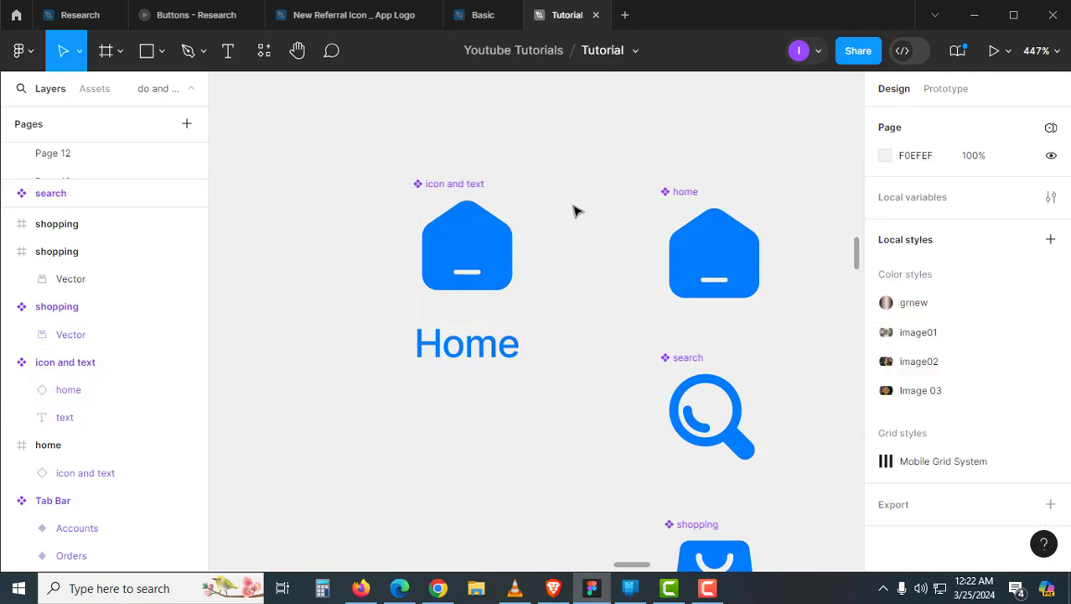
pyautogui.click(467, 183)
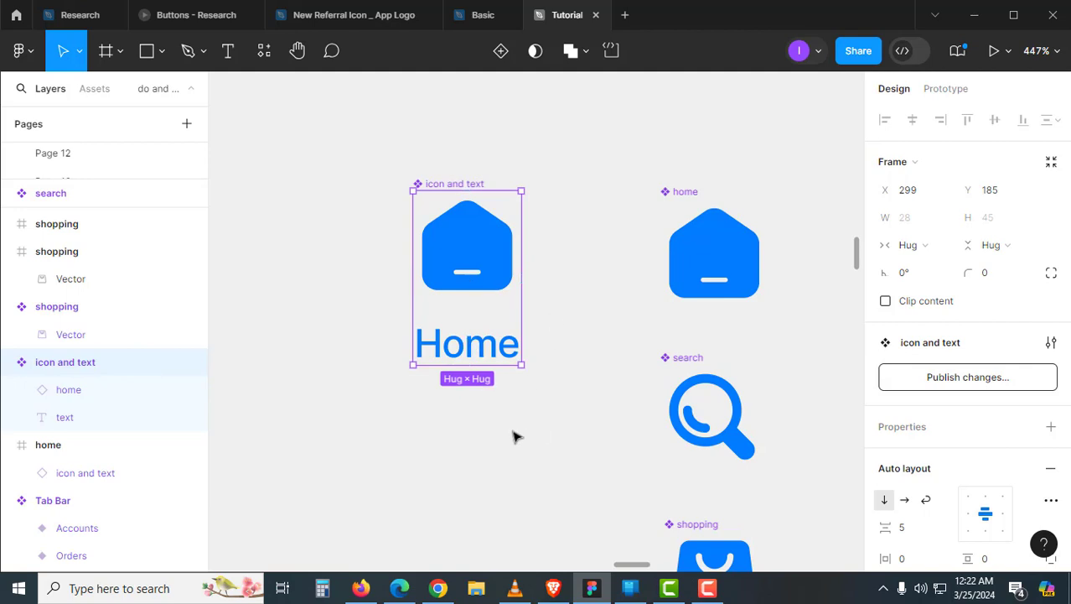
# Step: Replace the home frame's old instance with a pasted 'icon and text' instance at X 41, Y 18
pyautogui.scroll(1, 505, 427)
pyautogui.scroll(-2, 505, 428)
pyautogui.click(722, 298)
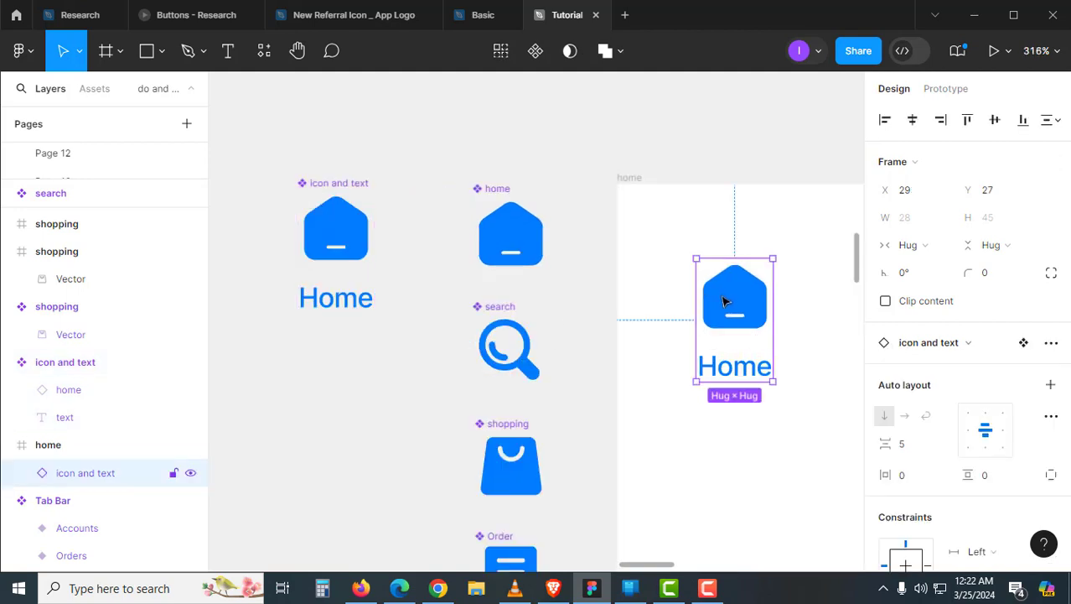
pyautogui.press('Delete')
pyautogui.click(359, 222)
pyautogui.moveTo(529, 282)
pyautogui.mouseDown()
pyautogui.moveTo(472, 291)
pyautogui.moveTo(346, 280)
pyautogui.mouseUp()
pyautogui.click(464, 175)
pyautogui.hotkey('ctrl', 'v')
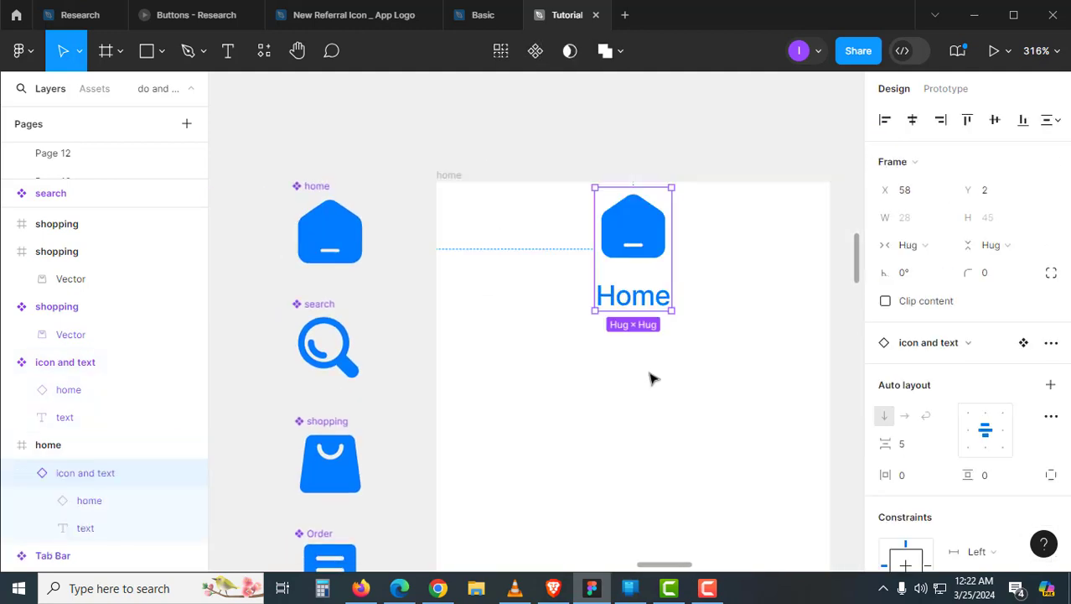
pyautogui.click(668, 136)
pyautogui.moveTo(641, 232)
pyautogui.mouseDown()
pyautogui.moveTo(607, 274)
pyautogui.moveTo(693, 264)
pyautogui.mouseUp()
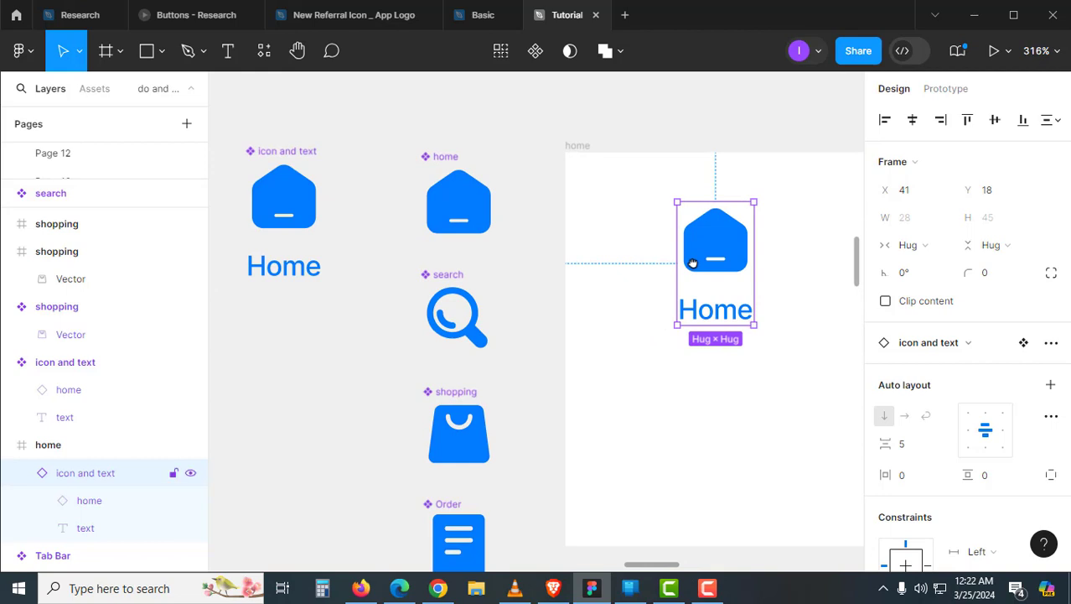
# Step: Swap the nested home icon for the search component, found by searching 'sear'
pyautogui.click(618, 274)
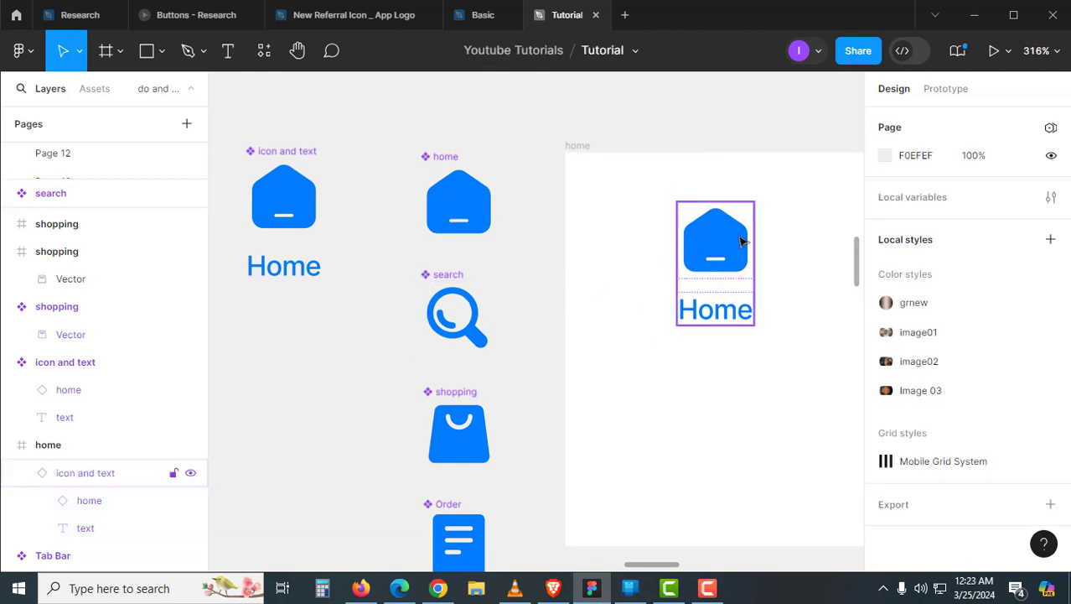
pyautogui.doubleClick(734, 242)
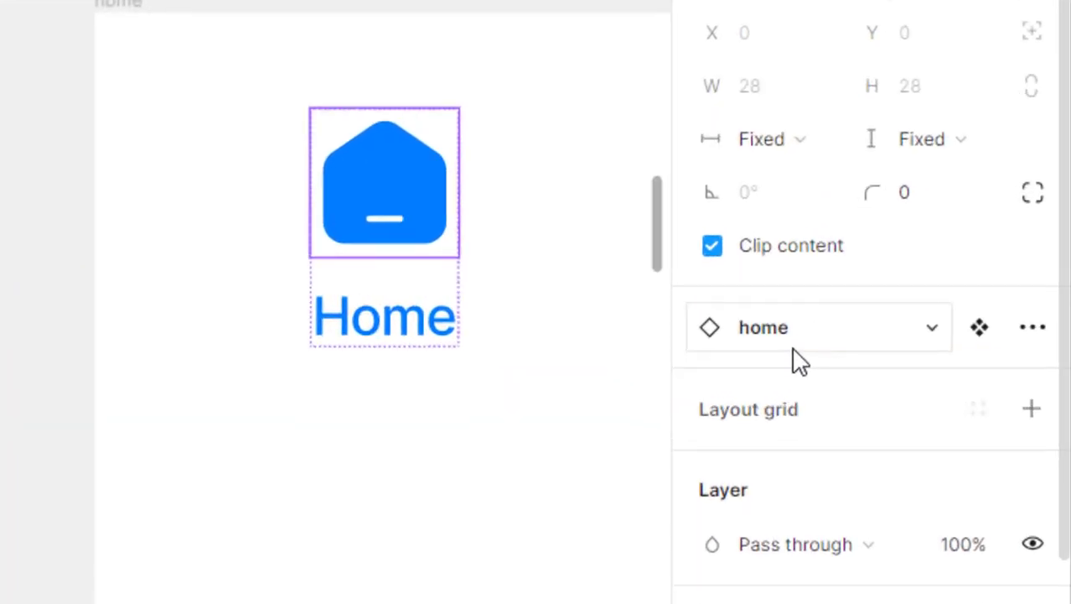
pyautogui.click(766, 342)
pyautogui.write('sear')
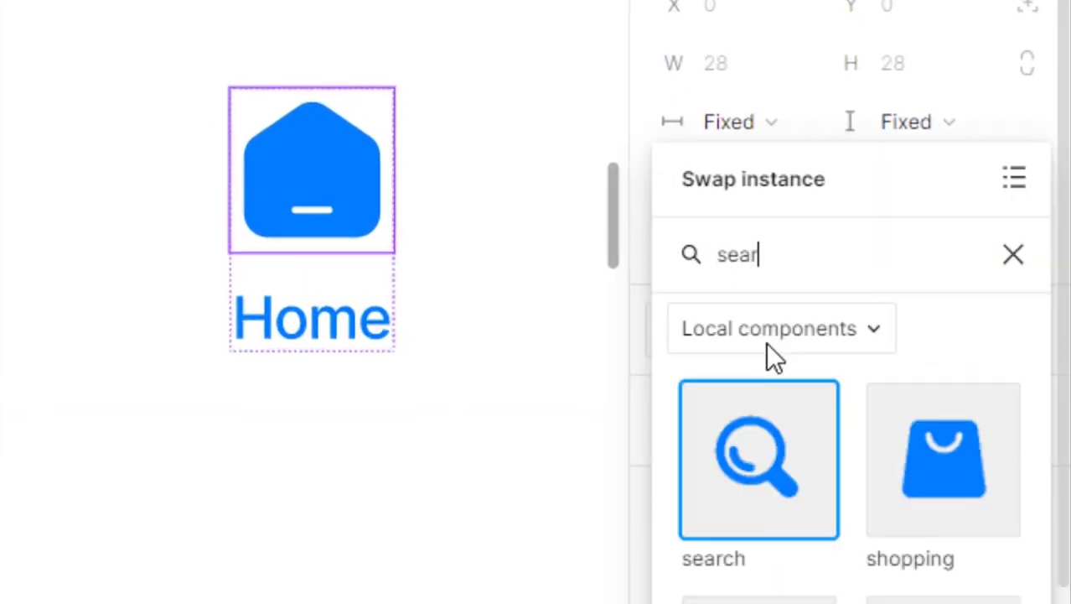
pyautogui.click(711, 415)
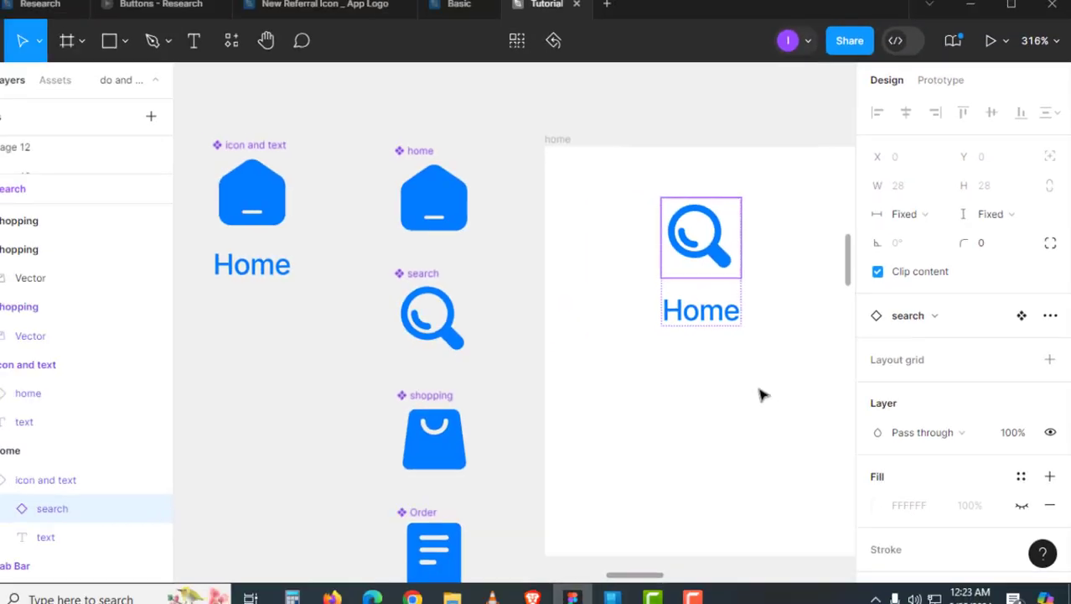
# Step: Check the updated icon-and-text instance, then select the original icon and text component
pyautogui.moveTo(708, 387); pyautogui.dragTo(714, 339)
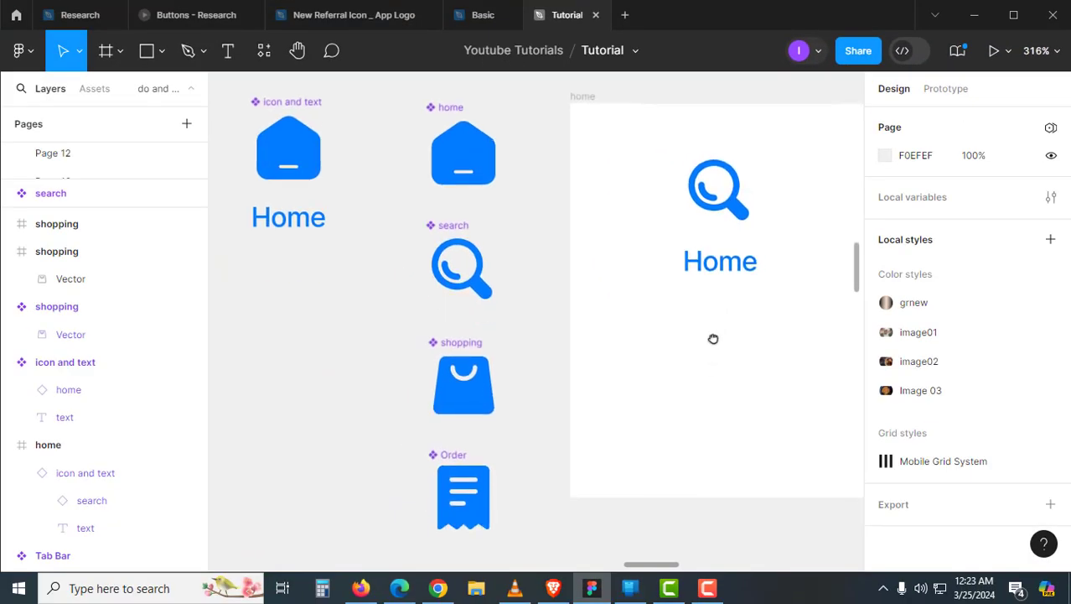
pyautogui.scroll(-2, 714, 339)
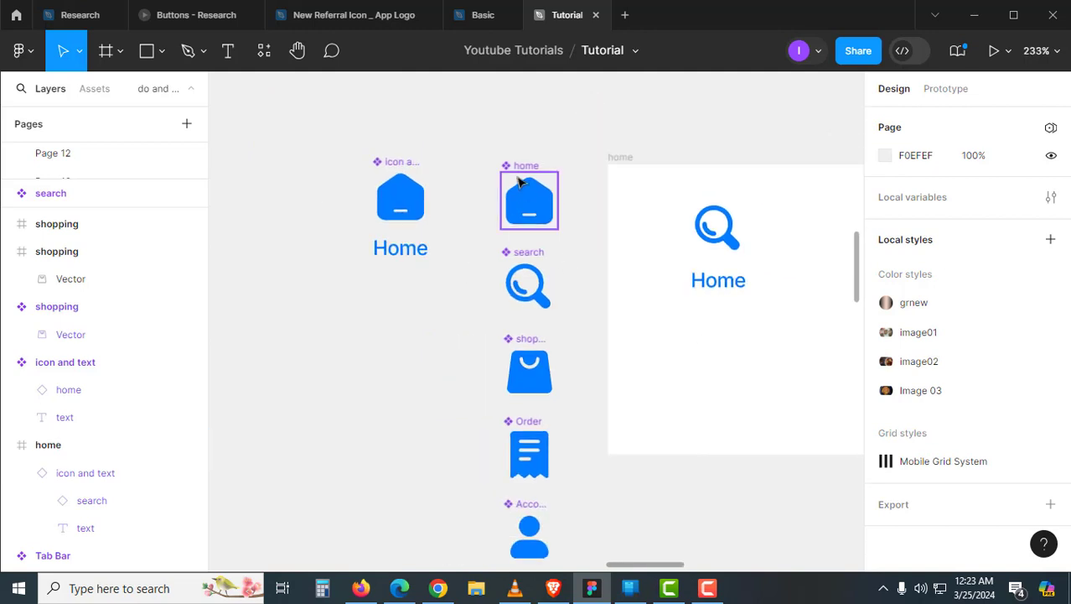
pyautogui.click(720, 277)
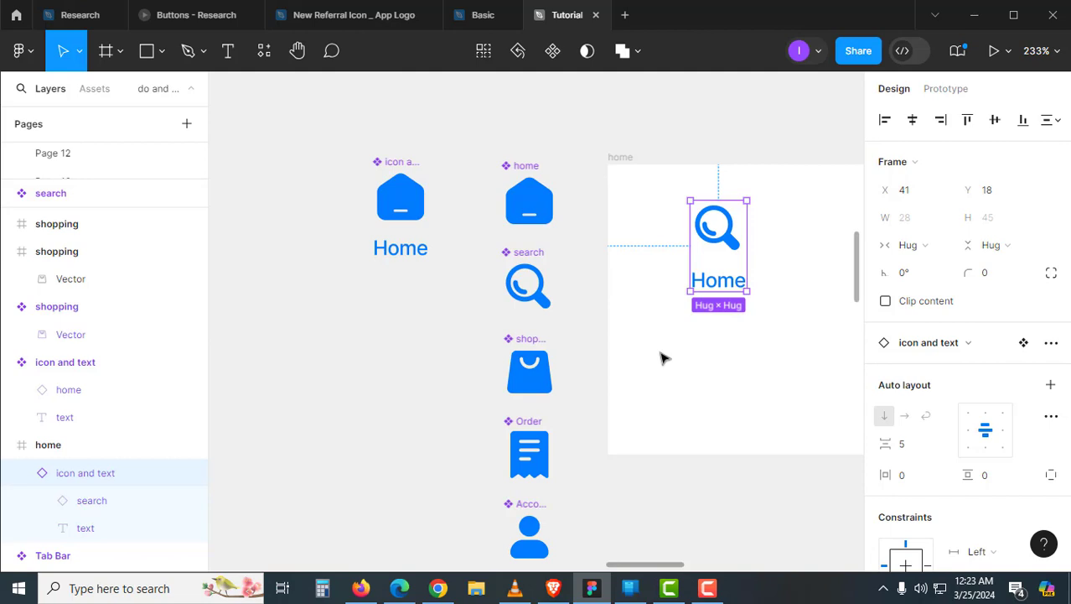
pyautogui.scroll(-2, 662, 359)
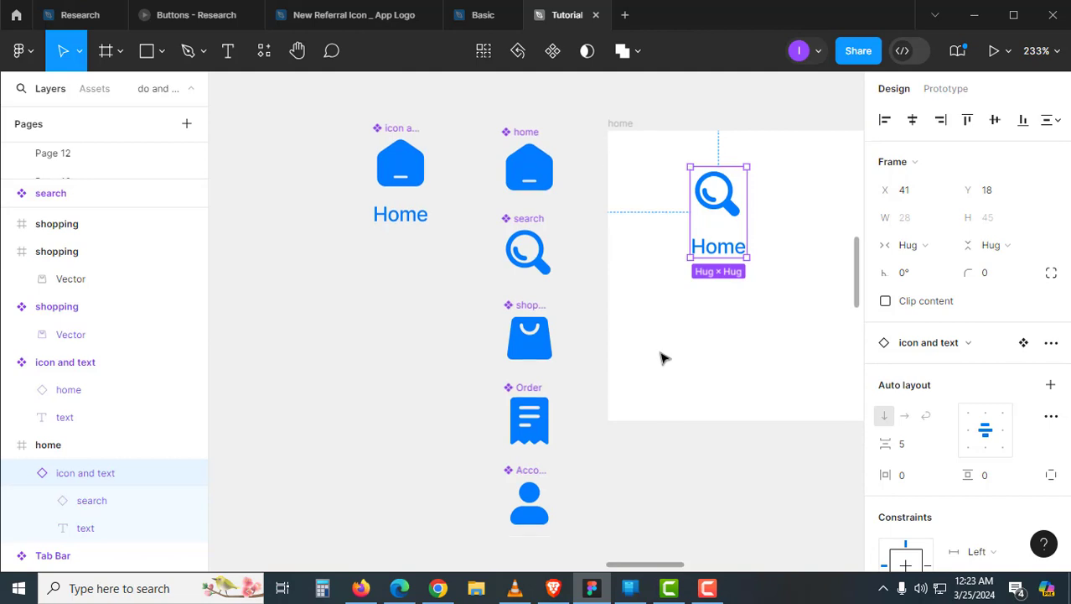
pyautogui.click(390, 138)
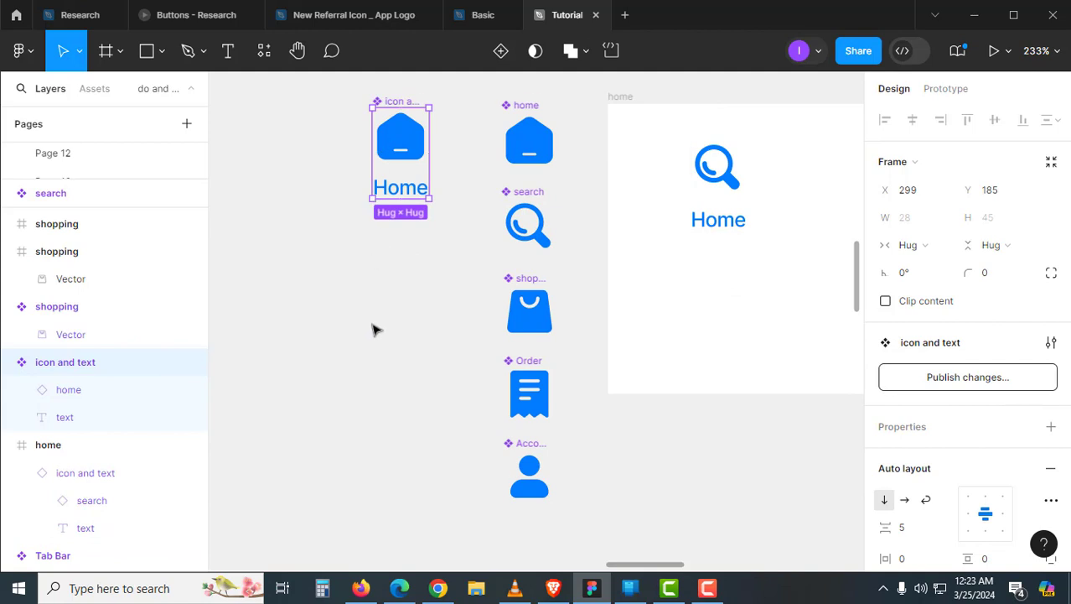
# Step: Select all five purple icon frames: home, search, shopping, order and account
pyautogui.scroll(-3, 373, 330)
pyautogui.scroll(-2, 577, 438)
pyautogui.scroll(-2, 715, 316)
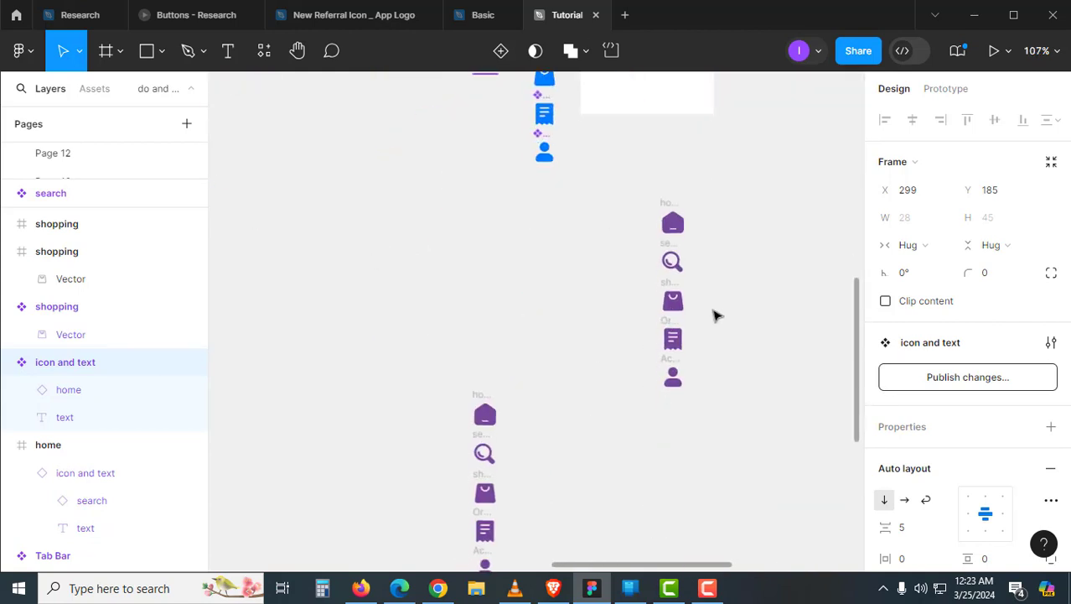
pyautogui.scroll(3, 715, 315)
pyautogui.scroll(2, 713, 302)
pyautogui.scroll(2, 710, 296)
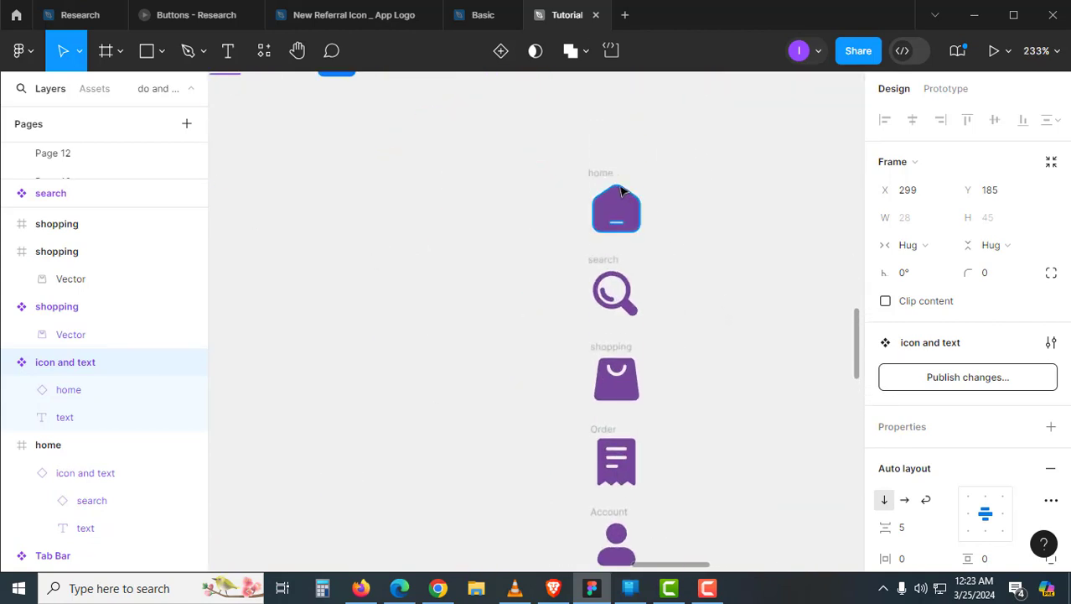
pyautogui.moveTo(601, 172); pyautogui.dragTo(513, 255)
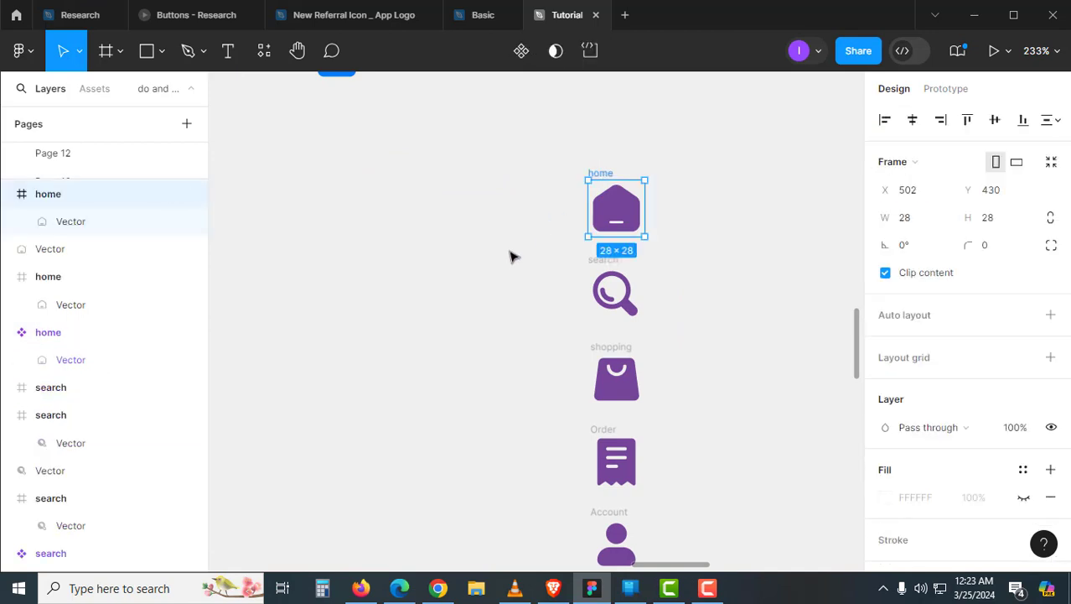
pyautogui.scroll(-1, 510, 259)
pyautogui.scroll(-2, 513, 267)
pyautogui.scroll(-1, 524, 243)
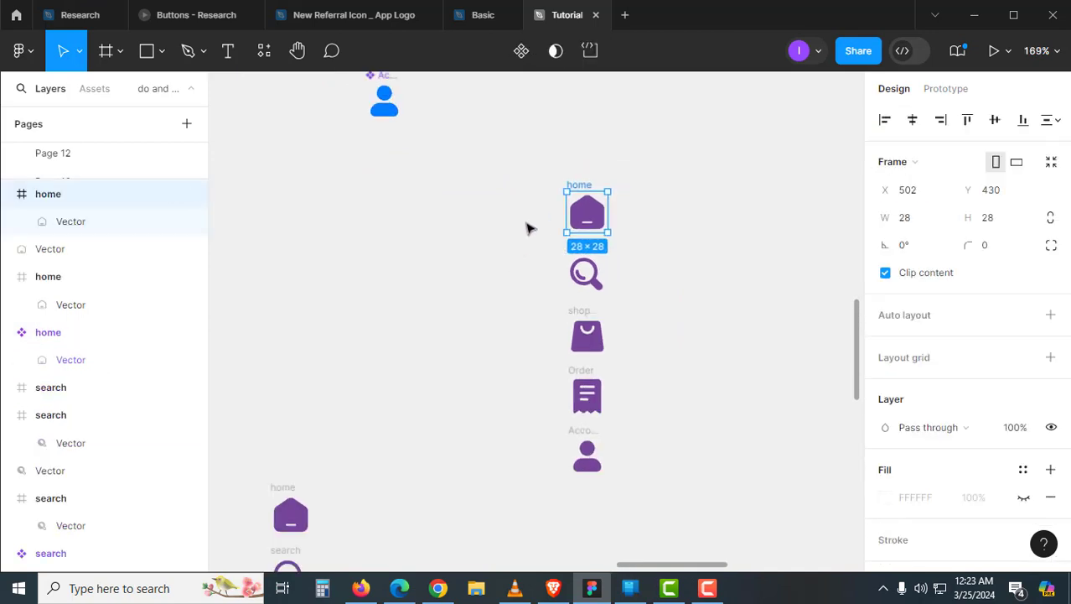
pyautogui.moveTo(528, 157); pyautogui.dragTo(662, 509)
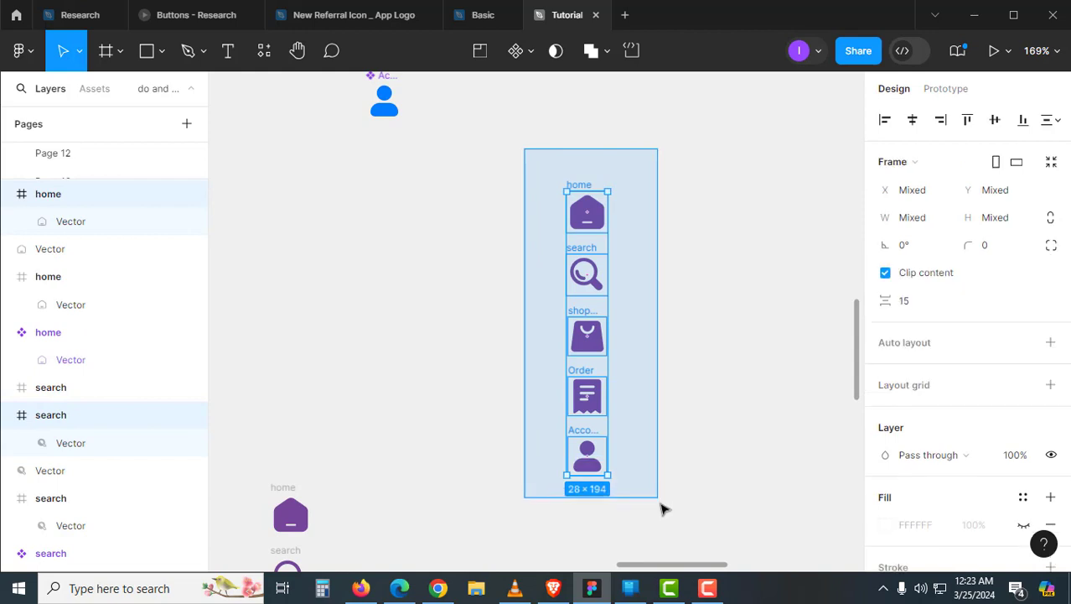
# Step: Combine them into a component set named 'new icons' and check its home and search variants
pyautogui.click(530, 52)
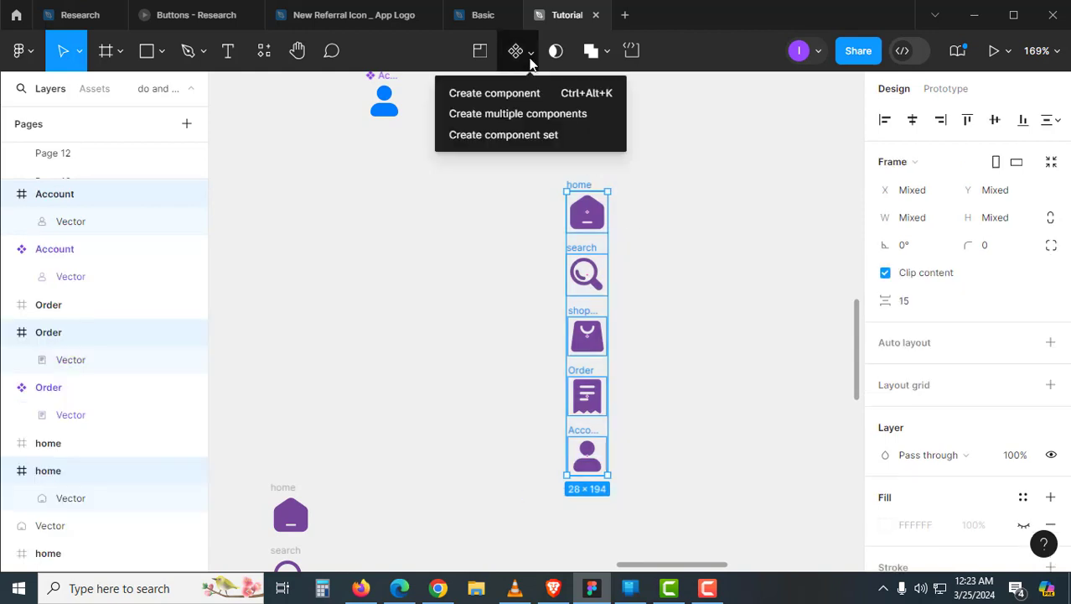
pyautogui.click(515, 135)
pyautogui.press('Escape')
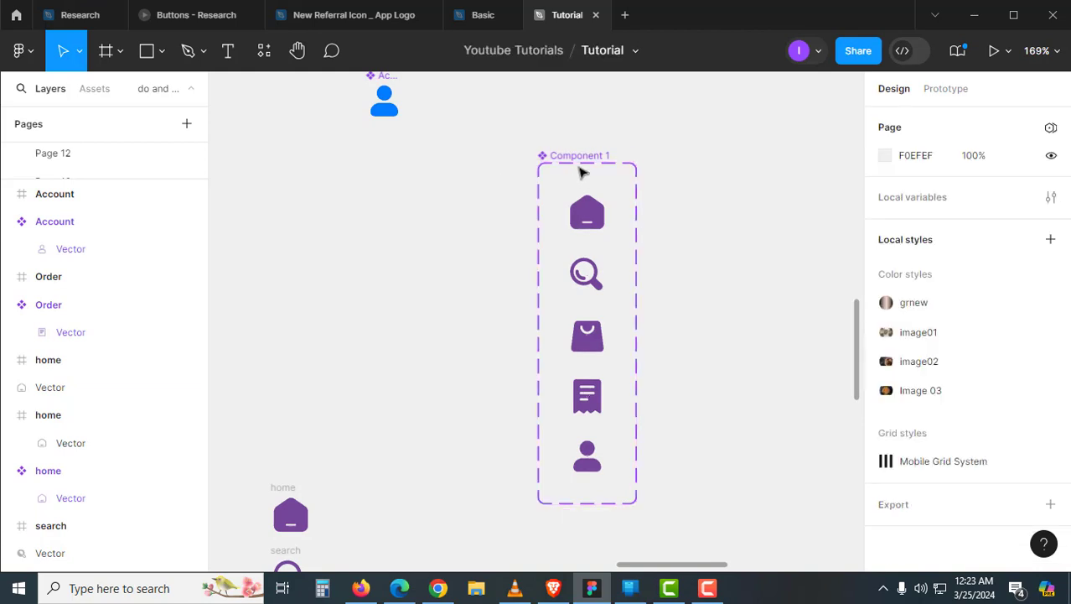
pyautogui.doubleClick(587, 155)
pyautogui.press('BackSpace')
pyautogui.write('new icons')
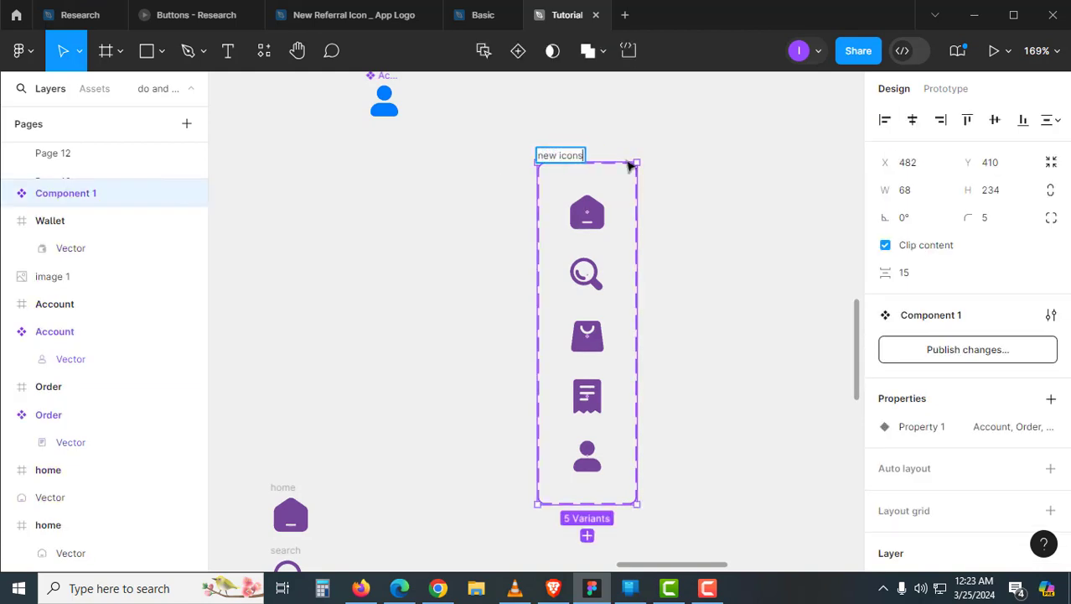
pyautogui.press('Return')
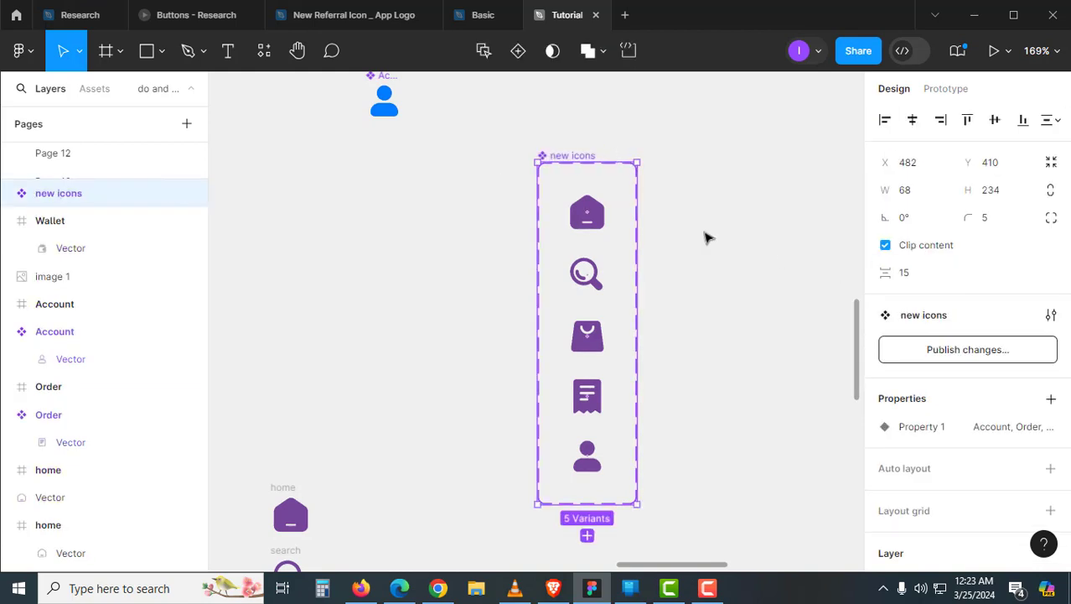
pyautogui.click(688, 223)
pyautogui.click(604, 220)
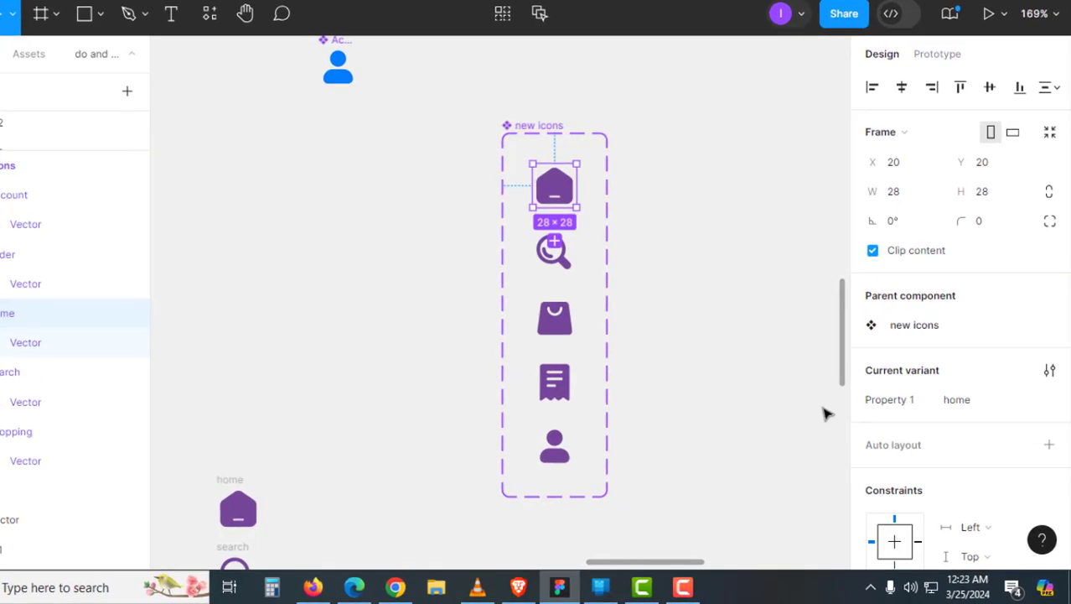
pyautogui.click(460, 190)
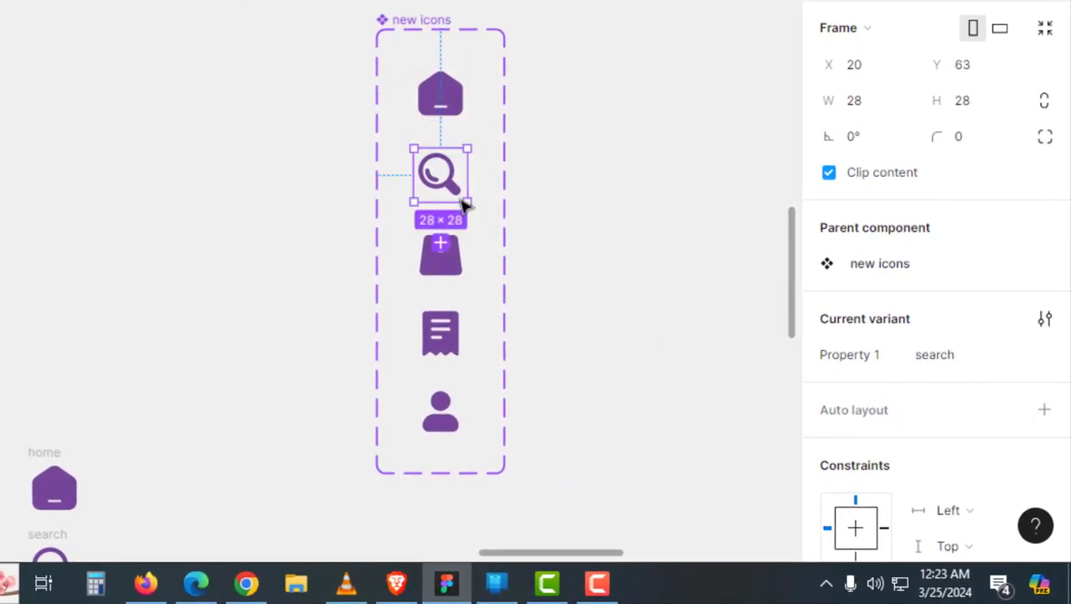
pyautogui.click(577, 255)
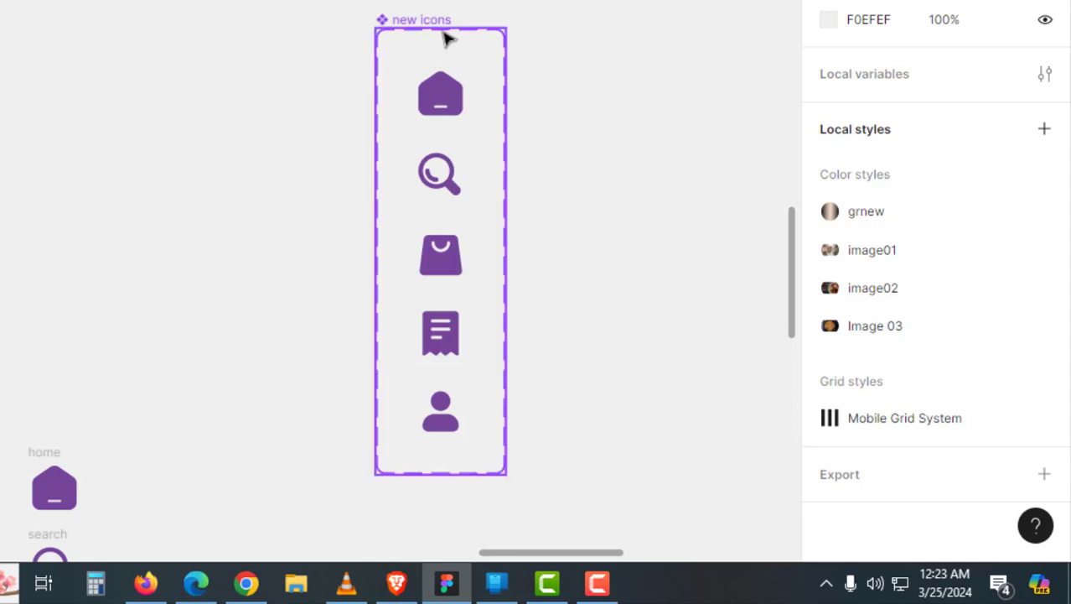
# Step: Rename the set's variant property from Property 1 to 'Icons'
pyautogui.click(415, 19)
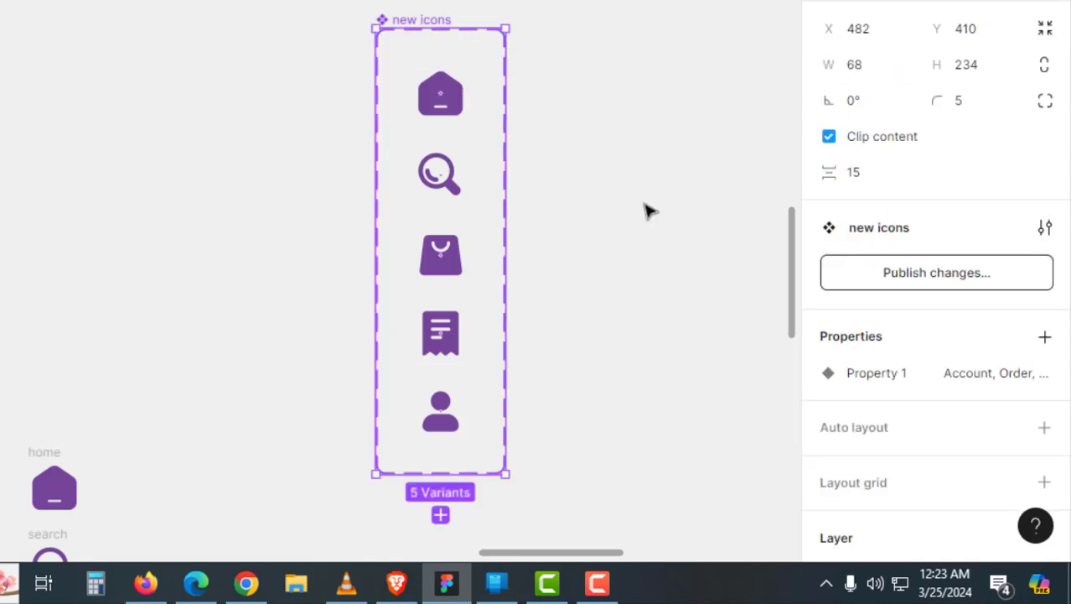
pyautogui.doubleClick(922, 381)
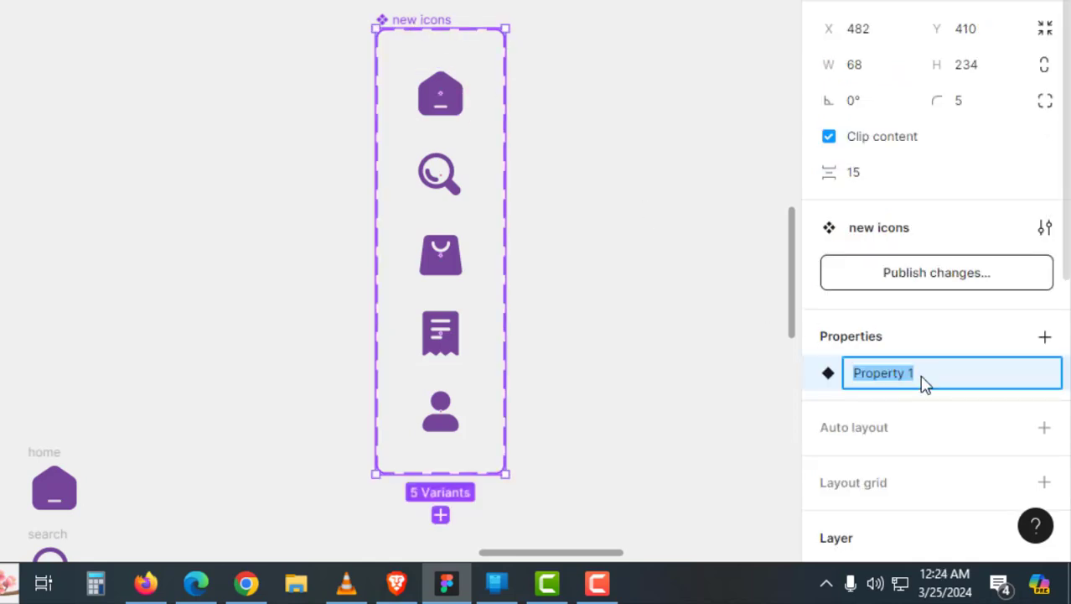
pyautogui.press('BackSpace')
pyautogui.write('Ico')
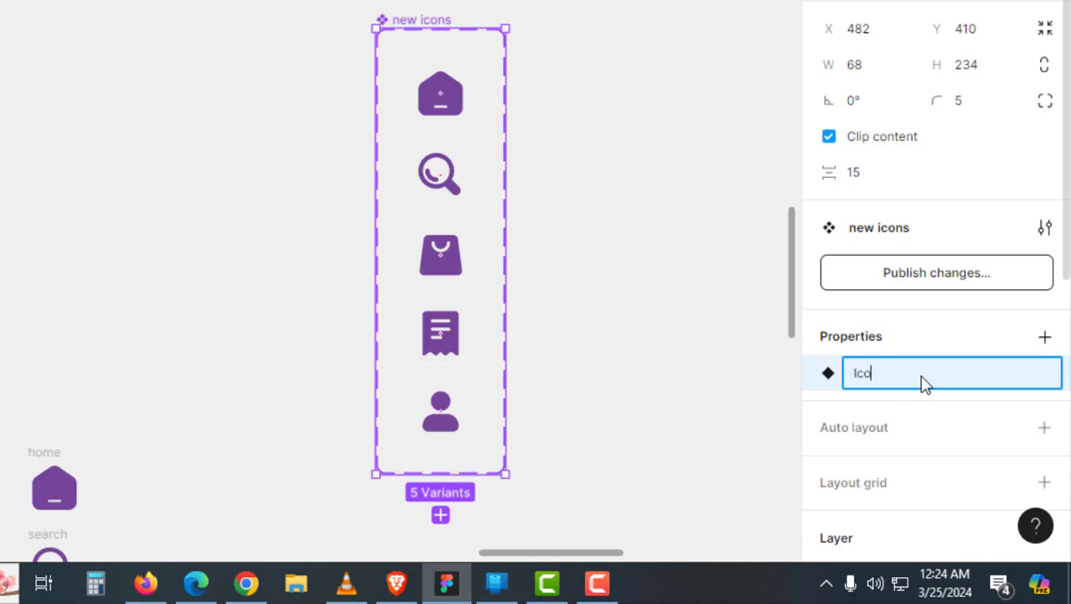
pyautogui.write('ns')
pyautogui.press('Return')
pyautogui.click(485, 130)
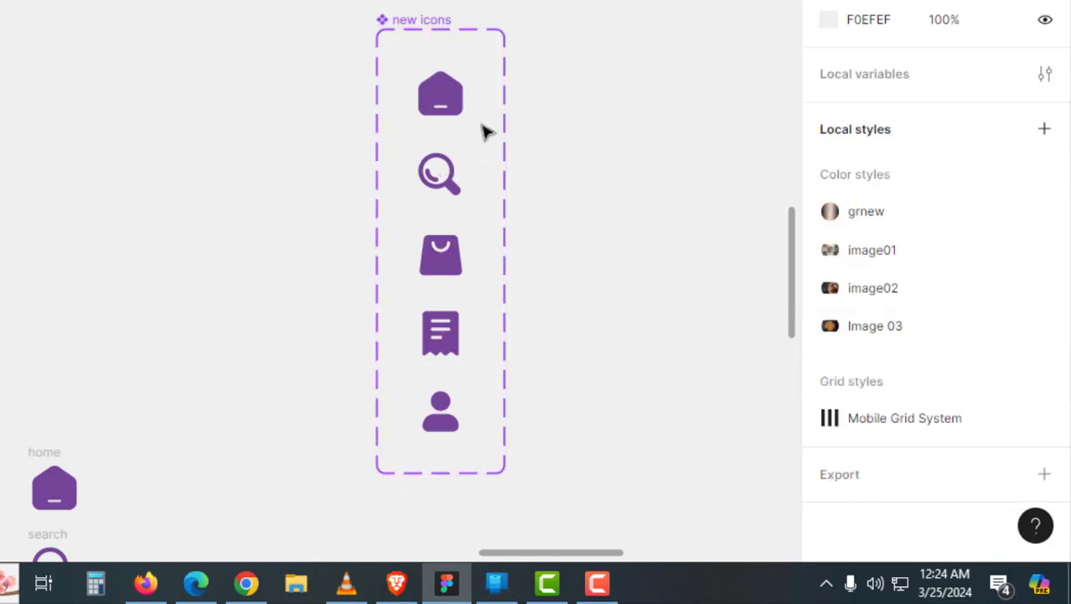
# Step: Drag out a copy of the home variant, then delete that copy
pyautogui.moveTo(441, 94); pyautogui.dragTo(273, 88)
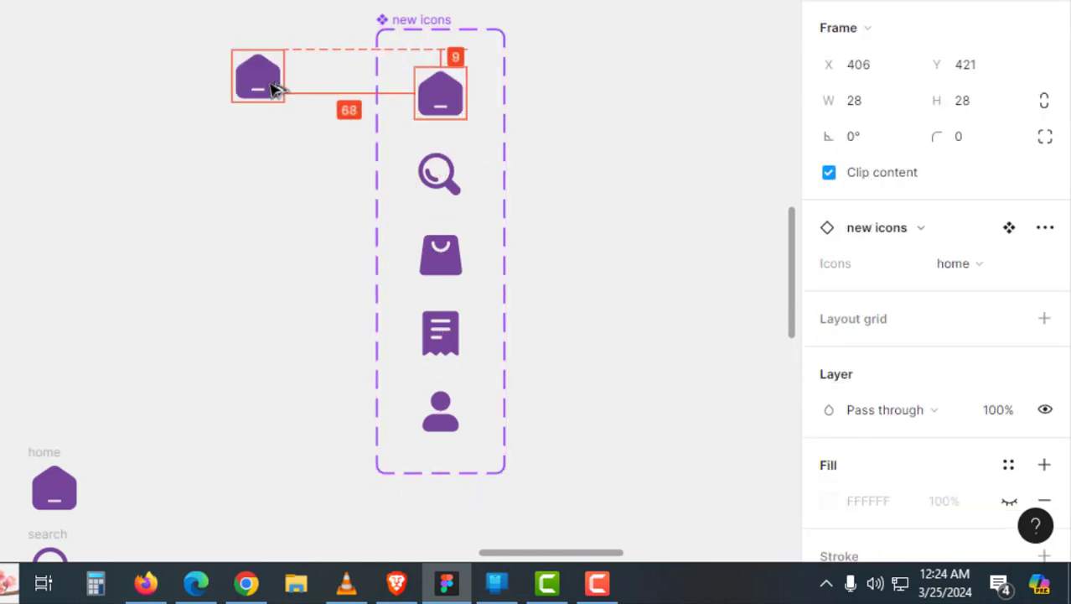
pyautogui.click(253, 160)
pyautogui.moveTo(254, 160); pyautogui.dragTo(400, 276)
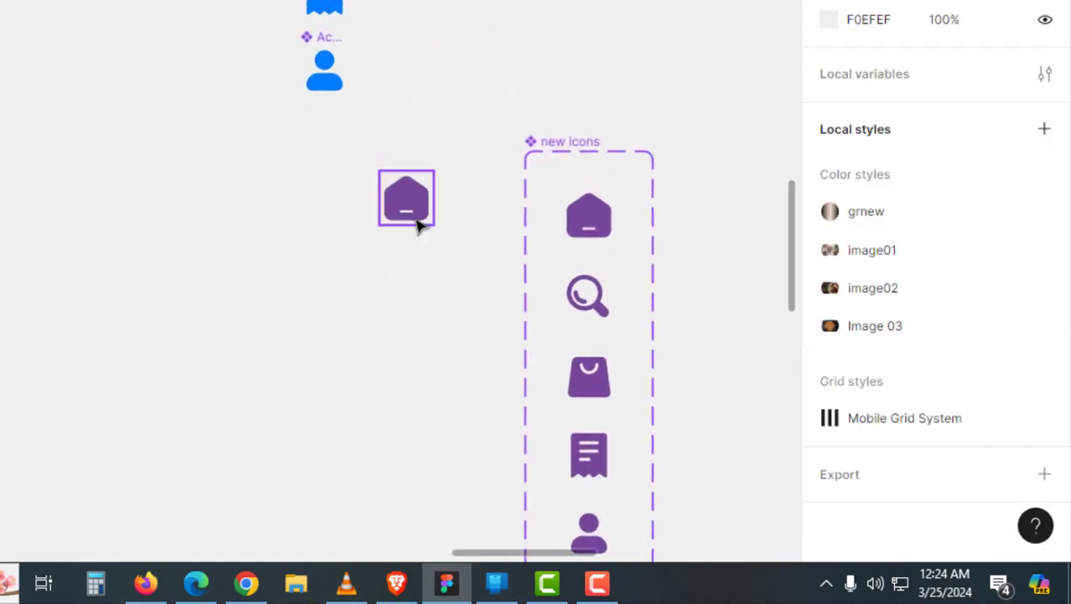
pyautogui.click(415, 214)
pyautogui.press('Delete')
# Step: Duplicate the icon and text component beside the original and detach the copy
pyautogui.moveTo(443, 107)
pyautogui.mouseDown()
pyautogui.moveTo(454, 155)
pyautogui.moveTo(514, 238)
pyautogui.moveTo(567, 159)
pyautogui.moveTo(633, 143)
pyautogui.mouseUp()
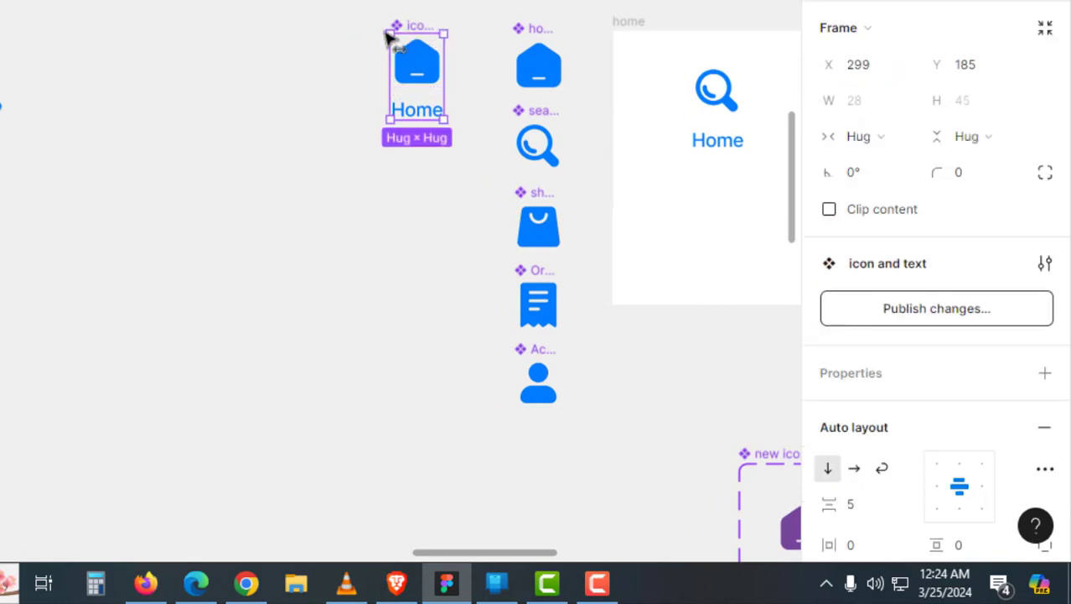
pyautogui.moveTo(390, 36)
pyautogui.mouseDown()
pyautogui.moveTo(295, 42)
pyautogui.moveTo(402, 39)
pyautogui.mouseUp()
pyautogui.moveTo(534, 140); pyautogui.dragTo(530, 139)
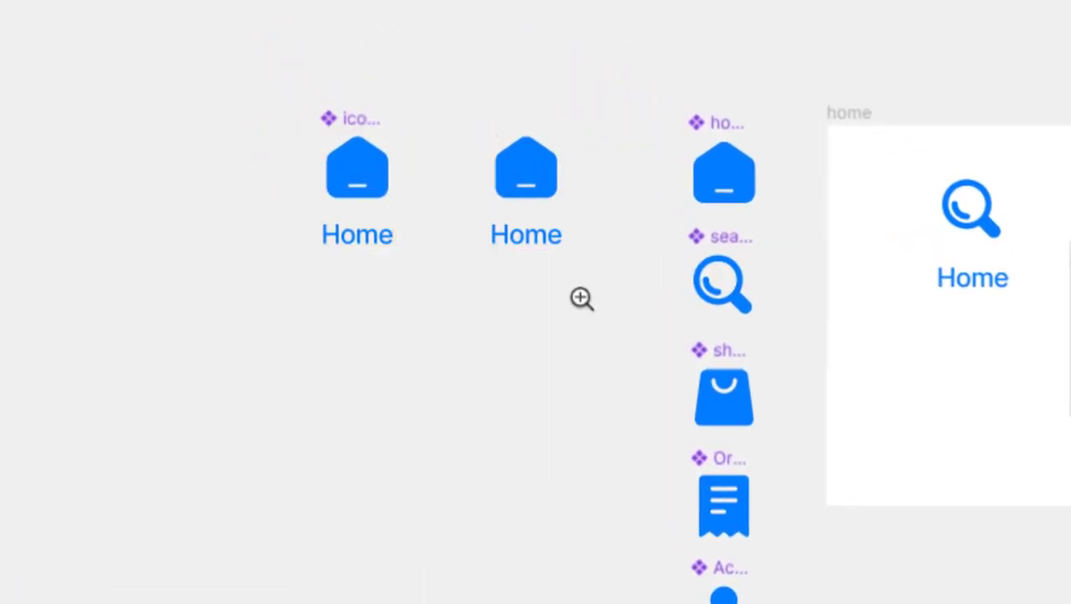
pyautogui.click(581, 299)
pyautogui.rightClick(522, 162)
pyautogui.moveTo(551, 486)
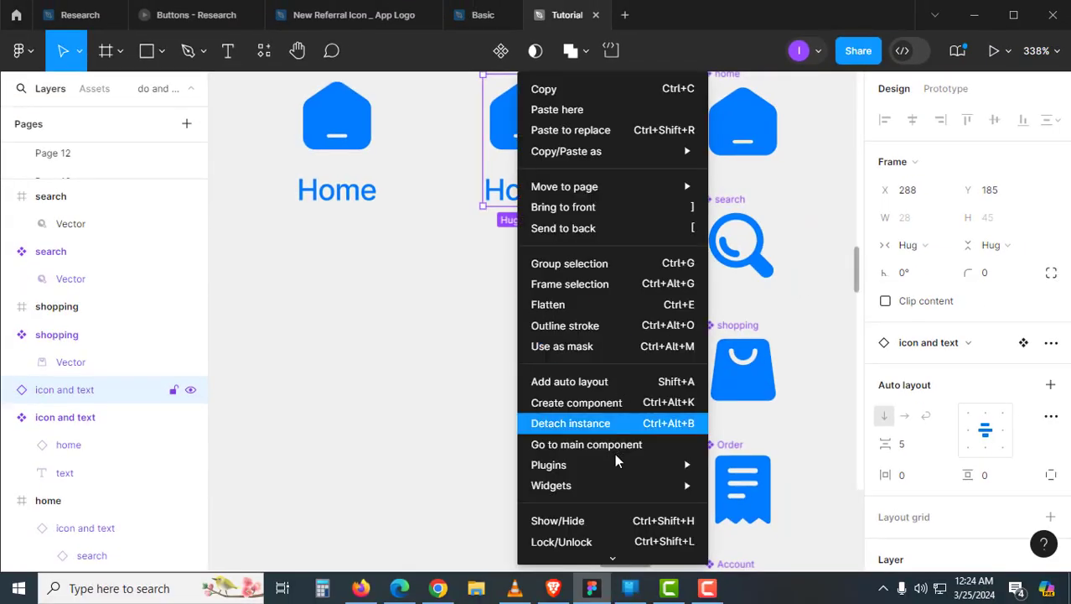
pyautogui.click(570, 422)
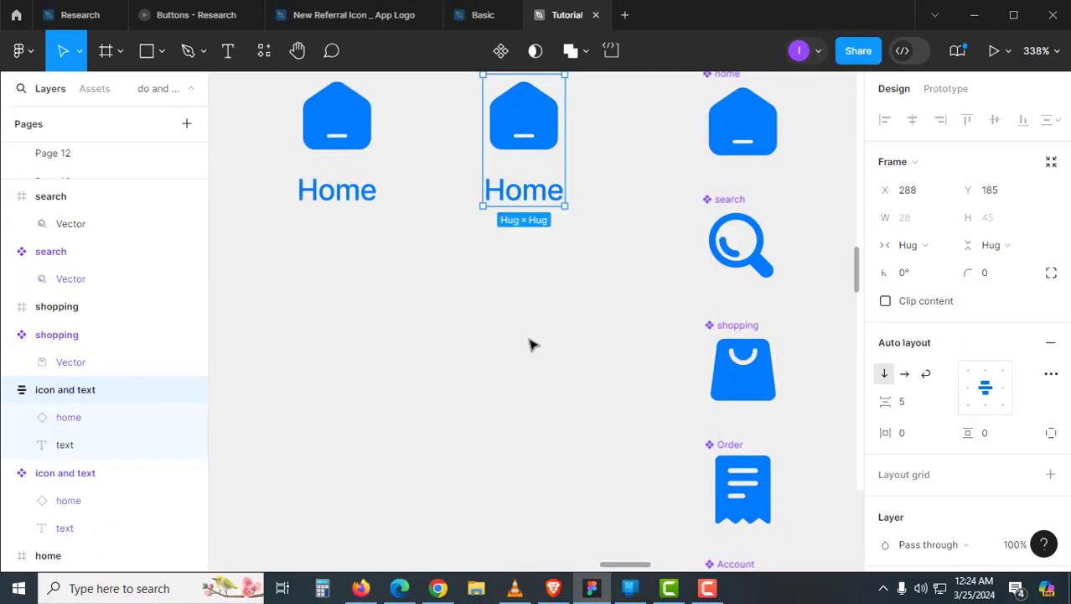
pyautogui.press('Escape')
# Step: Replace the copy's home icon with the purple icon using Paste to replace
pyautogui.scroll(3, 543, 280)
pyautogui.click(533, 262)
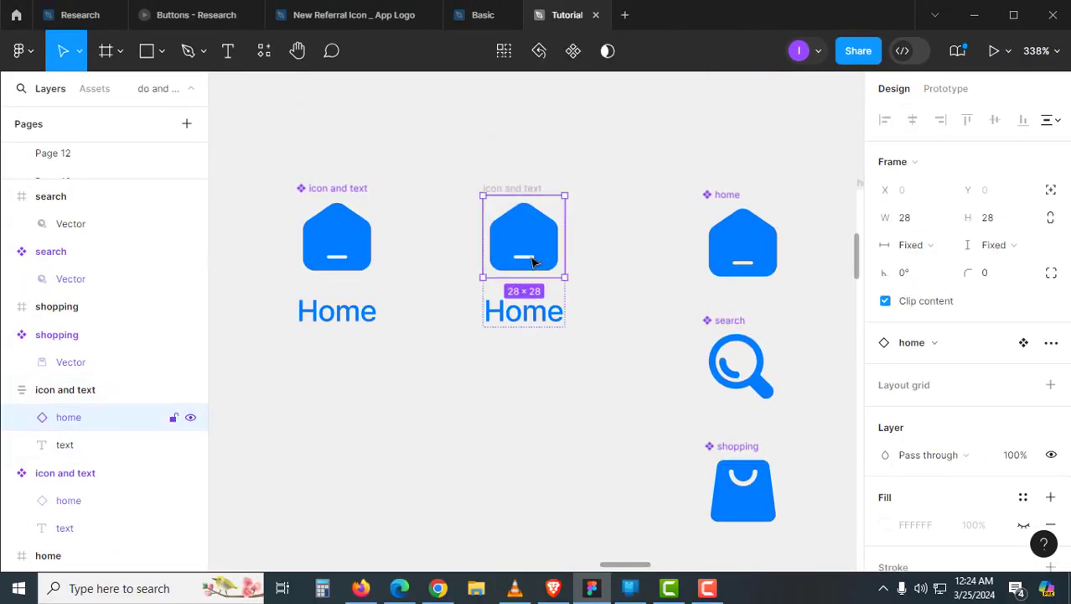
pyautogui.rightClick(543, 255)
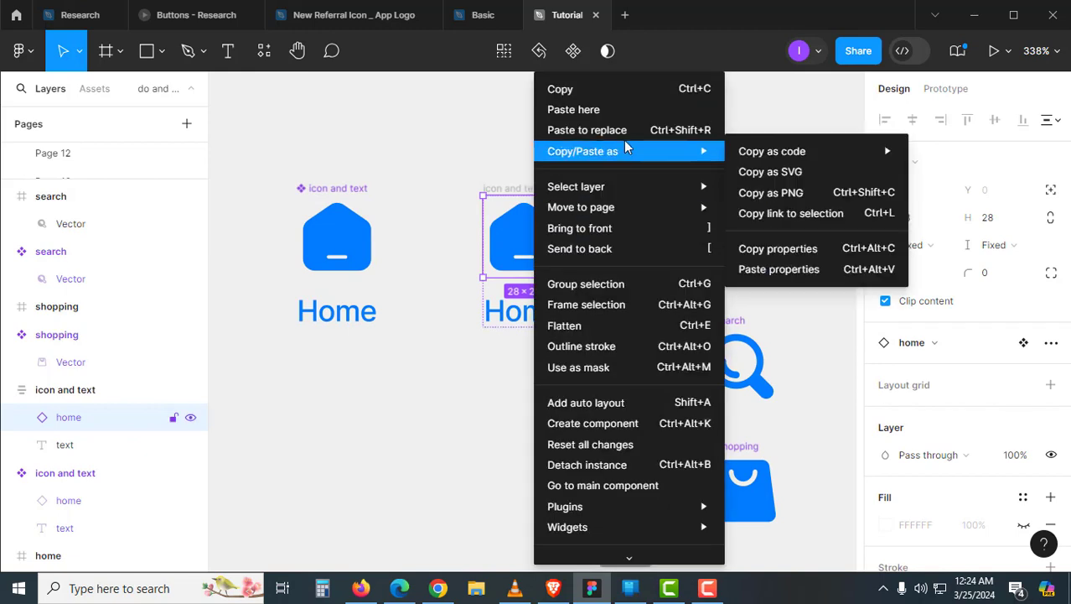
pyautogui.click(626, 147)
pyautogui.click(626, 244)
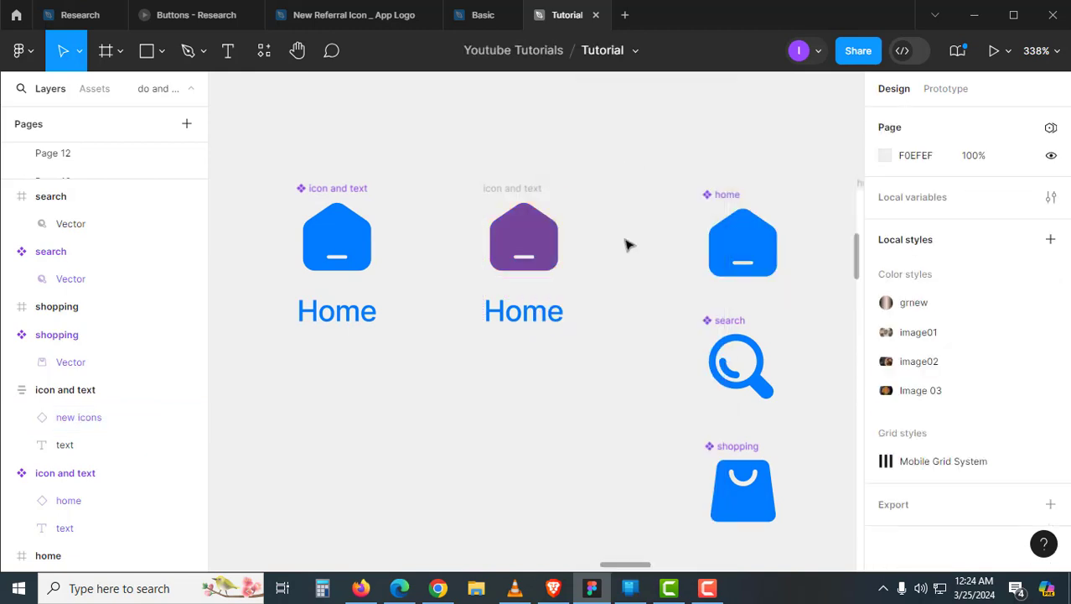
# Step: Colour the copy's Home label with the purple fill style from Libraries
pyautogui.click(549, 316)
pyautogui.scroll(-2, 1000, 434)
pyautogui.scroll(-2, 999, 434)
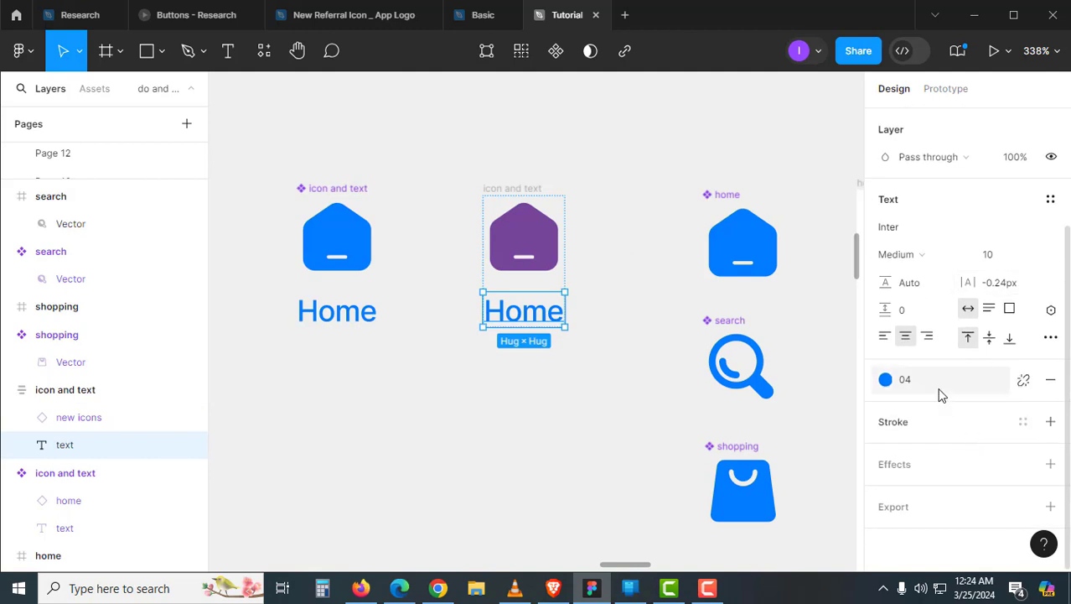
pyautogui.click(937, 388)
pyautogui.scroll(-3, 804, 431)
pyautogui.scroll(-3, 799, 428)
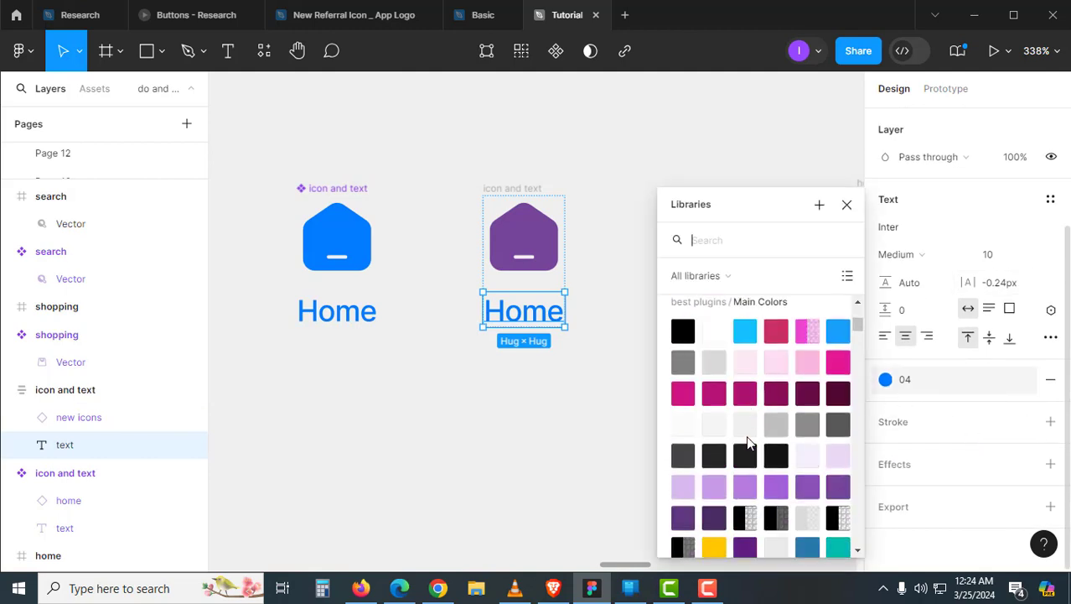
pyautogui.click(838, 487)
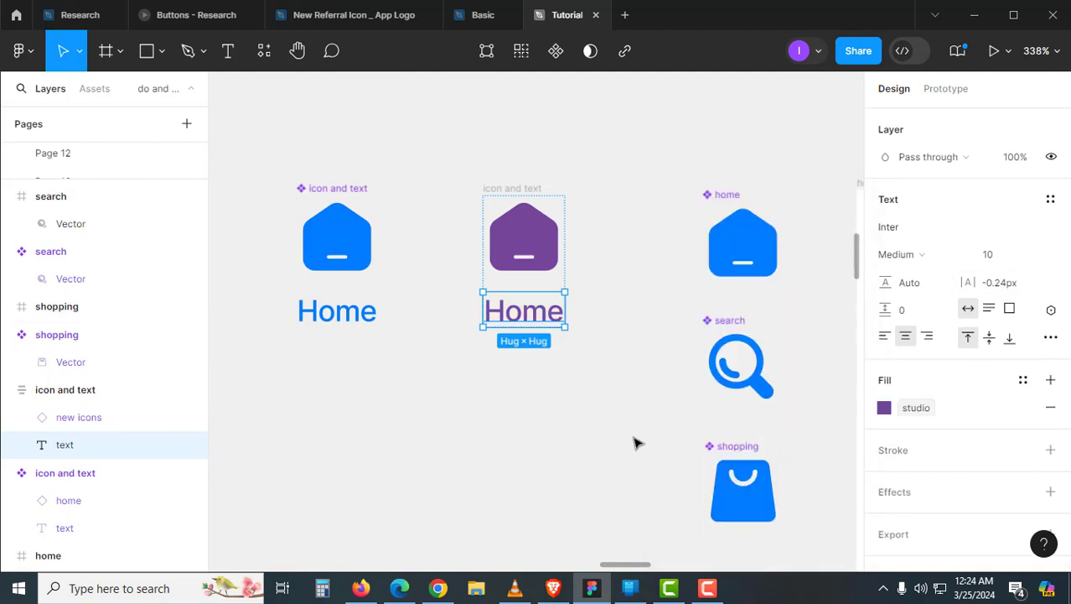
pyautogui.click(621, 403)
pyautogui.scroll(1, 586, 411)
pyautogui.click(526, 256)
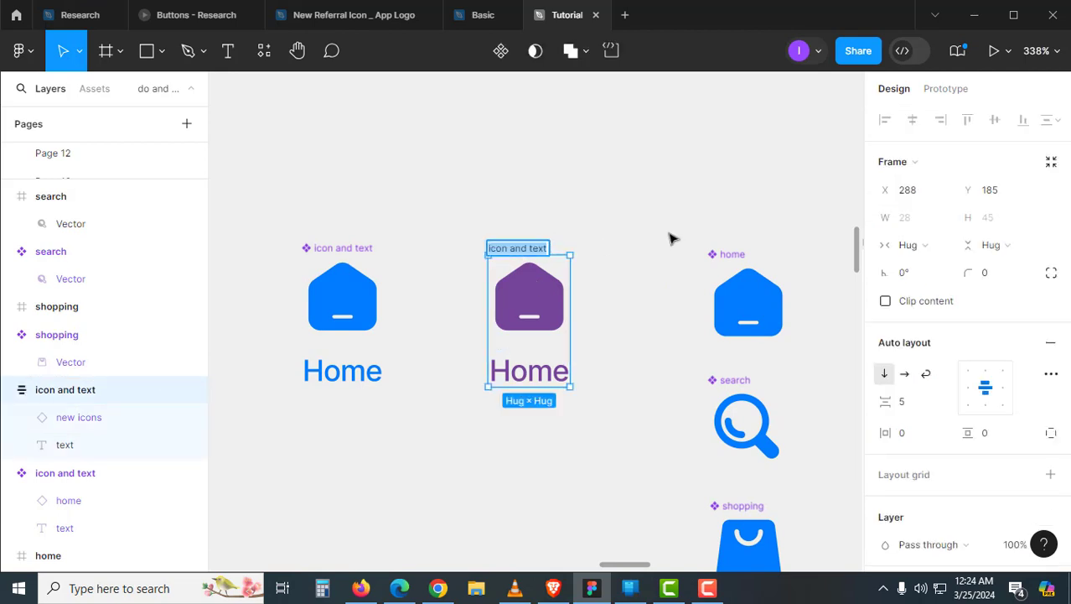
# Step: Rename the purple frame to 'Updated Component' and make it a component
pyautogui.write('u')
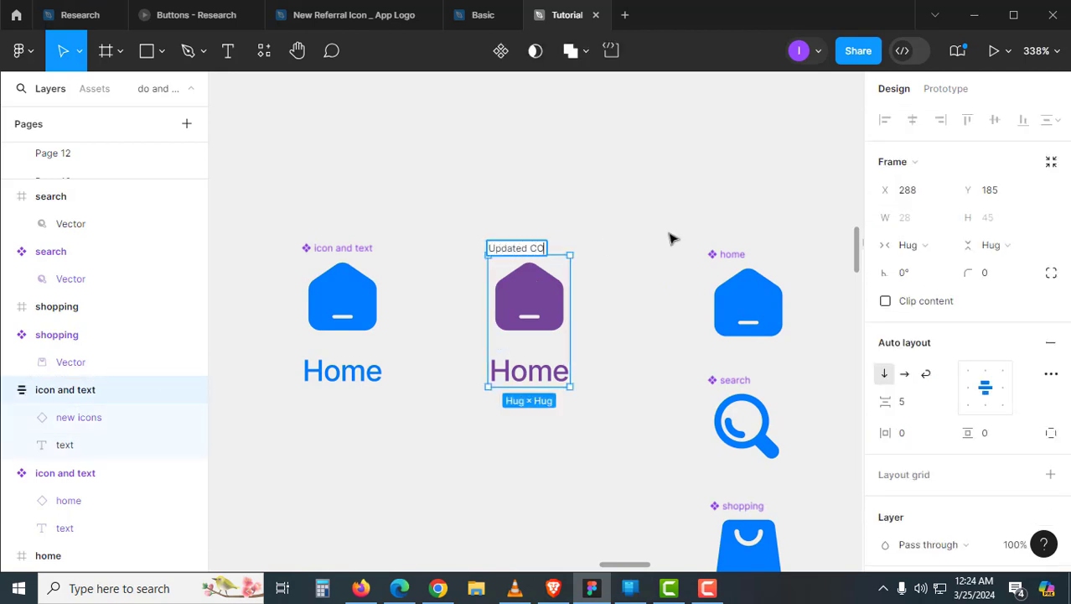
pyautogui.write('nent')
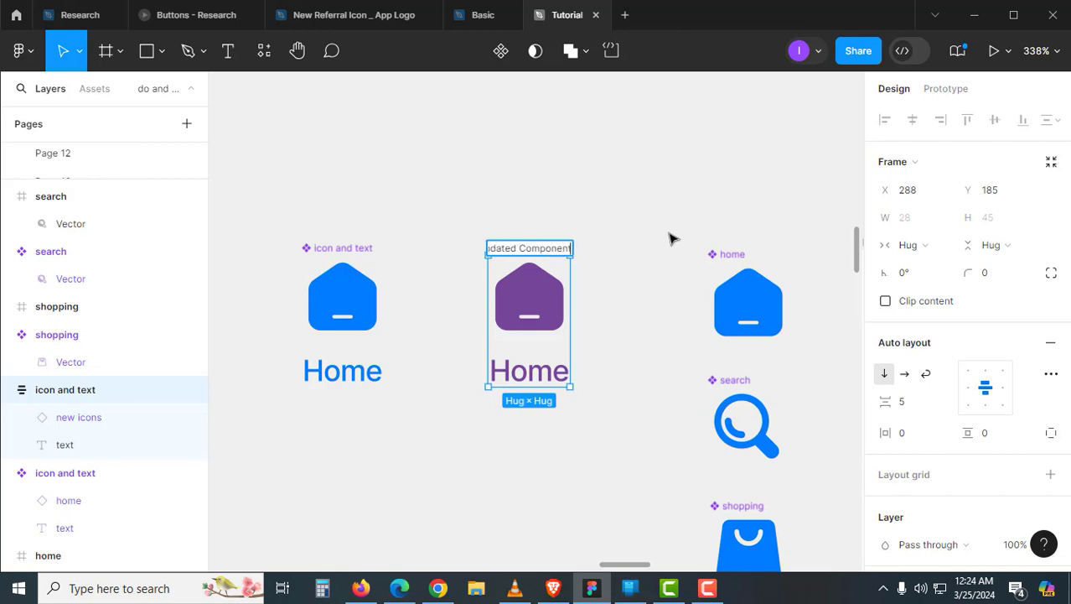
pyautogui.click(693, 223)
pyautogui.click(549, 250)
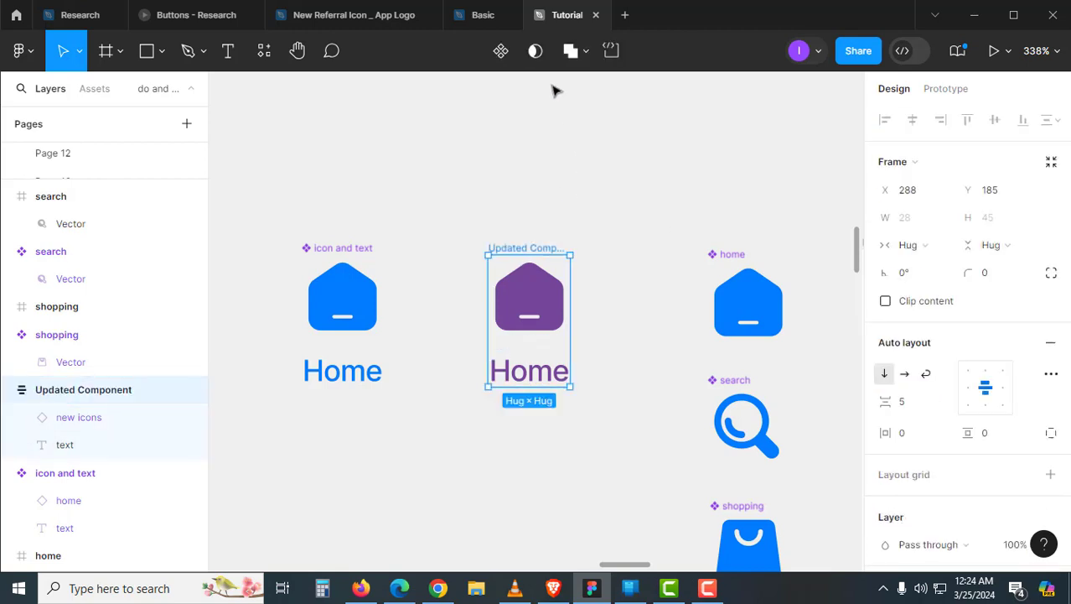
pyautogui.click(501, 50)
pyautogui.click(584, 203)
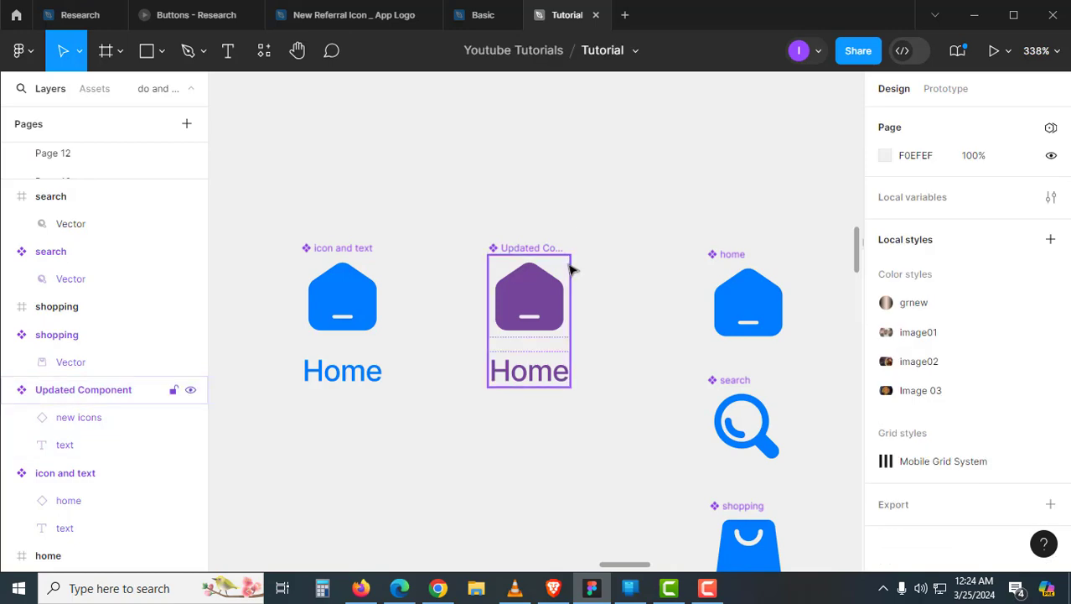
# Step: Expose the nested new icons instance's properties via Properties + > Nested instances
pyautogui.click(555, 254)
pyautogui.scroll(-3, 993, 436)
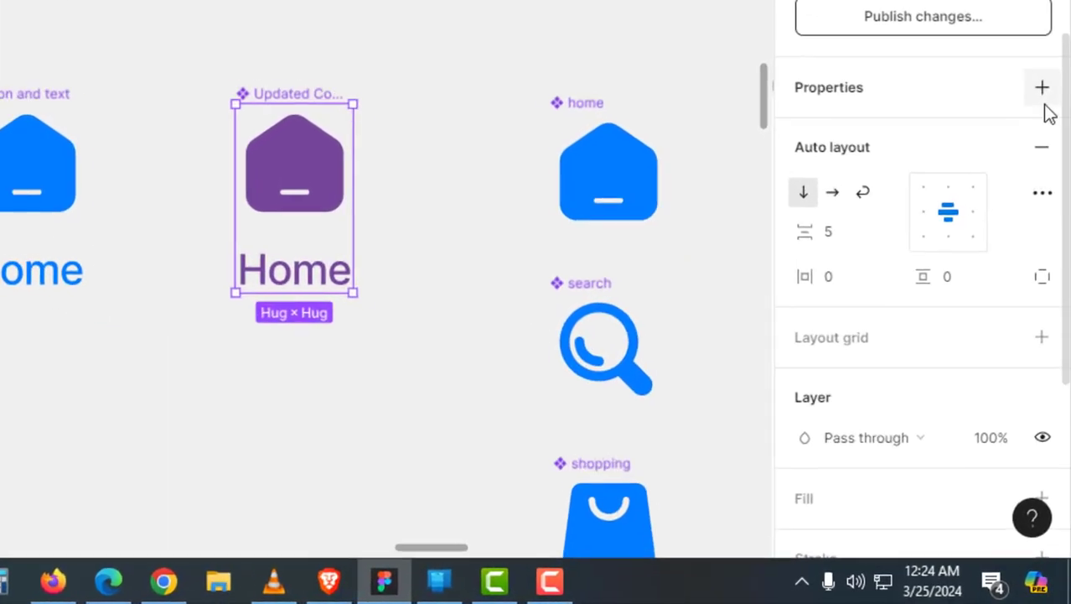
pyautogui.click(1042, 81)
pyautogui.click(906, 340)
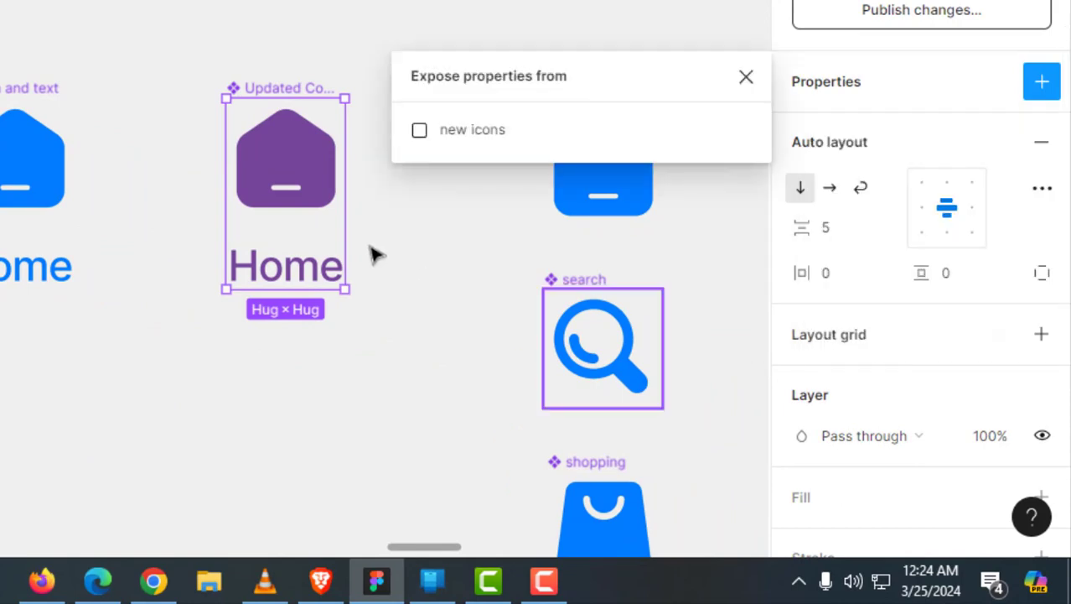
pyautogui.click(461, 134)
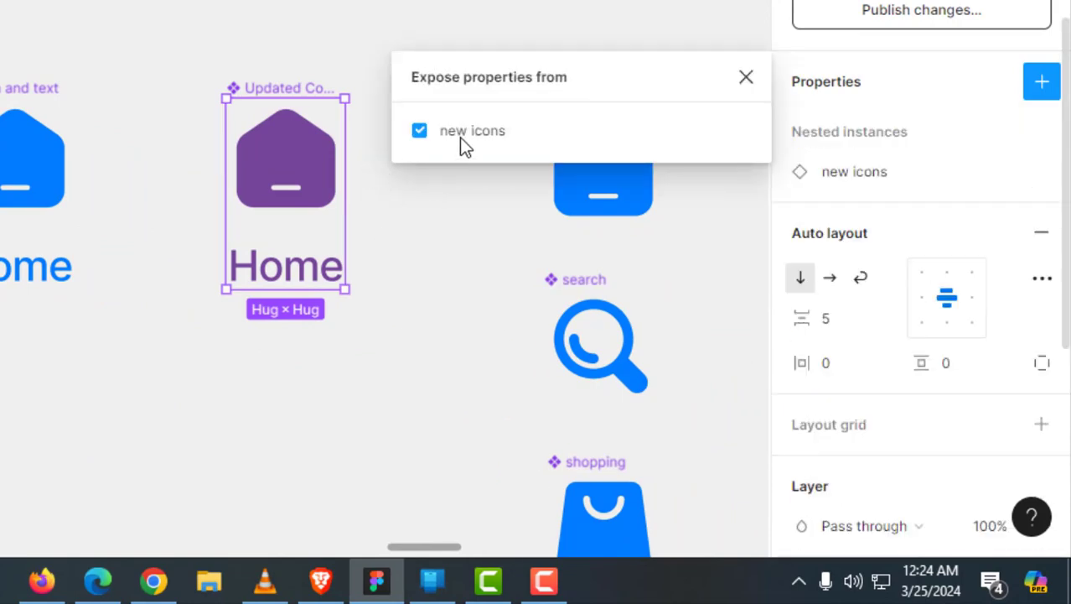
pyautogui.click(751, 84)
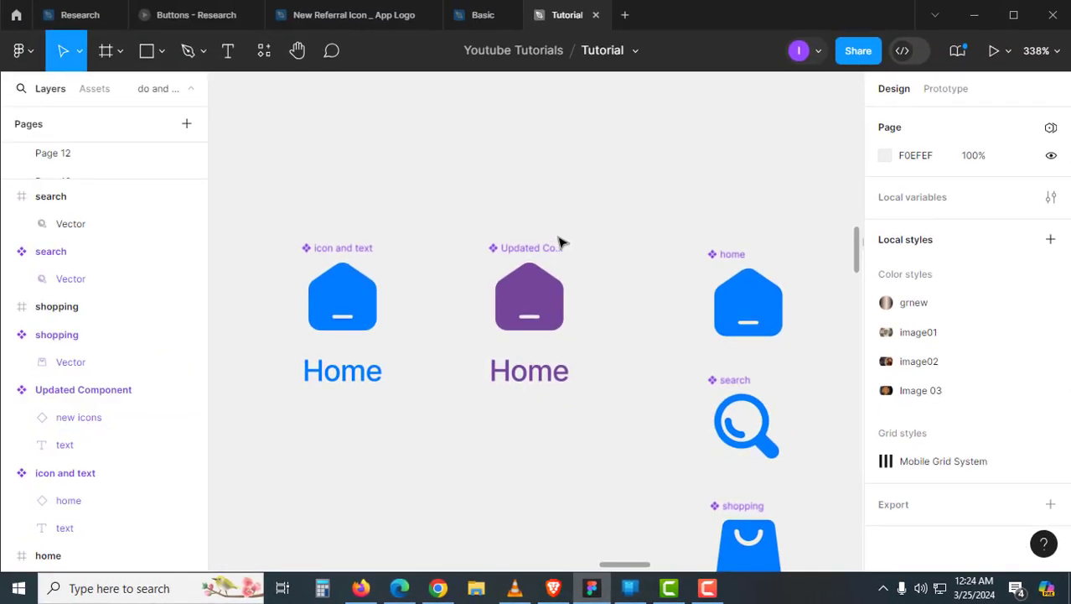
pyautogui.click(555, 247)
pyautogui.moveTo(555, 244)
pyautogui.mouseDown()
pyautogui.moveTo(989, 289)
pyautogui.moveTo(800, 312)
pyautogui.mouseUp()
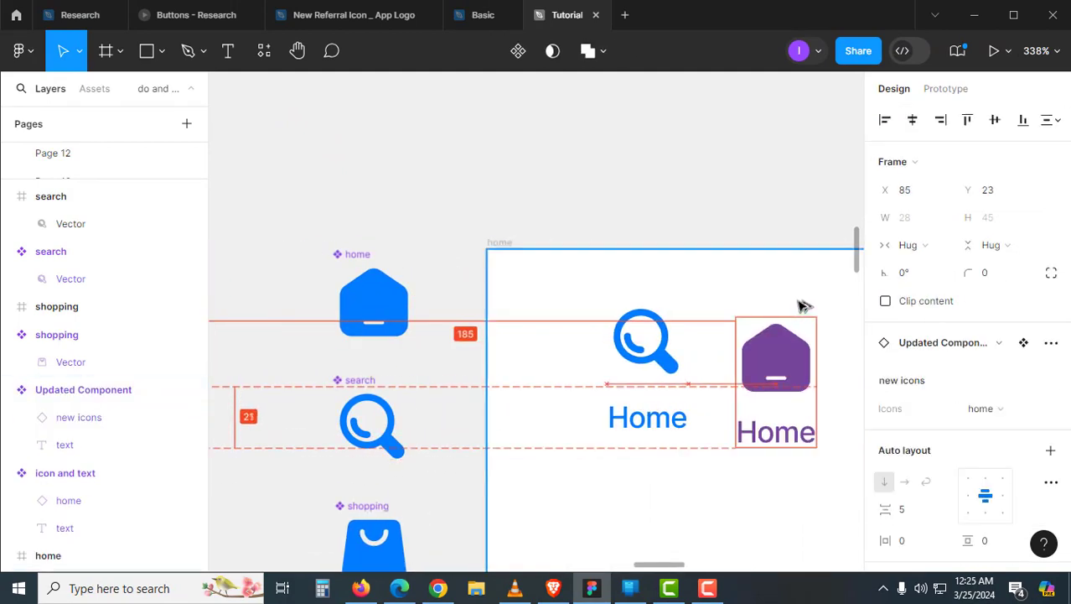
# Step: Locate the Updated Component copy beside the search item in the home frame
pyautogui.click(754, 204)
pyautogui.scroll(-2, 753, 203)
pyautogui.hscroll(3, 754, 203)
pyautogui.click(652, 271)
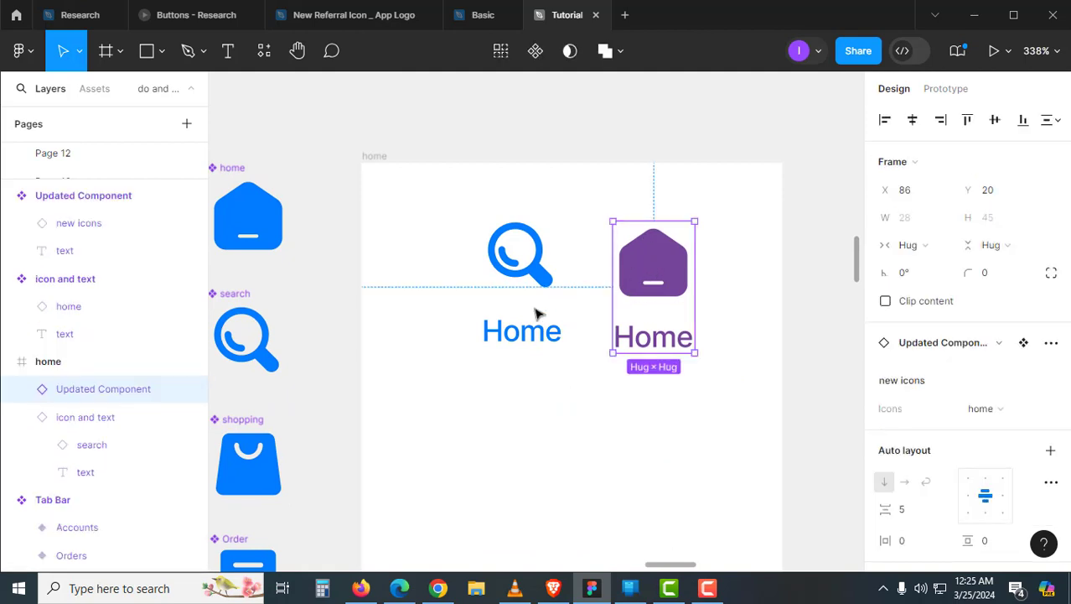
pyautogui.doubleClick(528, 270)
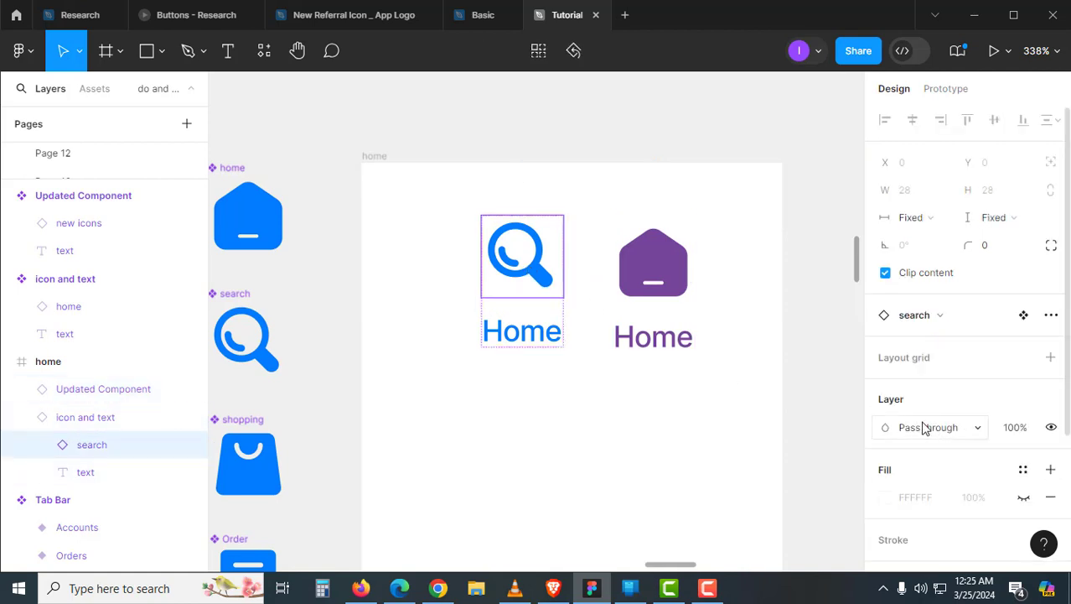
pyautogui.click(749, 389)
# Step: Switch the instance's Icons property to Order, then search, and finally shopping
pyautogui.click(678, 288)
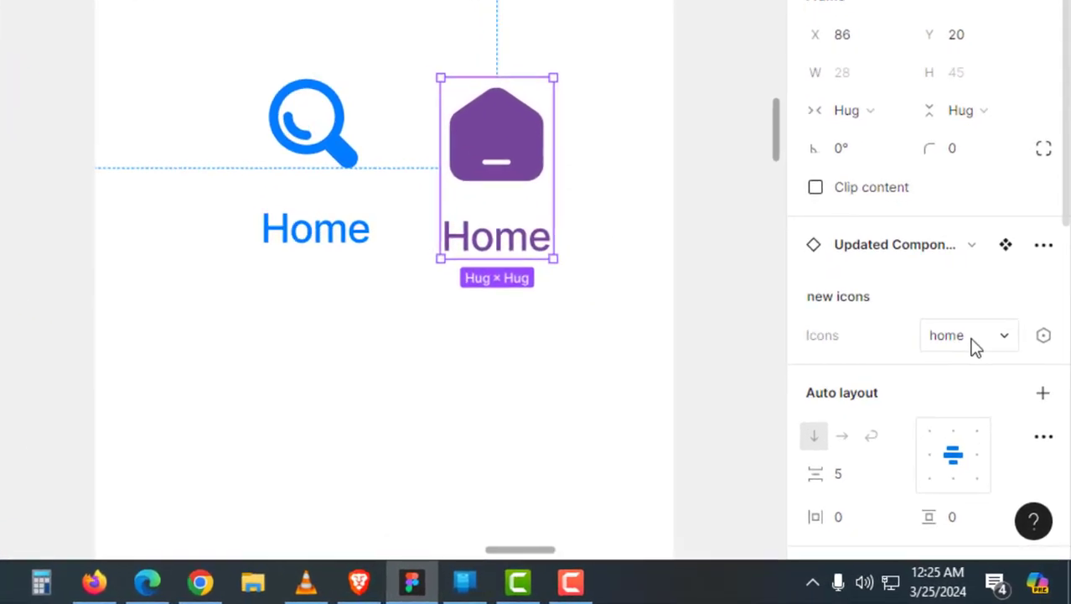
pyautogui.click(989, 410)
pyautogui.click(920, 303)
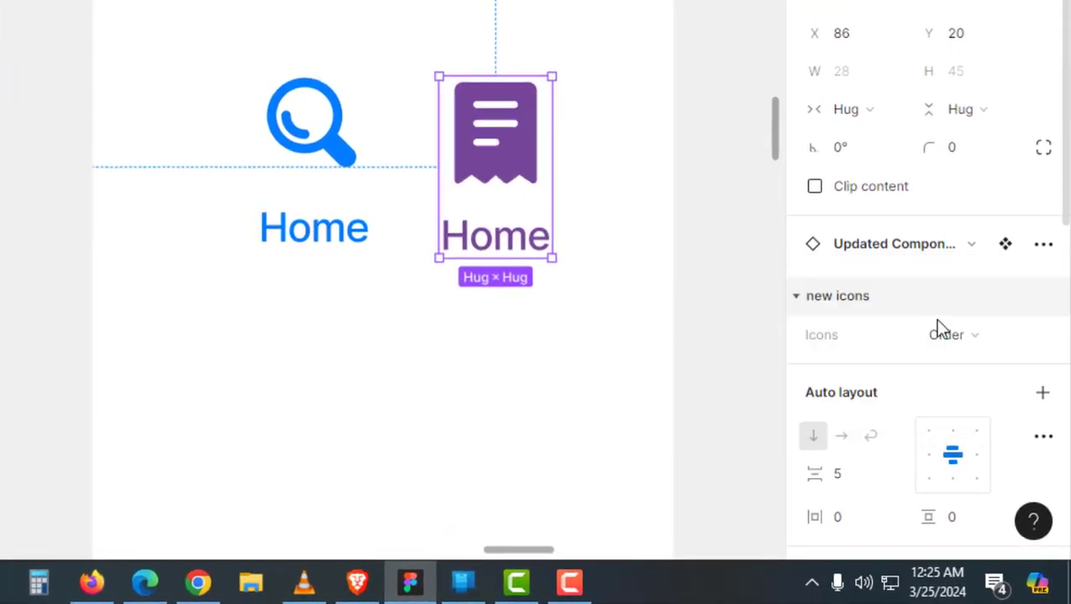
pyautogui.click(956, 336)
pyautogui.click(922, 393)
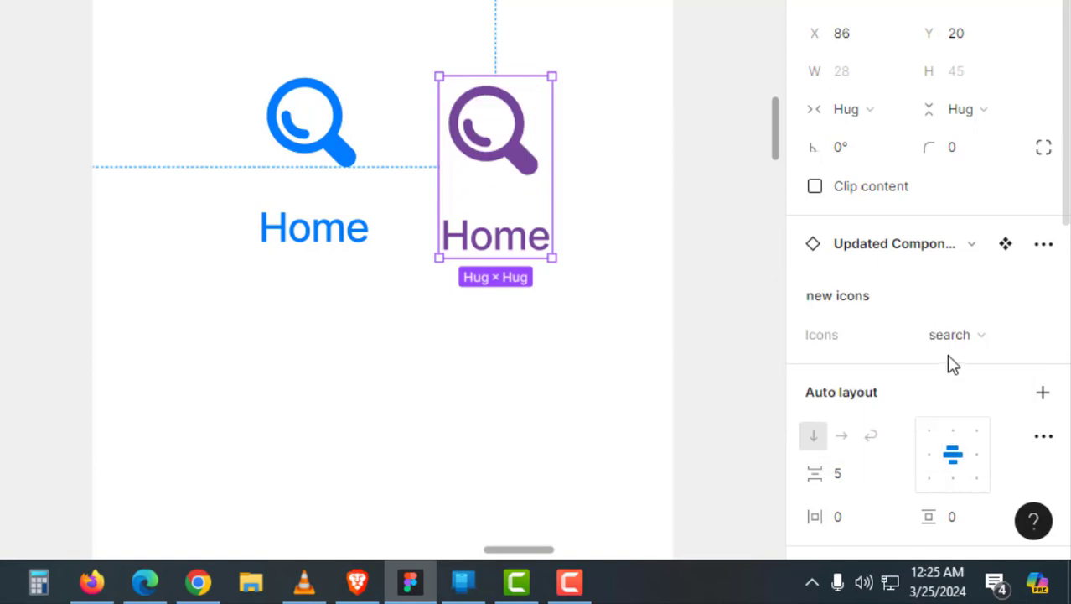
pyautogui.click(956, 337)
pyautogui.click(933, 364)
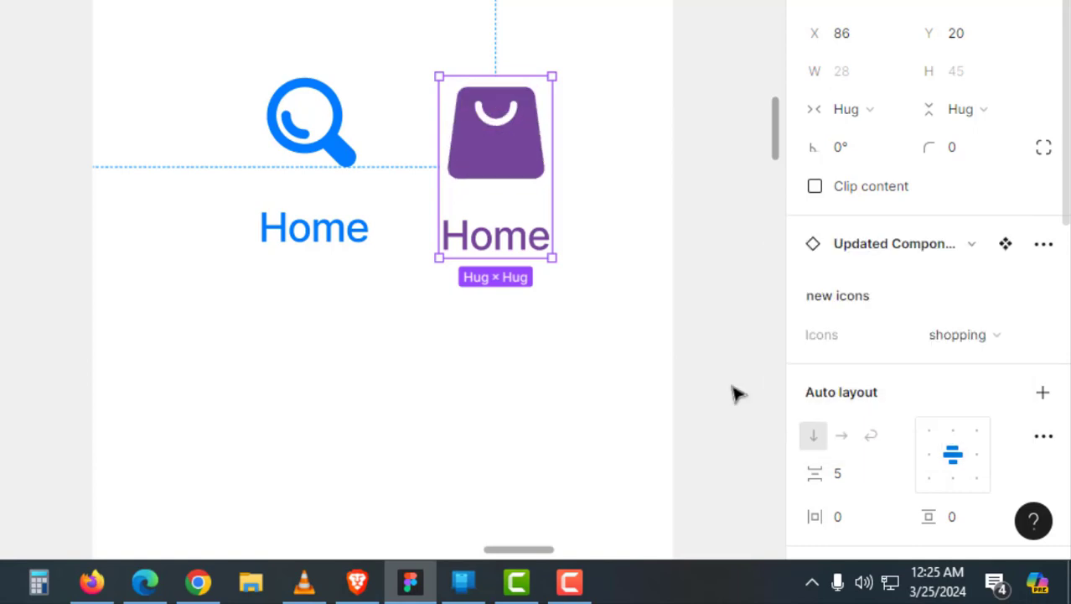
pyautogui.click(732, 390)
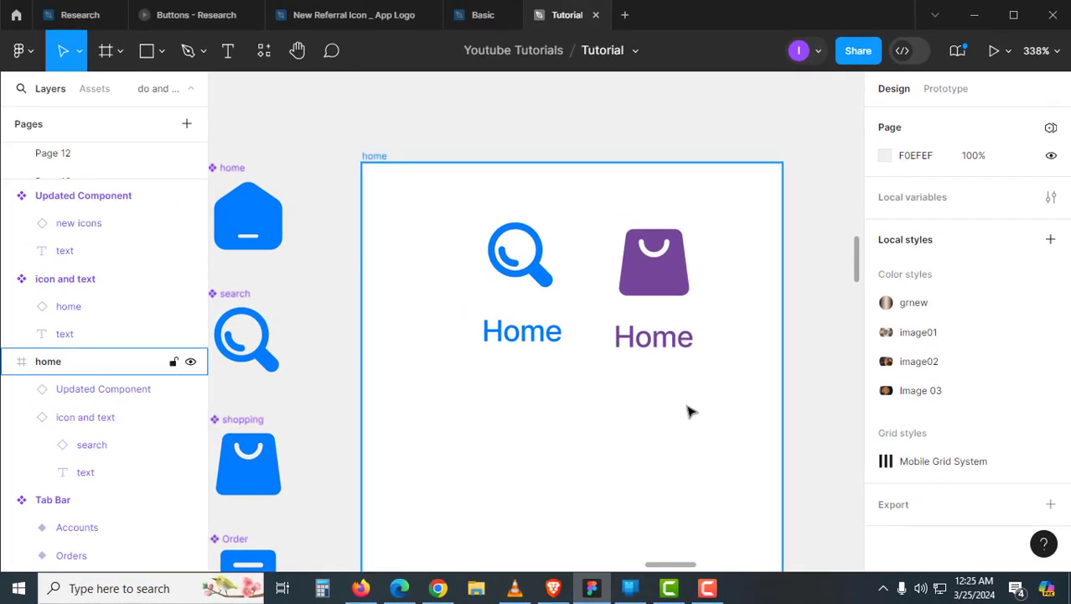
# Step: Turn the component's Home label content into a Text property
pyautogui.scroll(-5, 687, 411)
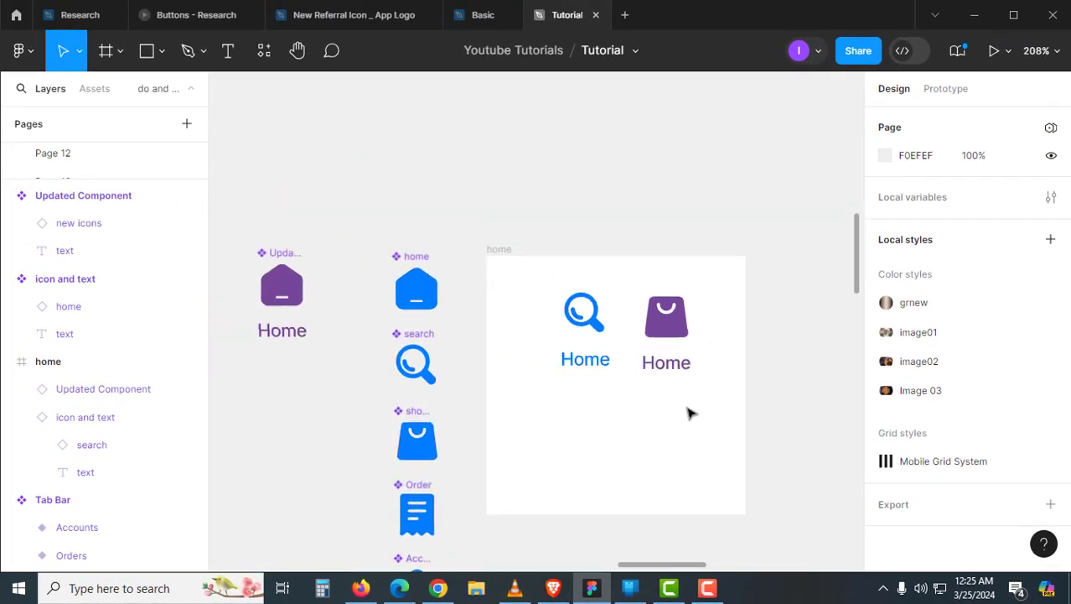
pyautogui.scroll(2, 688, 411)
pyautogui.hscroll(-2, 687, 411)
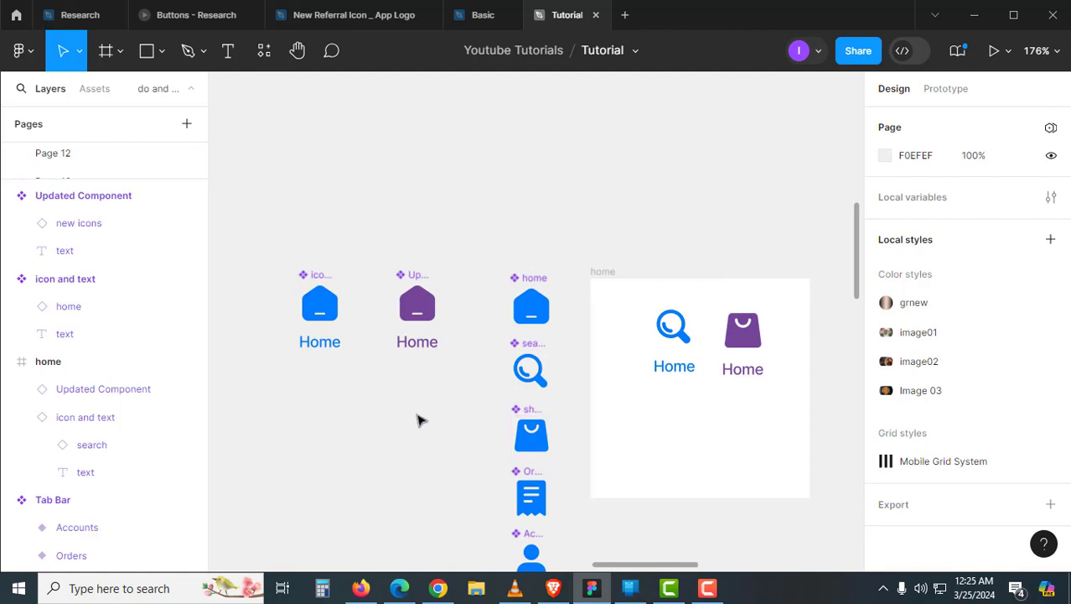
pyautogui.click(414, 348)
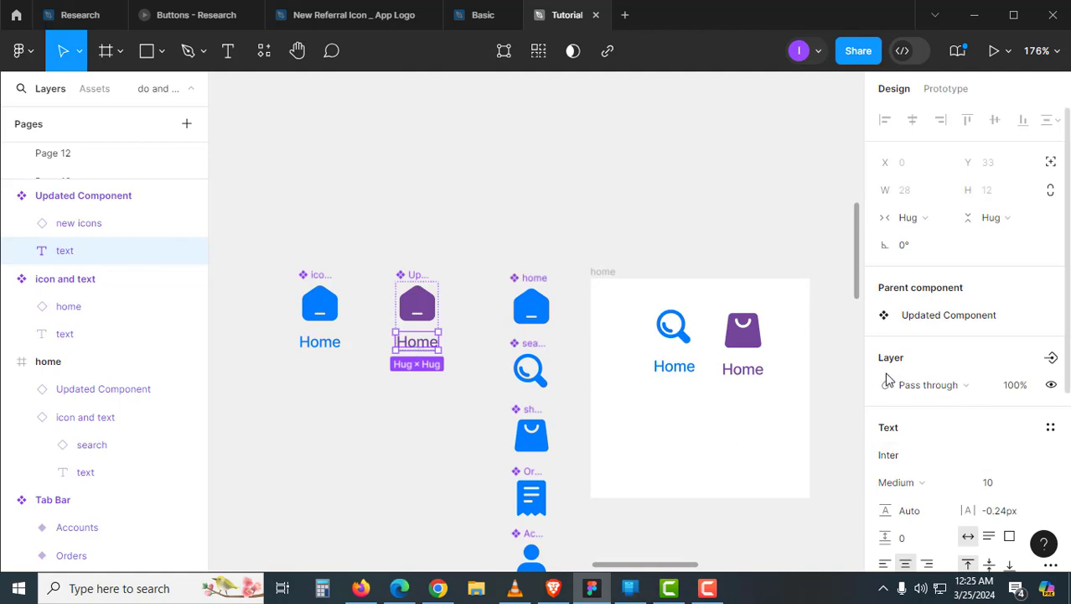
pyautogui.scroll(-3, 965, 403)
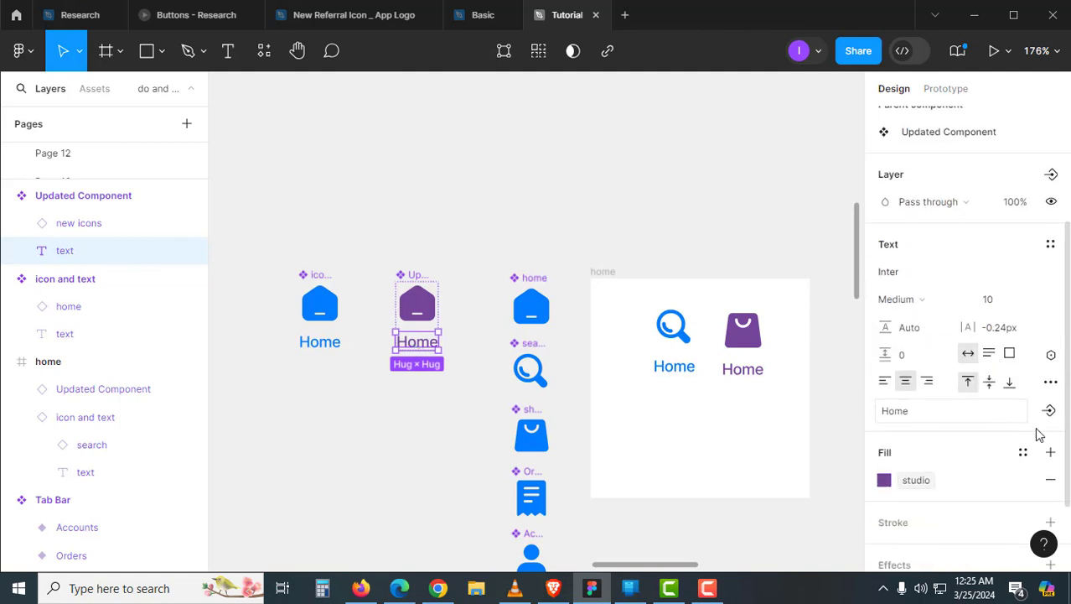
pyautogui.click(1049, 412)
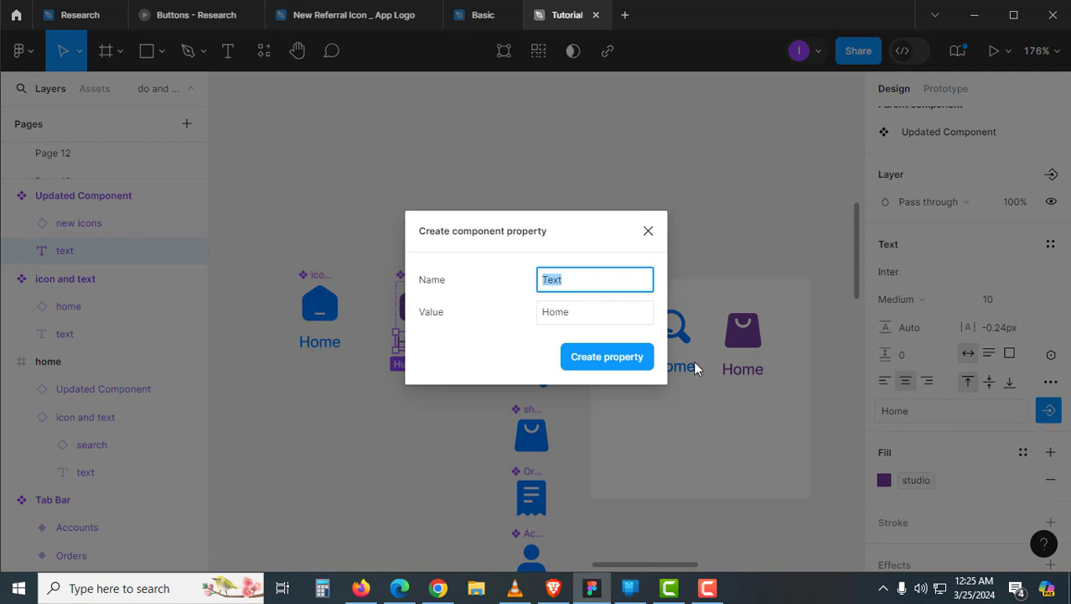
pyautogui.click(622, 365)
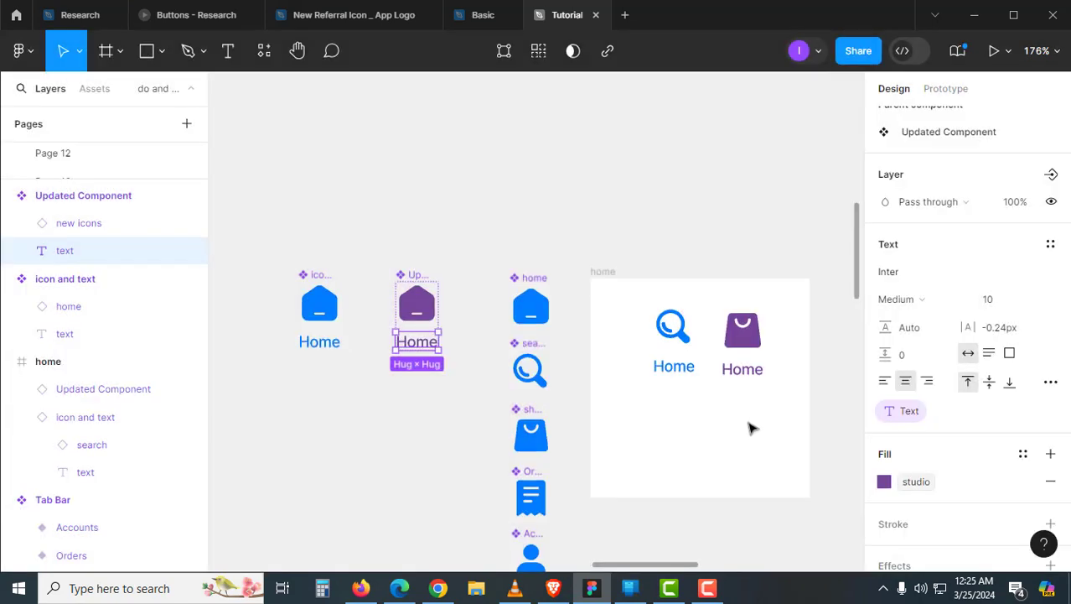
pyautogui.click(744, 406)
# Step: Set the home-frame instance's Text property to 'Shopping'
pyautogui.click(741, 376)
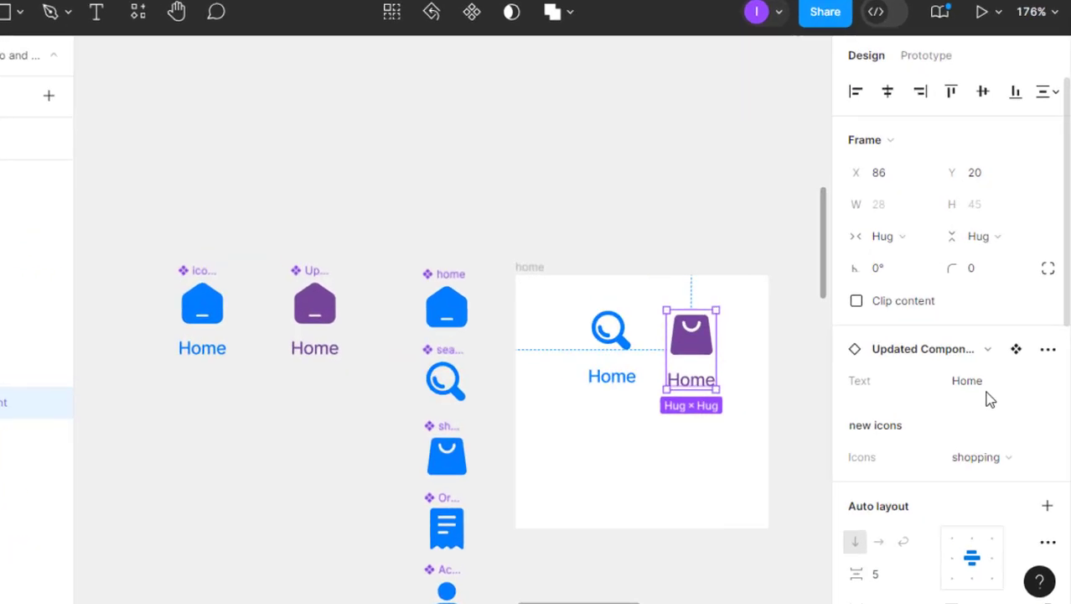
pyautogui.click(1002, 373)
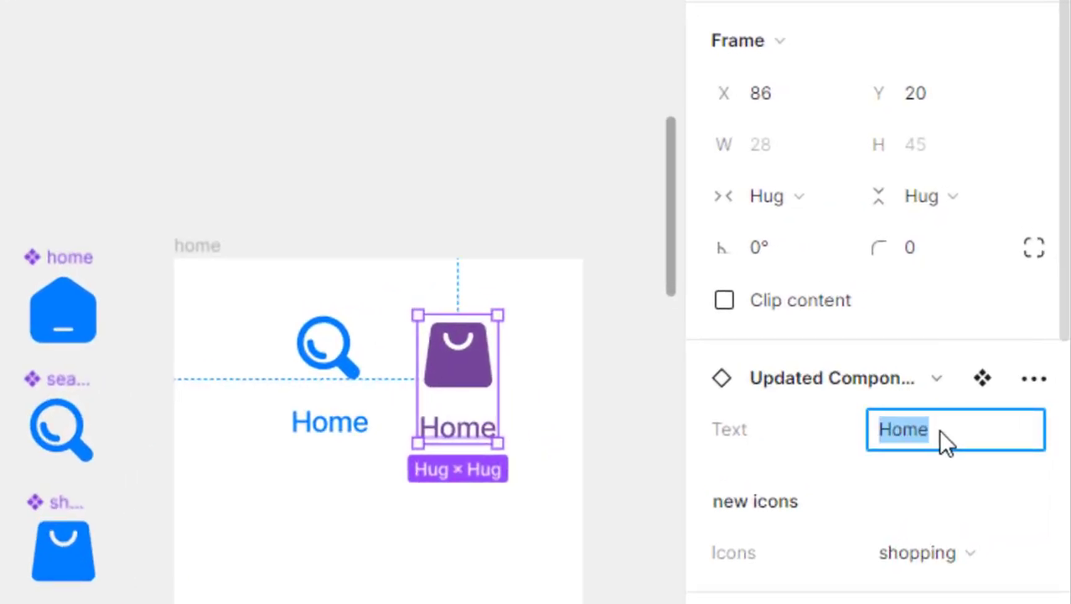
pyautogui.write('S')
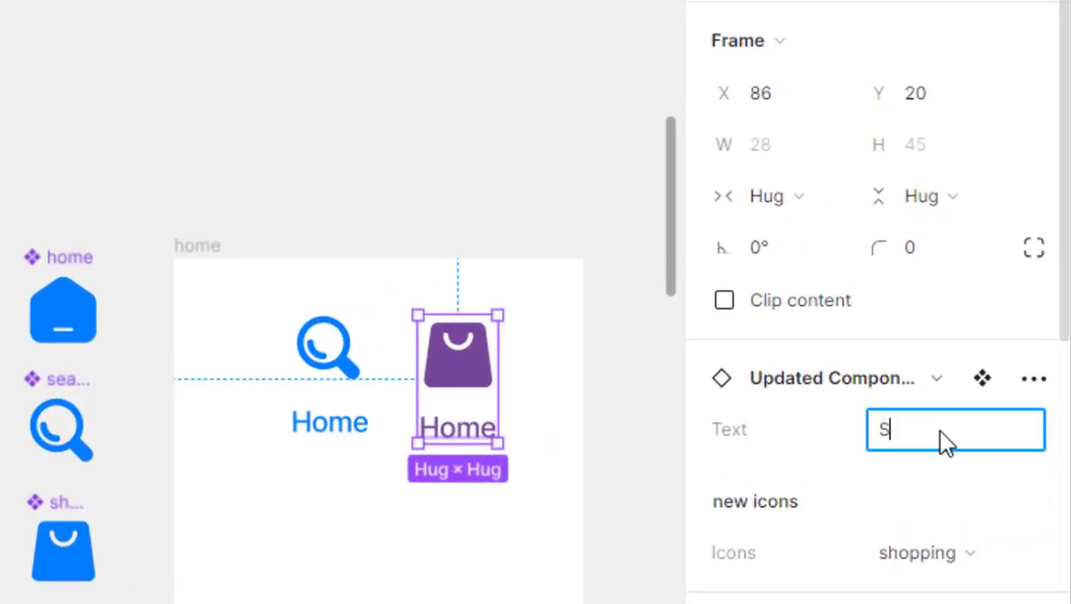
pyautogui.write('hopping')
pyautogui.press('Return')
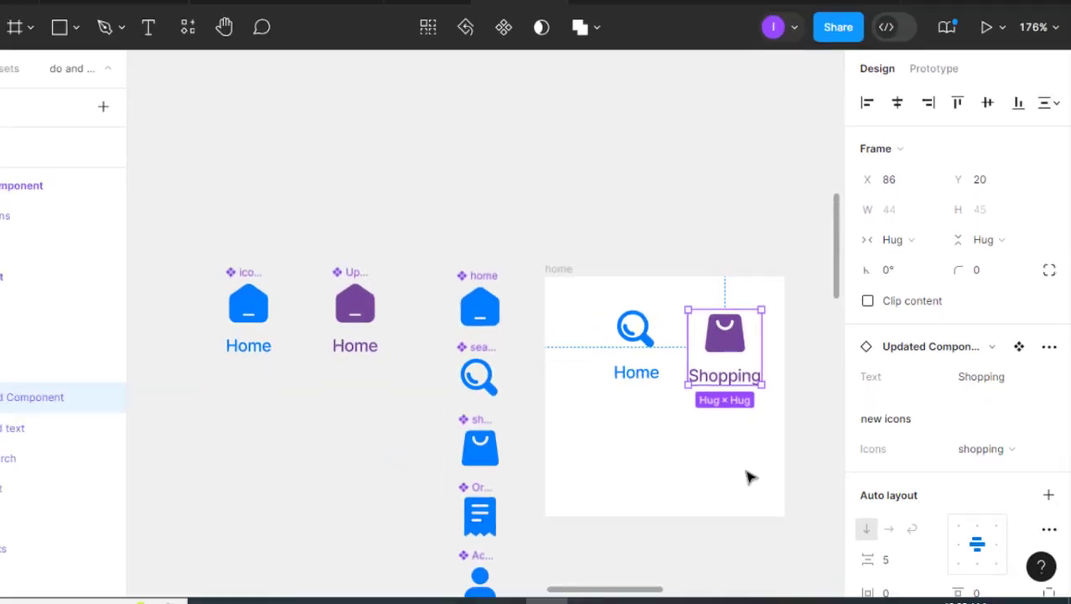
# Step: Scroll down to the Wallet icon and zoom in on it
pyautogui.click(770, 444)
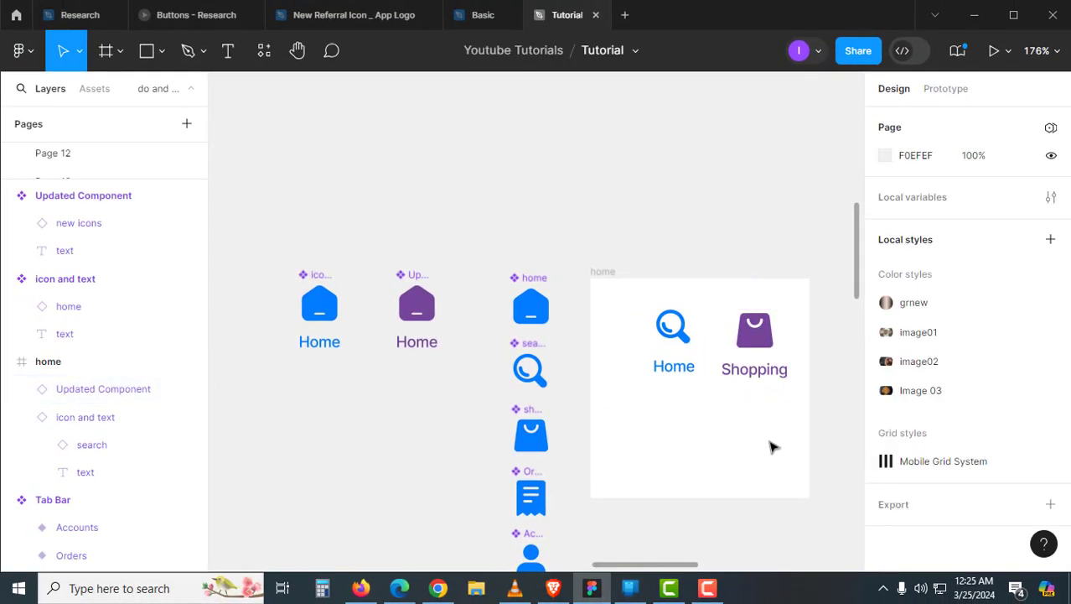
pyautogui.scroll(-2, 752, 382)
pyautogui.scroll(-1, 752, 382)
pyautogui.scroll(-3, 721, 302)
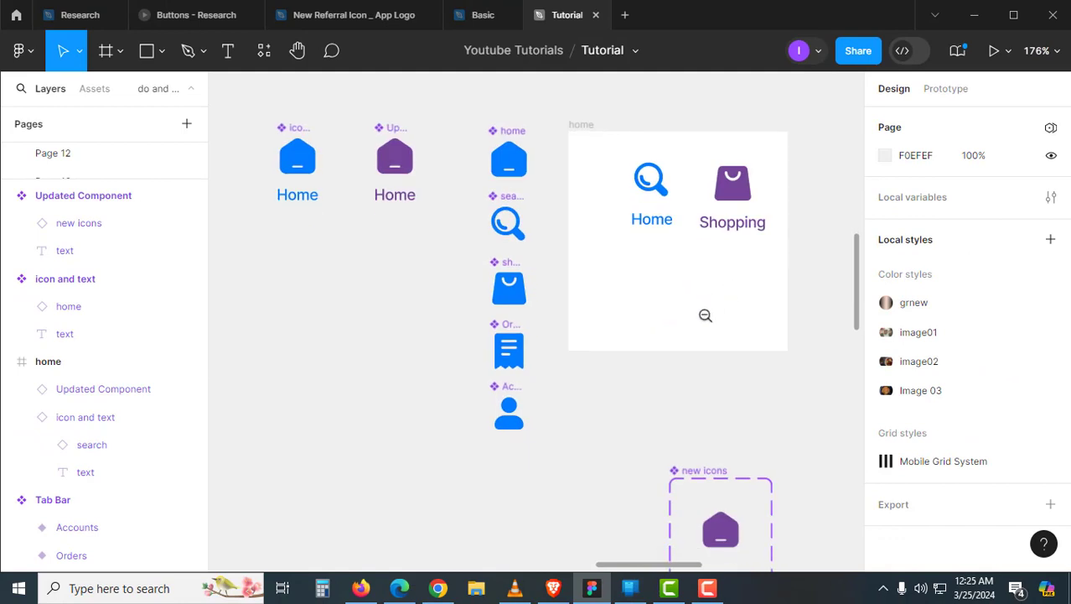
pyautogui.scroll(-5, 708, 327)
pyautogui.scroll(-5, 687, 402)
pyautogui.scroll(-4, 678, 427)
pyautogui.scroll(-2, 674, 369)
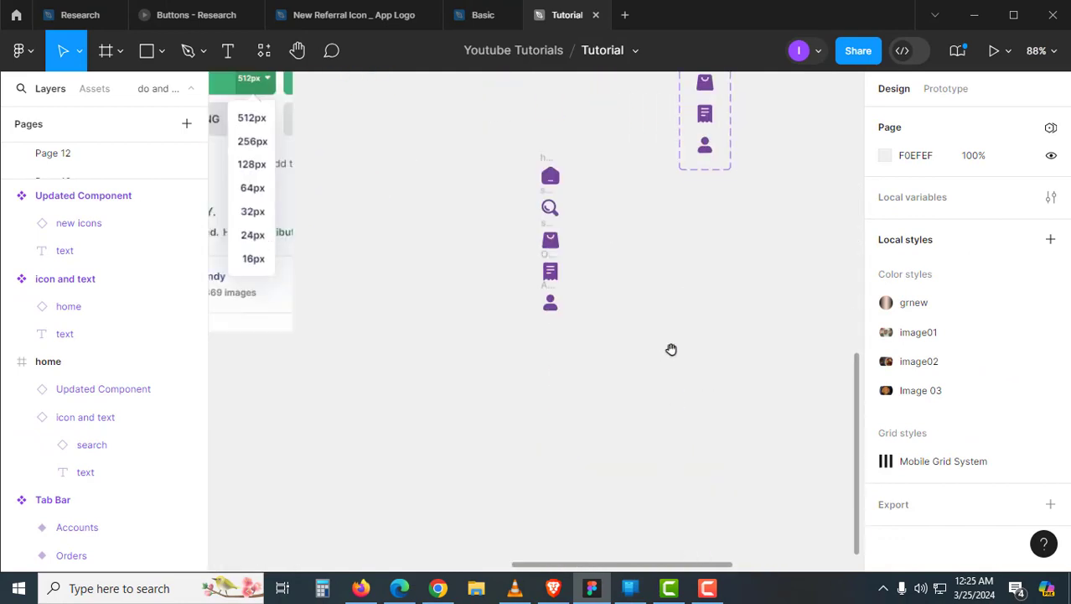
pyautogui.scroll(-4, 703, 313)
pyautogui.scroll(-2, 755, 369)
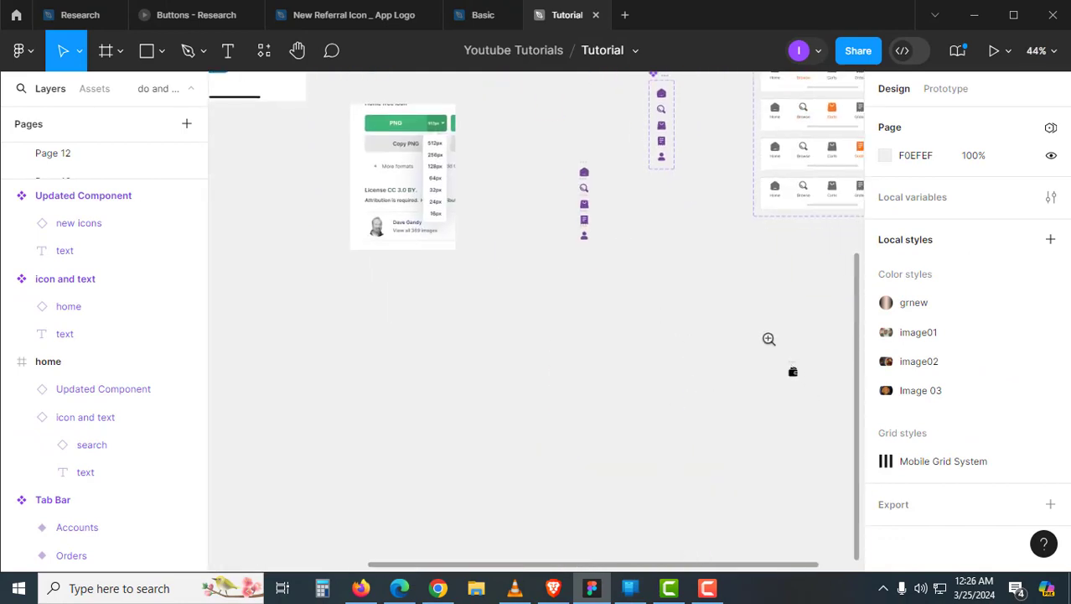
pyautogui.moveTo(769, 338); pyautogui.dragTo(822, 432)
# Step: Make the Wallet icon frame a component, restoring it after an accidental delete
pyautogui.click(504, 203)
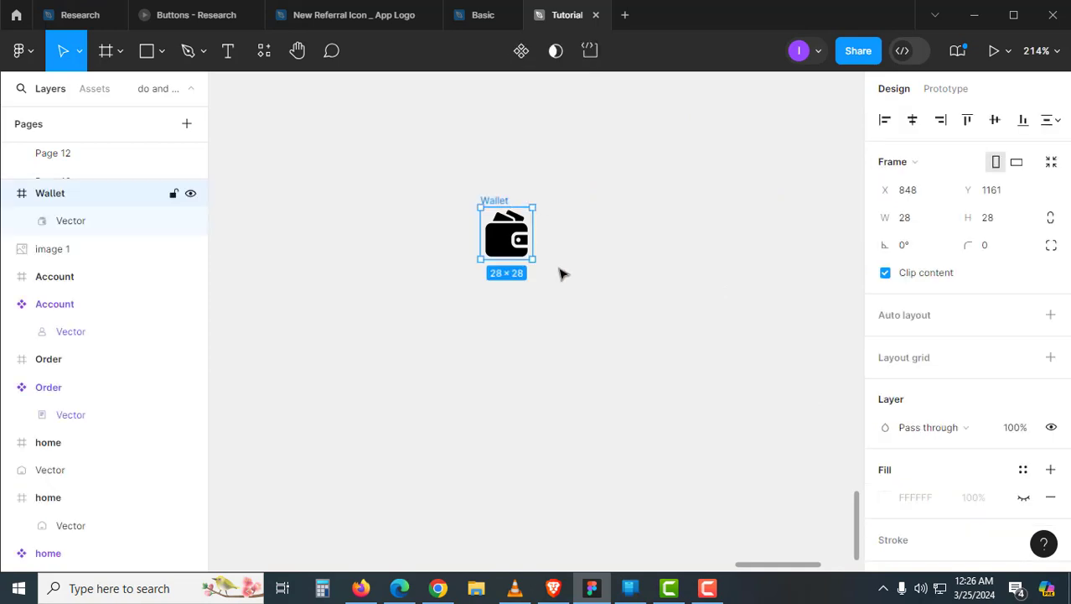
pyautogui.moveTo(560, 273); pyautogui.dragTo(646, 320)
pyautogui.click(621, 315)
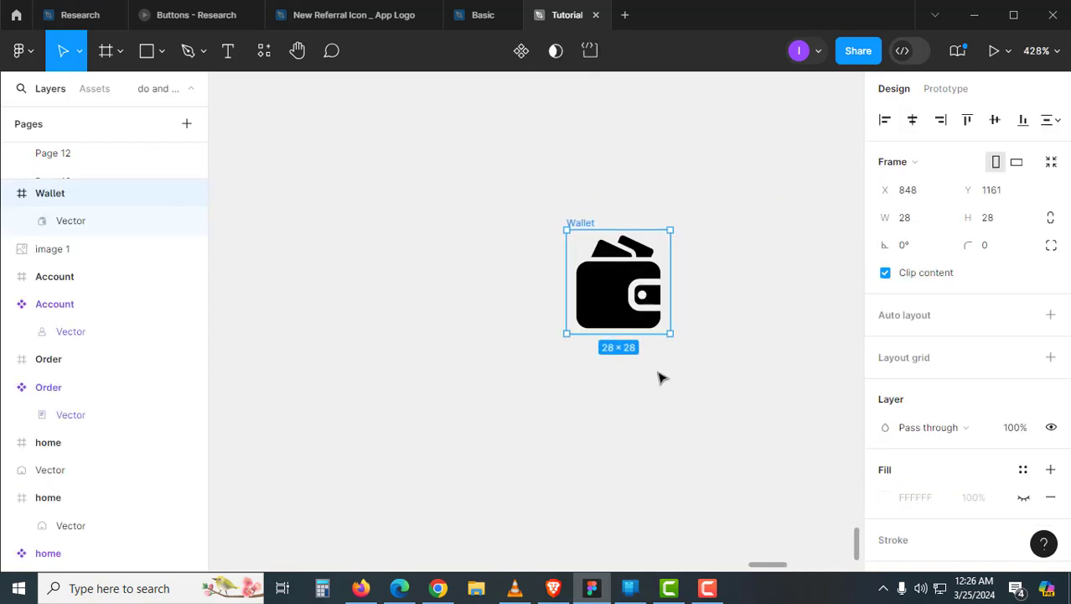
pyautogui.press('Delete')
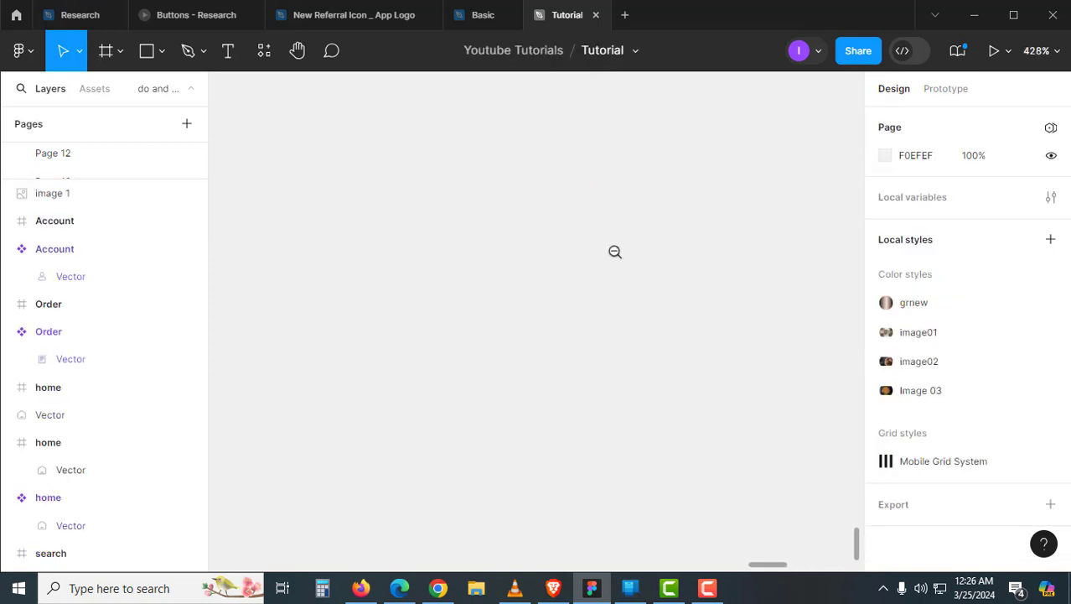
pyautogui.keyDown('alt'); pyautogui.click(614, 252); pyautogui.keyUp('alt')
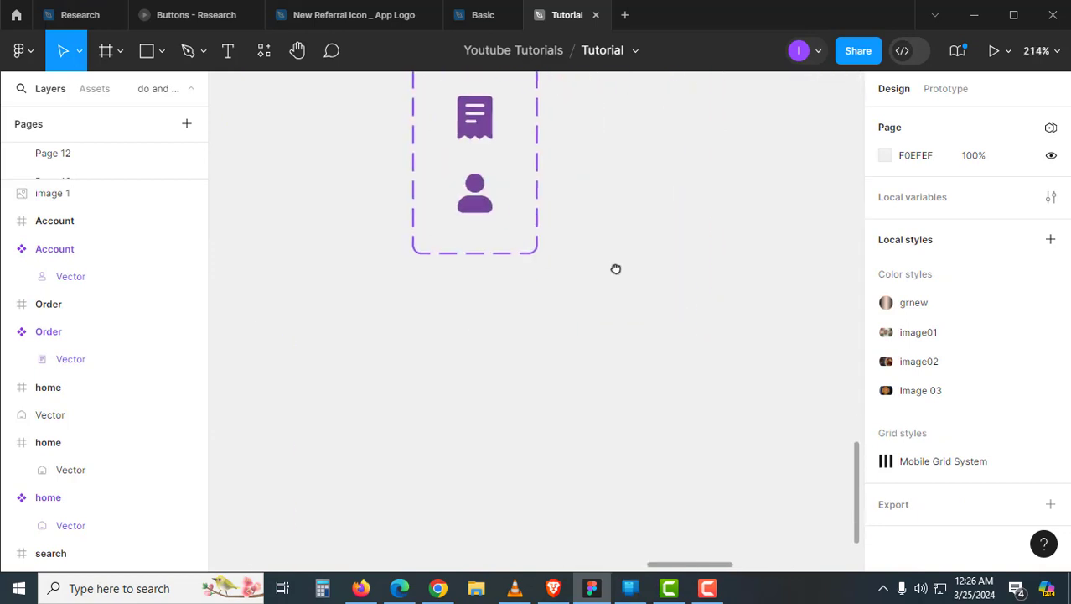
pyautogui.hotkey('ctrl', 'z')
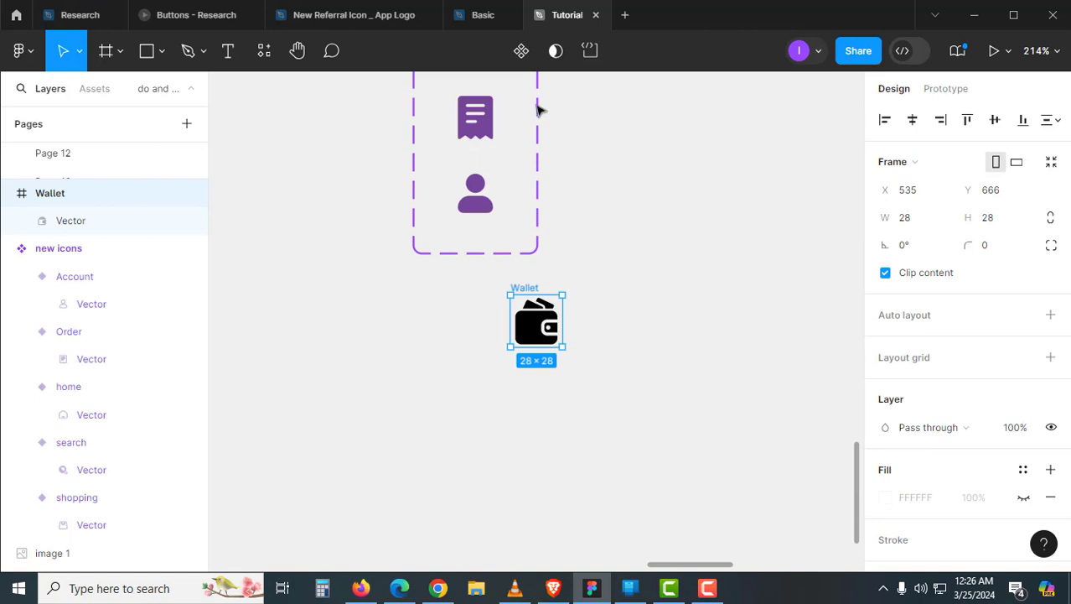
pyautogui.click(521, 52)
pyautogui.click(615, 239)
pyautogui.moveTo(609, 256); pyautogui.dragTo(736, 317)
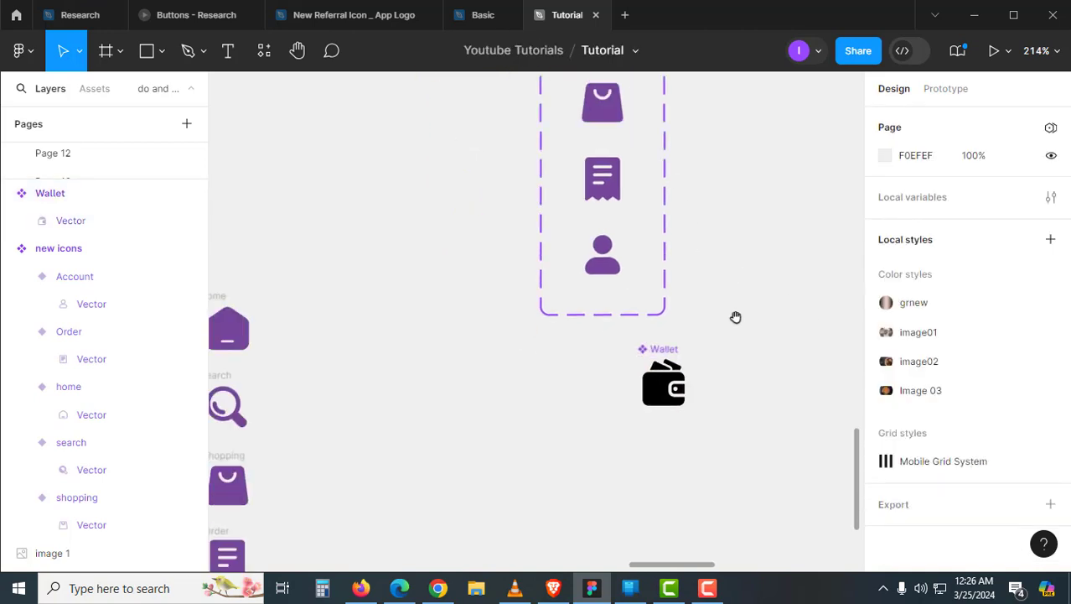
pyautogui.click(679, 351)
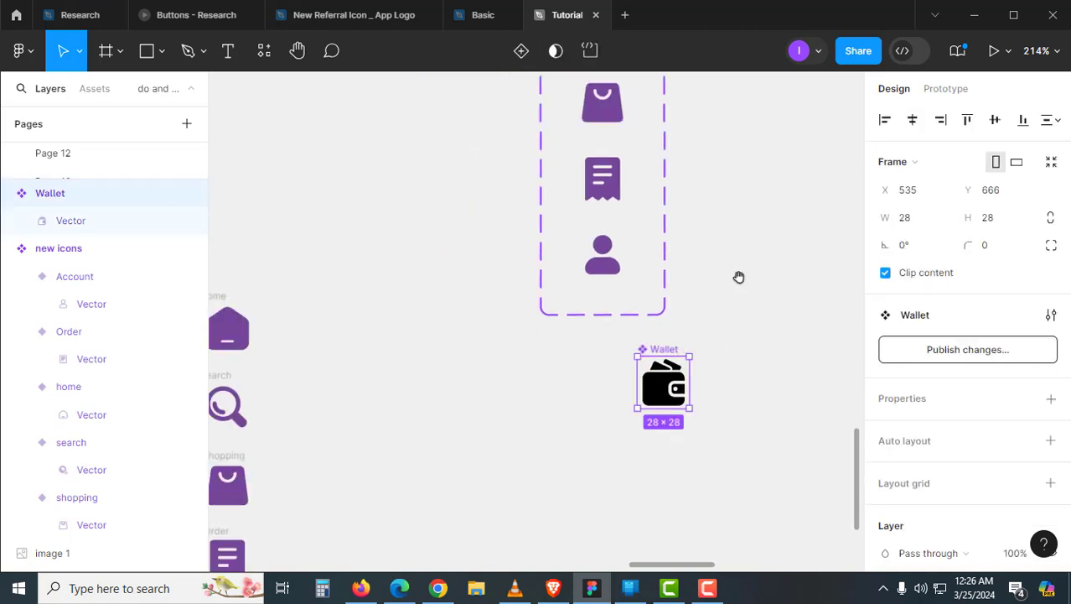
# Step: Add auto layout to the new icons set and move the Wallet component into it
pyautogui.scroll(5, 747, 264)
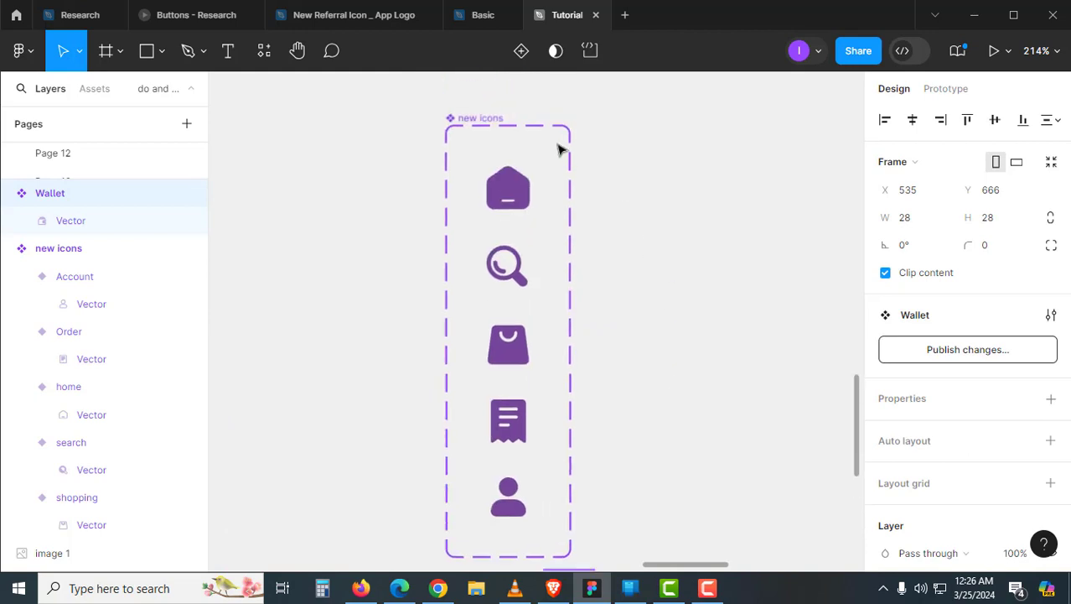
pyautogui.click(503, 118)
pyautogui.hotkey('shift', 'a')
pyautogui.click(700, 401)
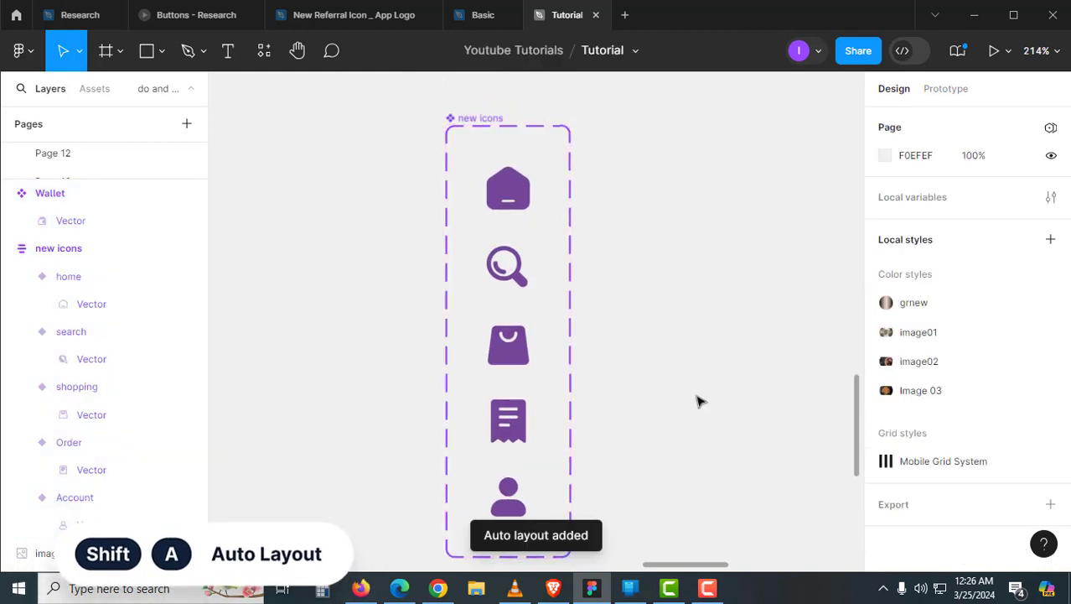
pyautogui.scroll(-4, 700, 401)
pyautogui.scroll(-1, 704, 358)
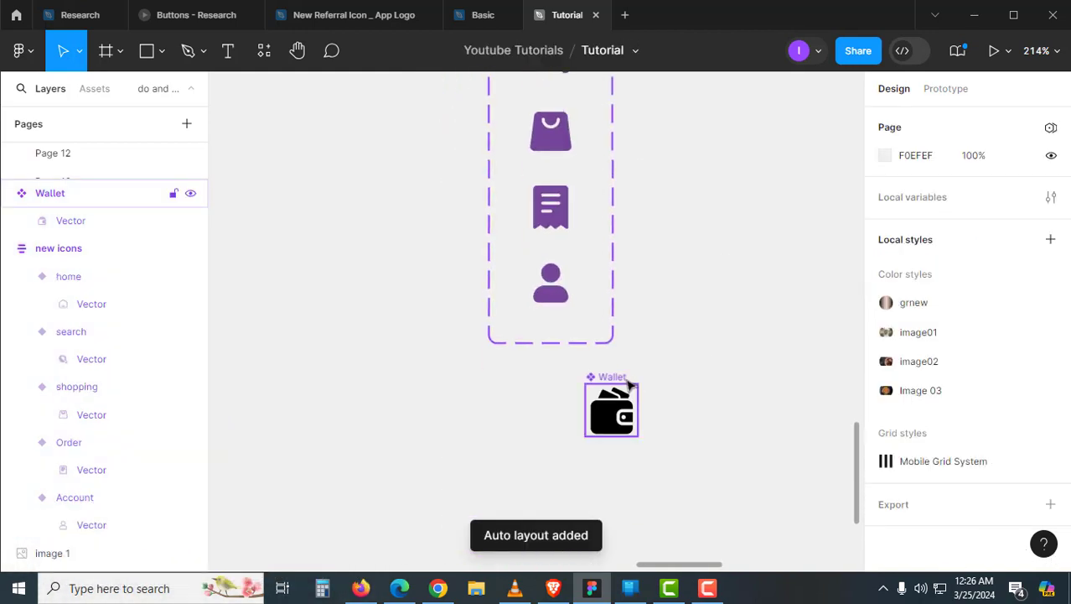
pyautogui.moveTo(632, 402)
pyautogui.mouseDown()
pyautogui.moveTo(581, 319)
pyautogui.moveTo(612, 336)
pyautogui.mouseUp()
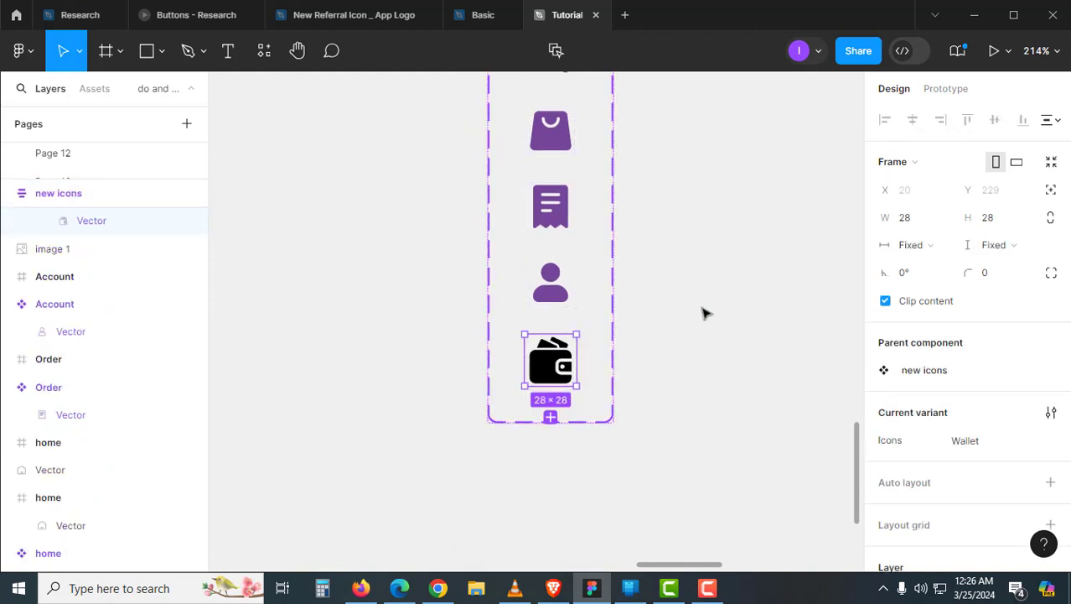
# Step: Copy the person icon's purple fill and paste it onto the wallet vector
pyautogui.hotkey('ctrl', 'alt', 'c')
pyautogui.click(568, 298)
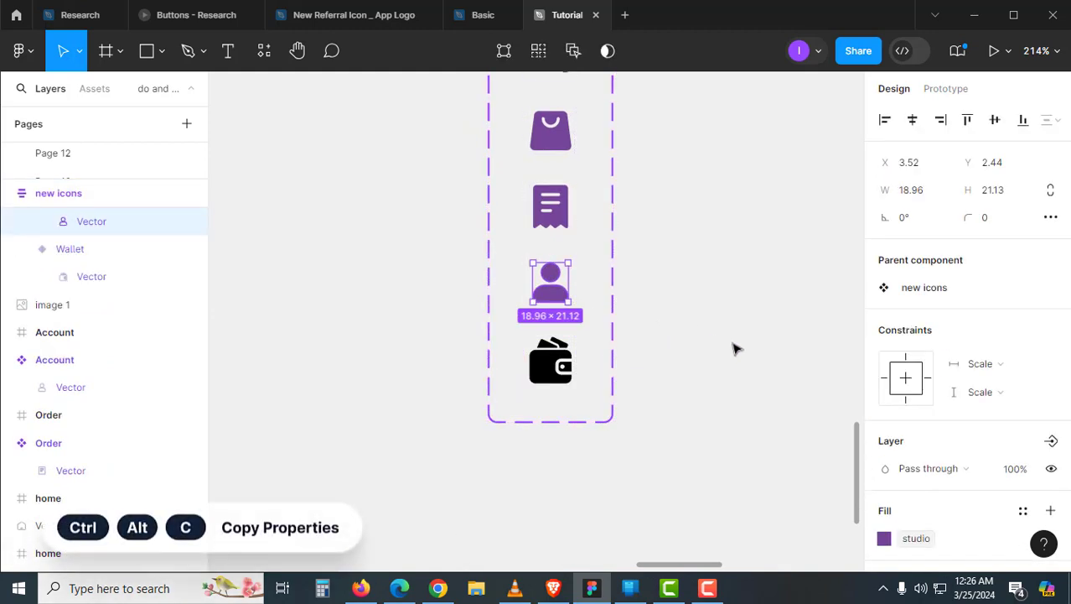
pyautogui.click(714, 359)
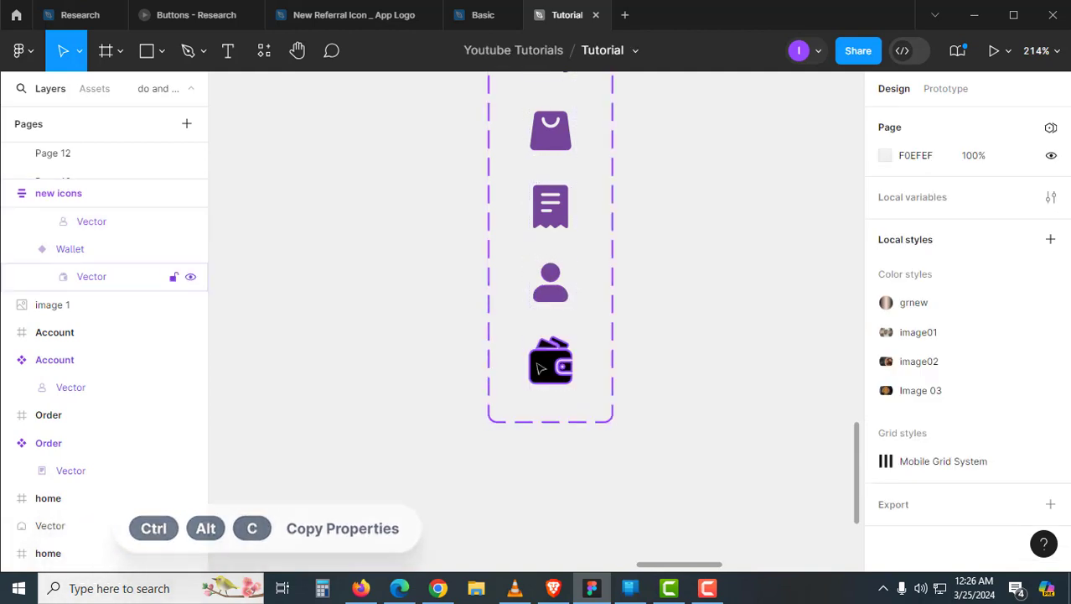
pyautogui.keyDown('ctrl'); pyautogui.click(550, 362); pyautogui.keyUp('ctrl')
pyautogui.hotkey('ctrl', 'alt', 'v')
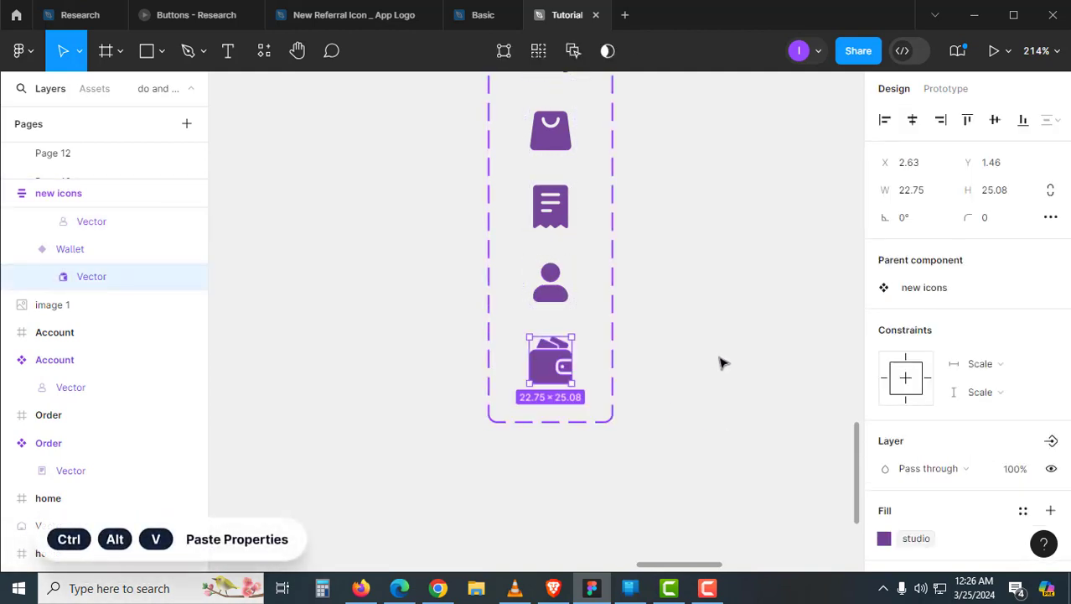
pyautogui.click(722, 361)
pyautogui.moveTo(715, 274); pyautogui.dragTo(734, 446)
# Step: Change the Shopping instance's Text property in the home frame to 'Wallet'
pyautogui.keyDown('alt'); pyautogui.click(736, 311); pyautogui.keyUp('alt')
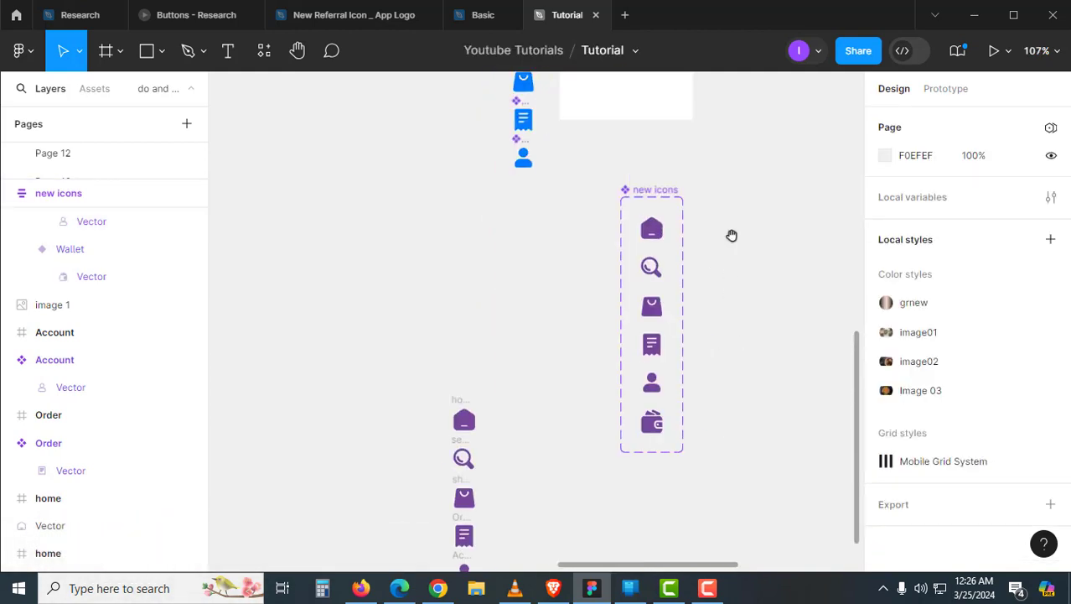
pyautogui.scroll(5, 712, 247)
pyautogui.scroll(3, 718, 222)
pyautogui.click(719, 216)
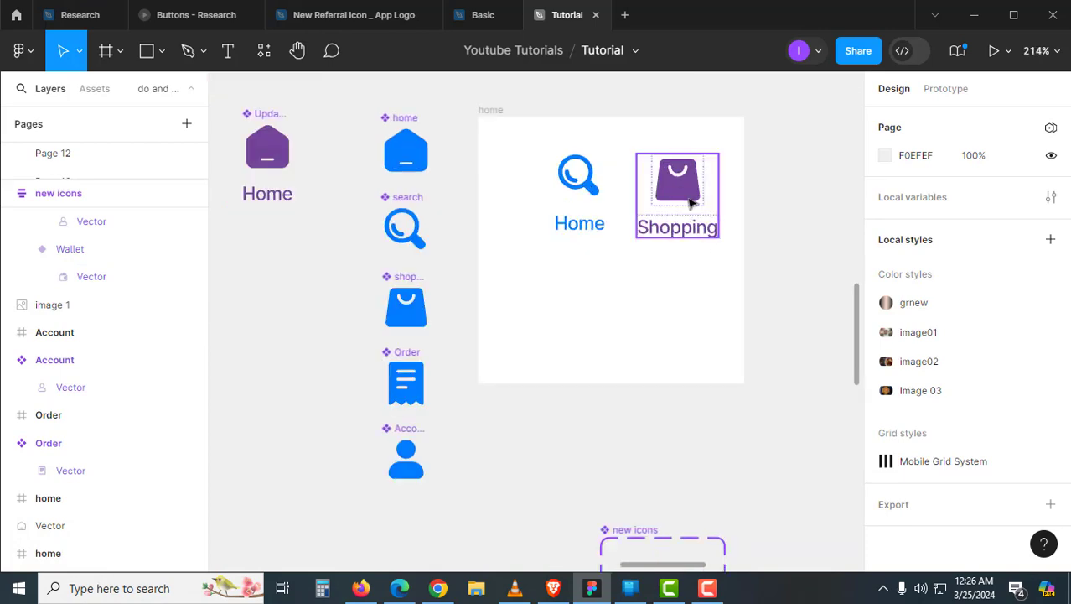
pyautogui.click(680, 233)
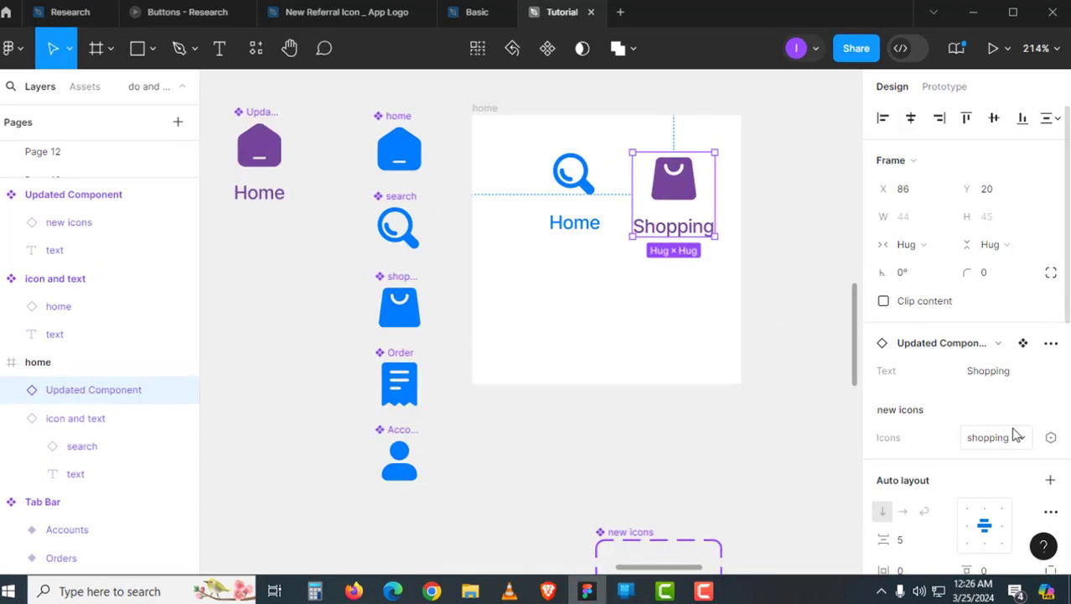
pyautogui.click(1002, 373)
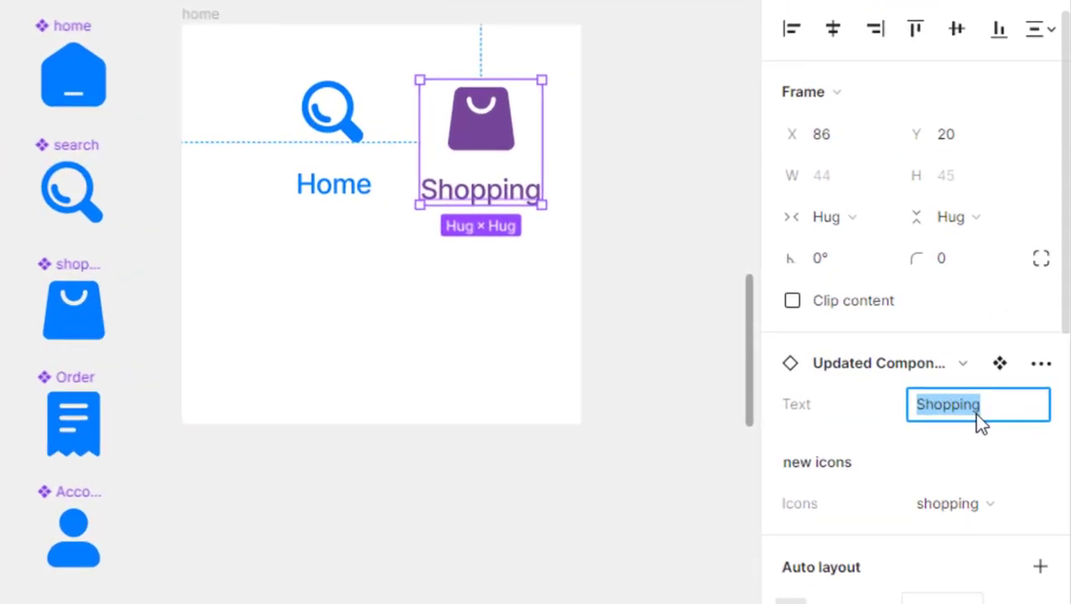
pyautogui.write('Wallet')
pyautogui.press('Return')
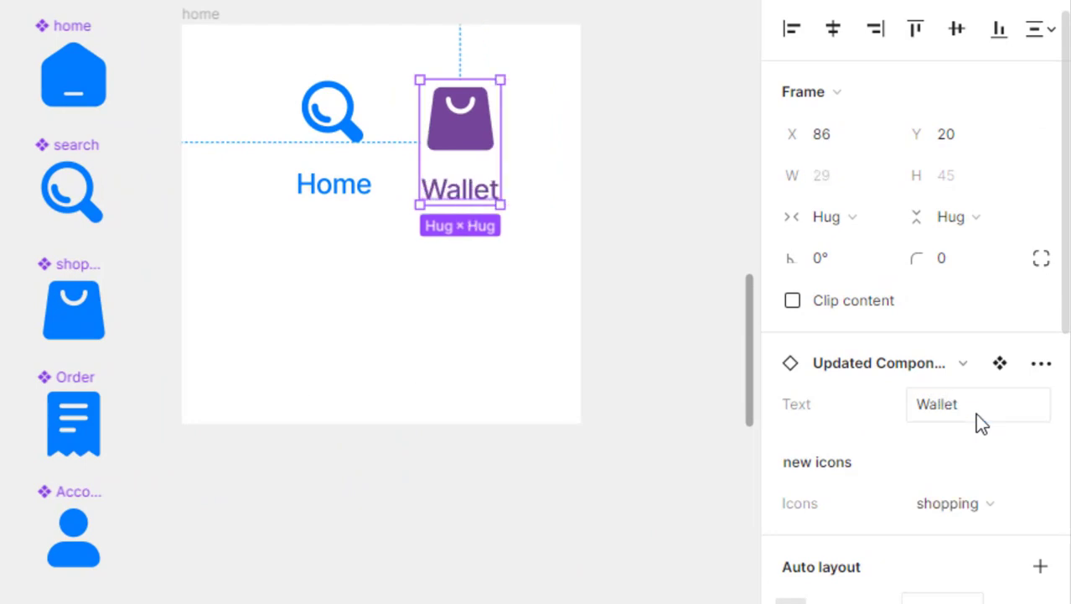
# Step: Set the instance's Icons property to the Wallet icon
pyautogui.click(979, 503)
pyautogui.click(918, 534)
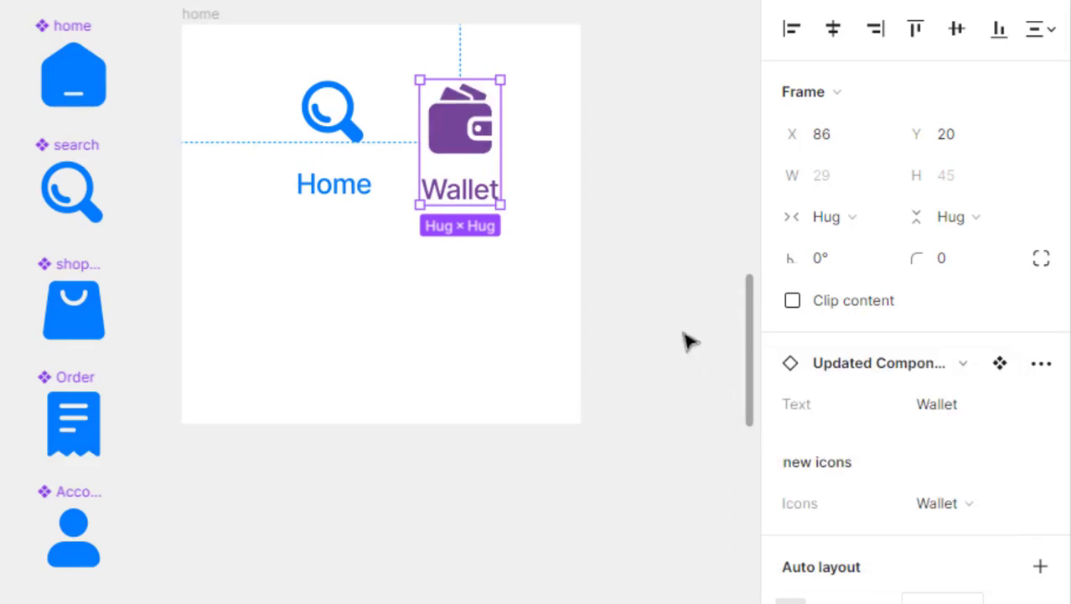
pyautogui.click(679, 335)
pyautogui.scroll(-5, 479, 302)
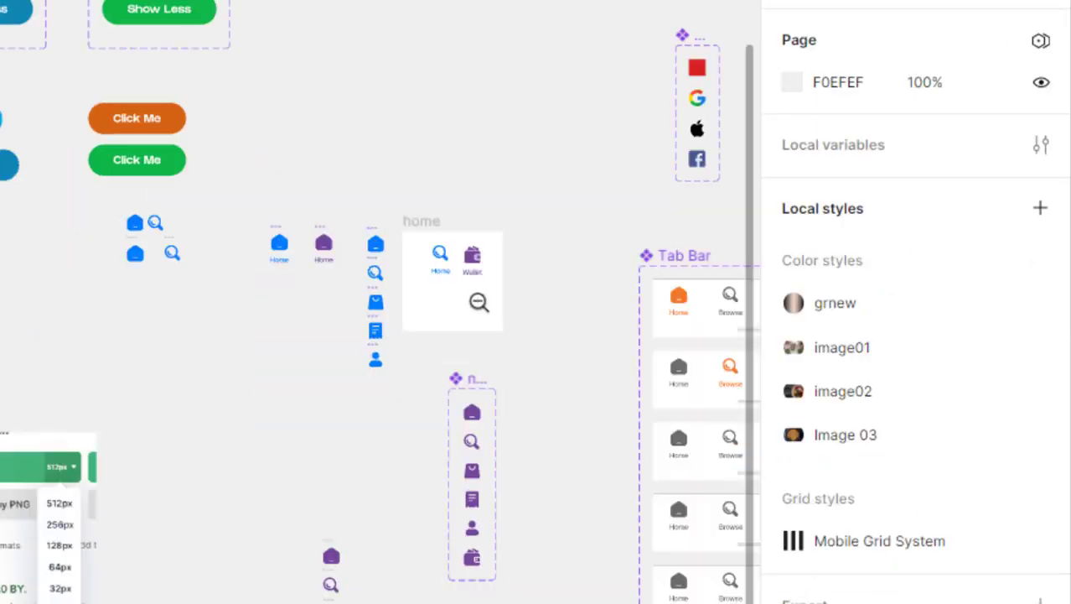
pyautogui.moveTo(502, 347); pyautogui.dragTo(477, 362)
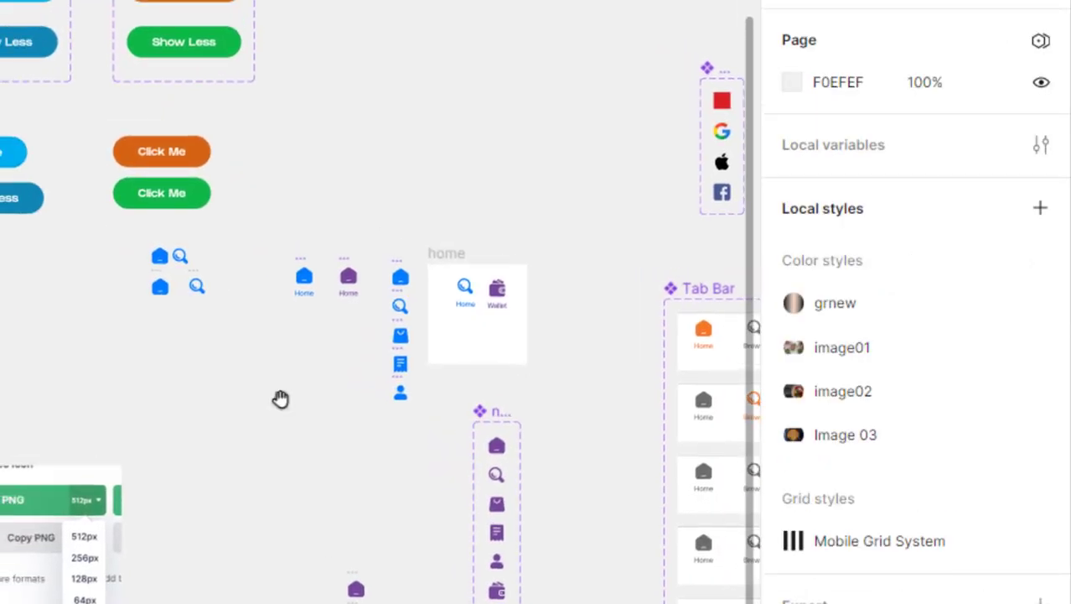
pyautogui.hscroll(-5, 352, 394)
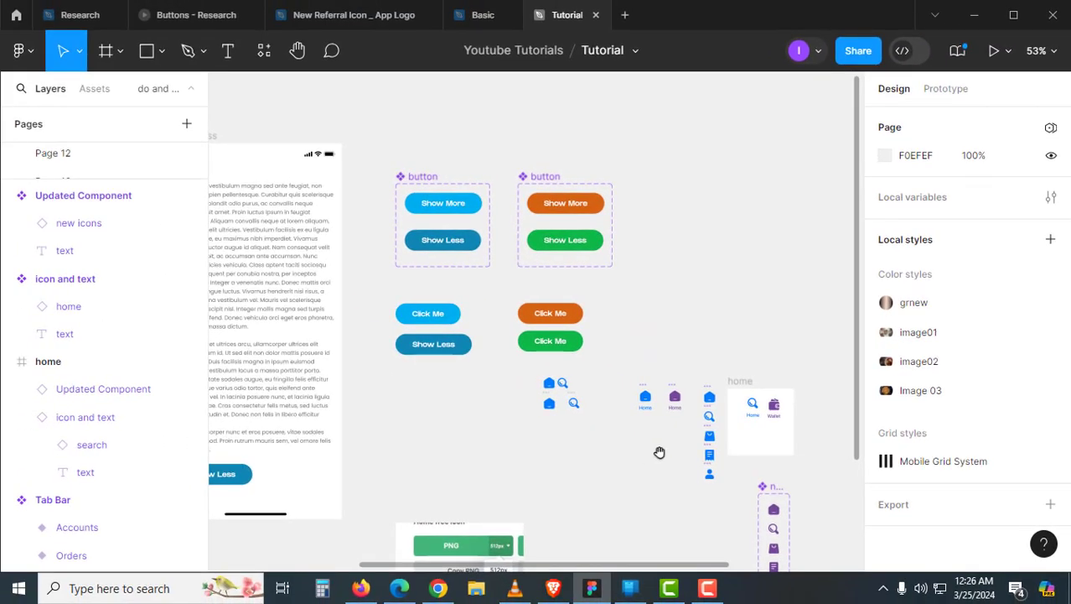
pyautogui.moveTo(659, 453); pyautogui.dragTo(598, 394)
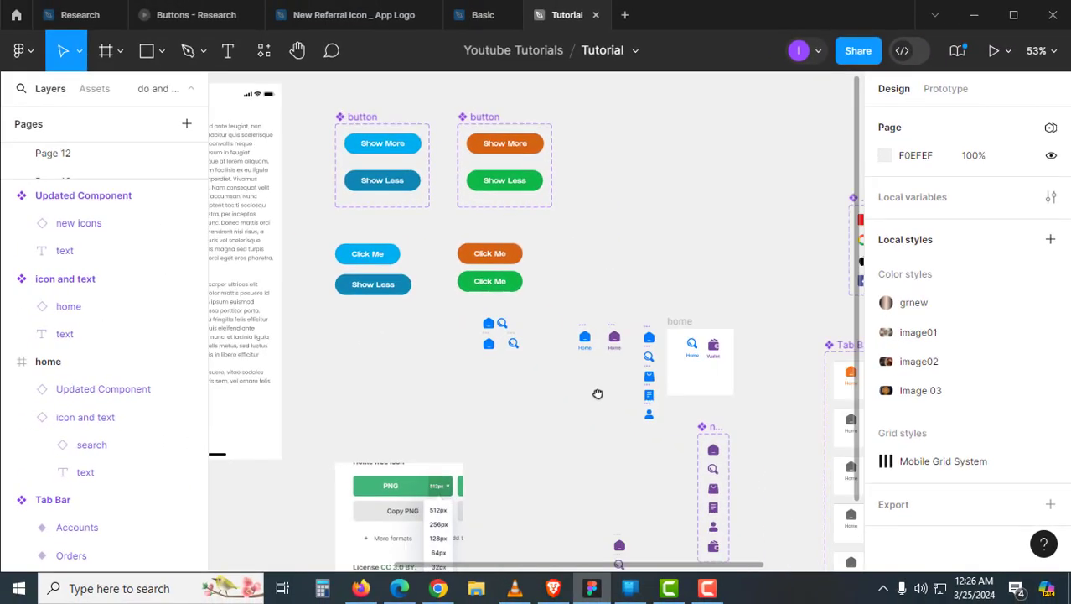
pyautogui.click(643, 372)
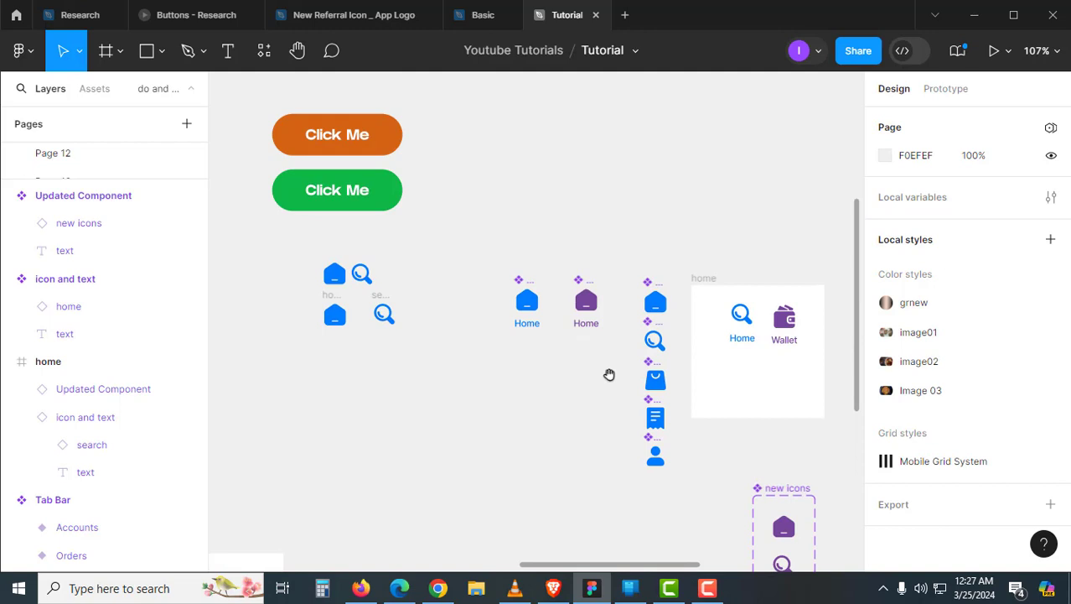